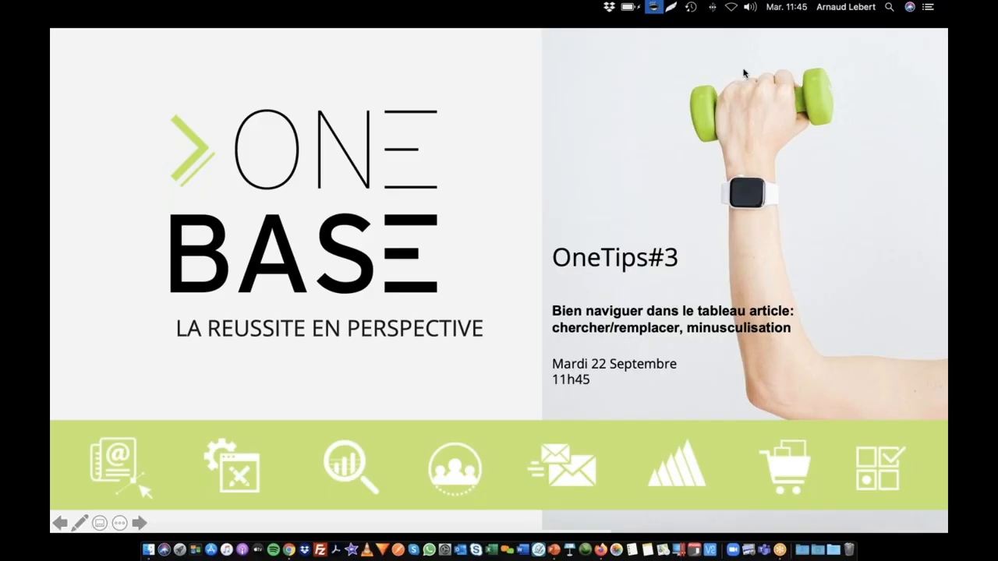
# Advance the slideshow to the "Les bonnes pratiques" slide and switch to the OneBase login page in Firefox.
pyautogui.click(507, 185)
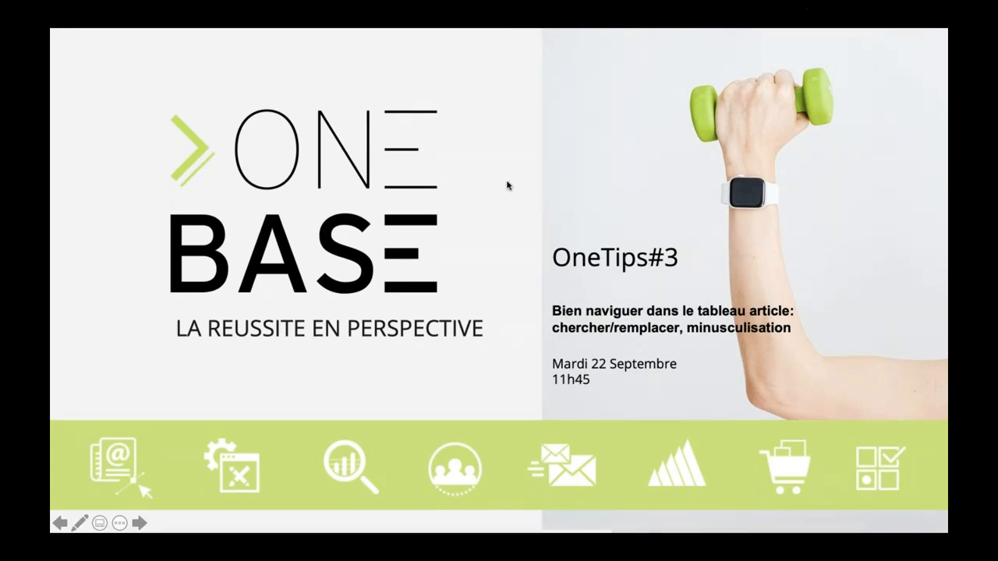
pyautogui.click(507, 185)
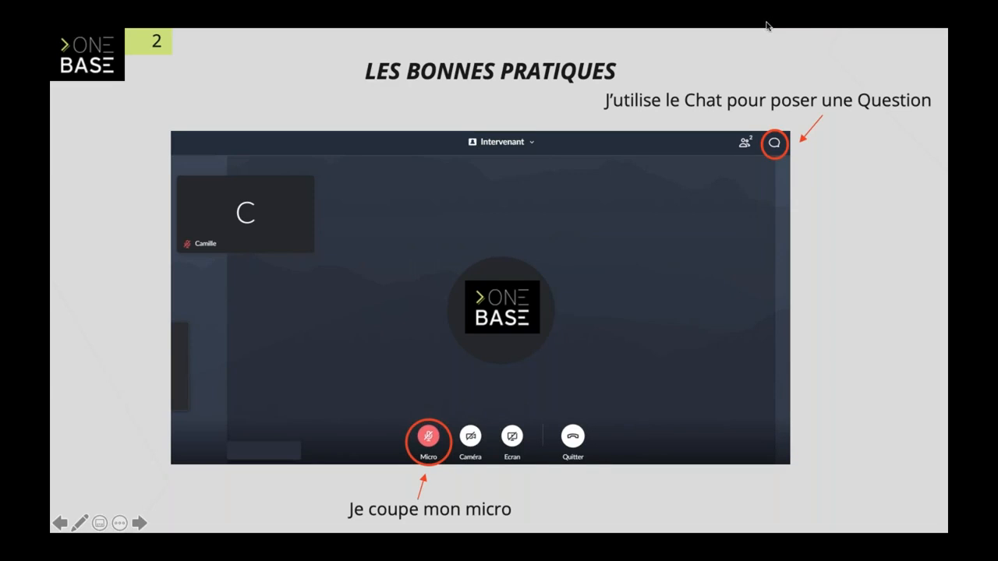
pyautogui.moveTo(789, 28)
pyautogui.press('super+Tab')
pyautogui.press('super+Tab')
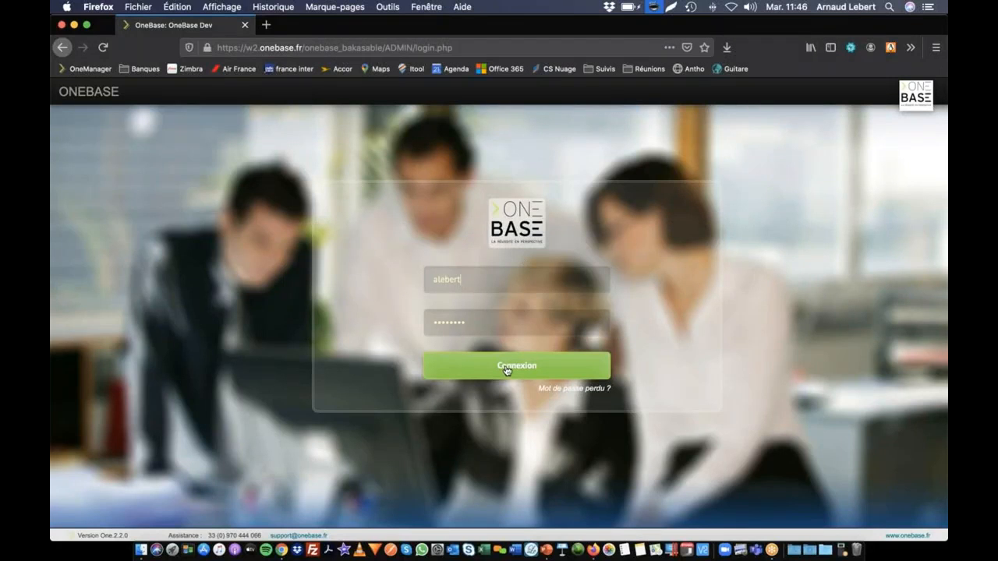
# Log in to OneBase with the prefilled credentials and open the product Chaussure anti-coupure EIGHER from the catalogue tree.
pyautogui.click(507, 371)
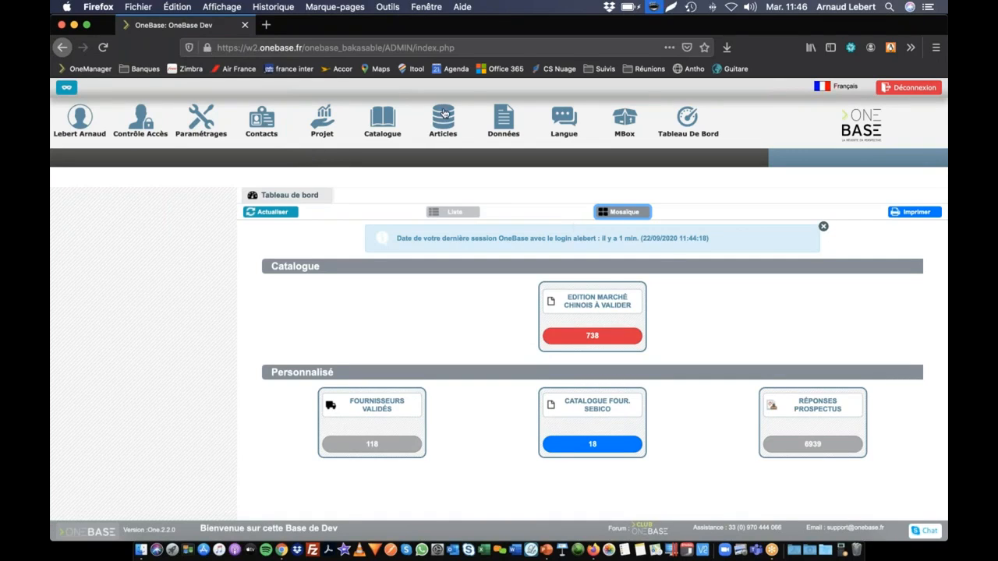
pyautogui.click(381, 126)
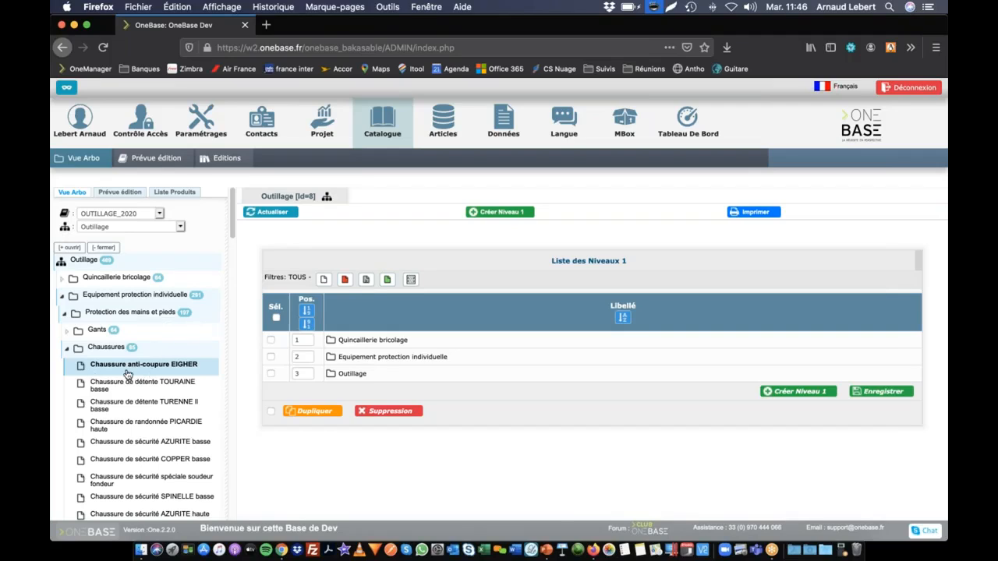
pyautogui.click(115, 368)
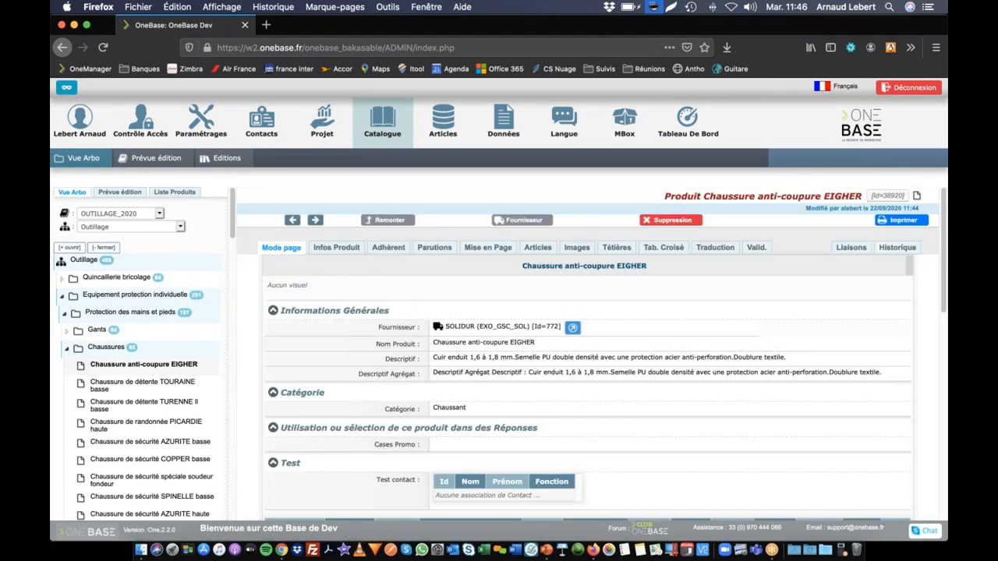
# Review the product's page view, from the general information down to the article table and validation table.
pyautogui.scroll(-3, 484, 367)
pyautogui.scroll(3, 483, 367)
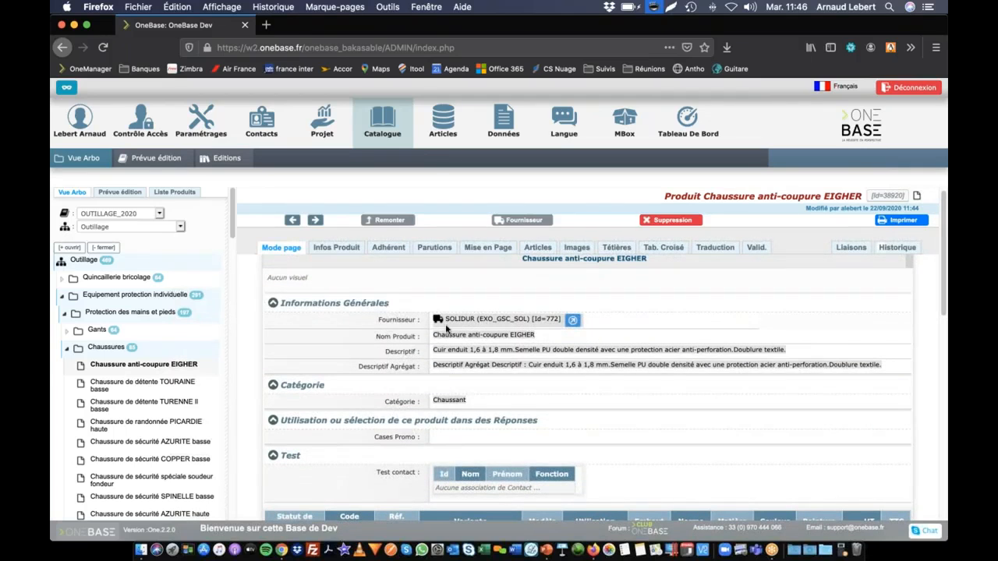
pyautogui.scroll(-4, 447, 331)
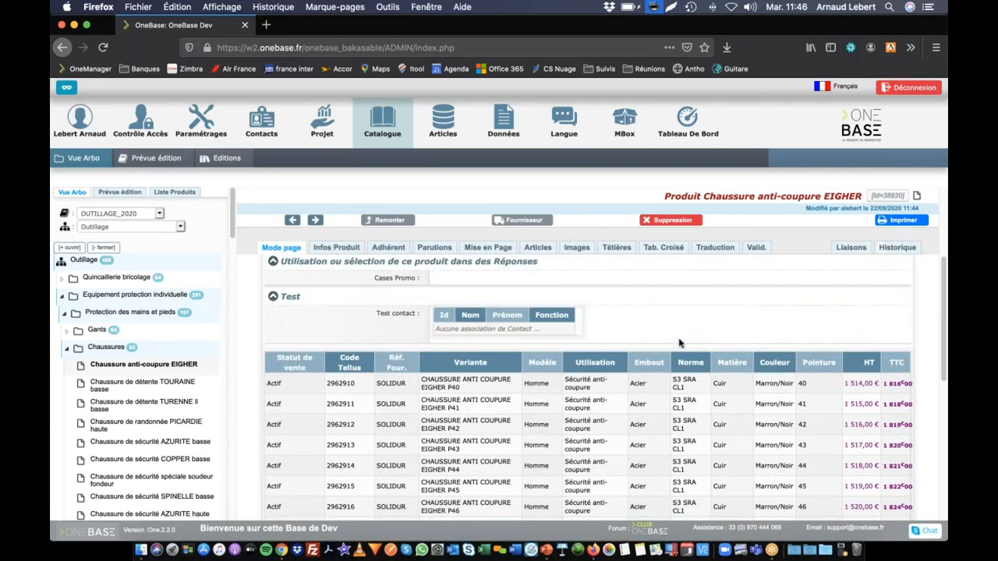
pyautogui.scroll(-3, 320, 437)
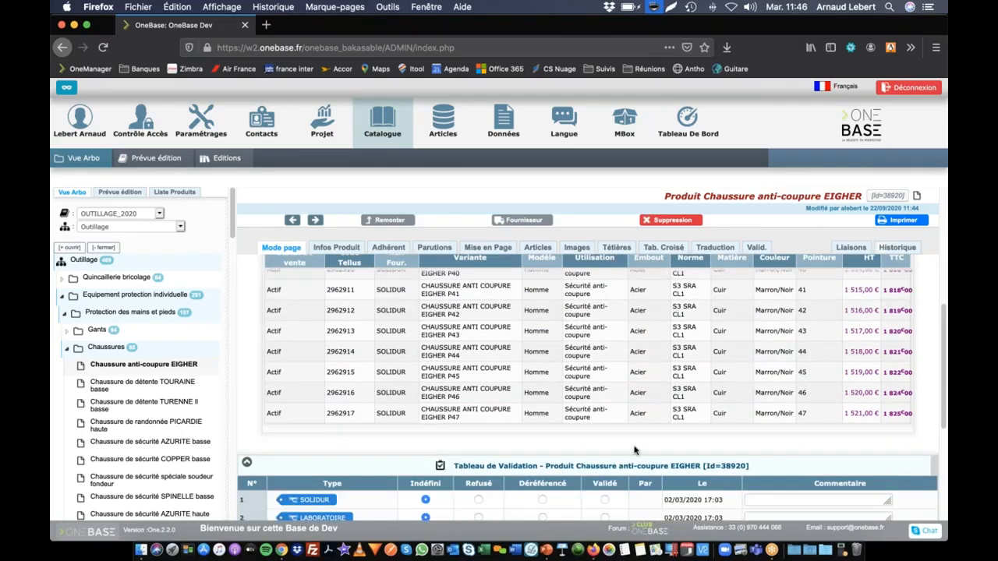
pyautogui.scroll(4, 293, 406)
pyautogui.scroll(3, 437, 328)
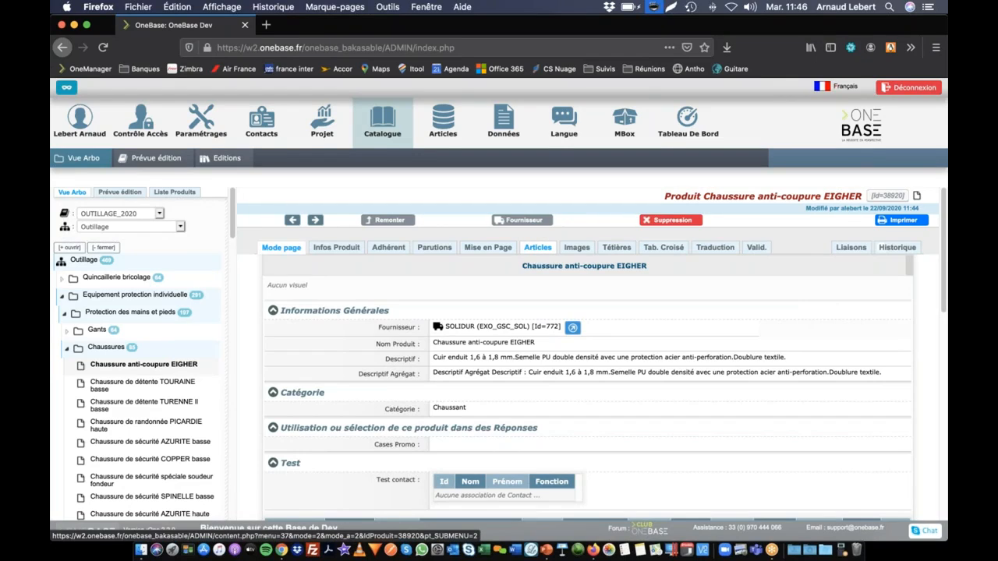
# Open the product's article list and collapse the catalogue tree to give the table the full width.
pyautogui.click(537, 249)
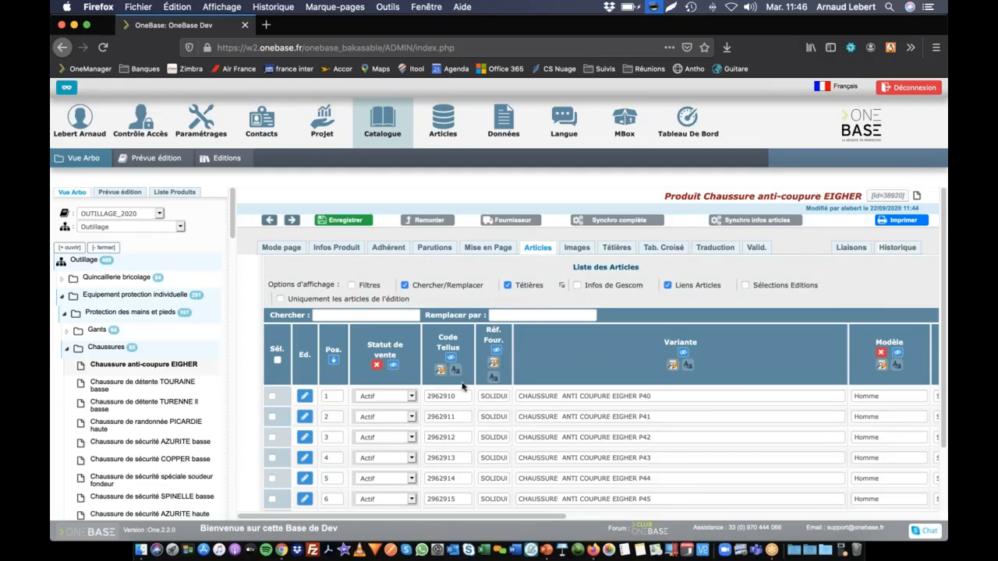
pyautogui.hscroll(3, 545, 437)
pyautogui.hscroll(-3, 439, 413)
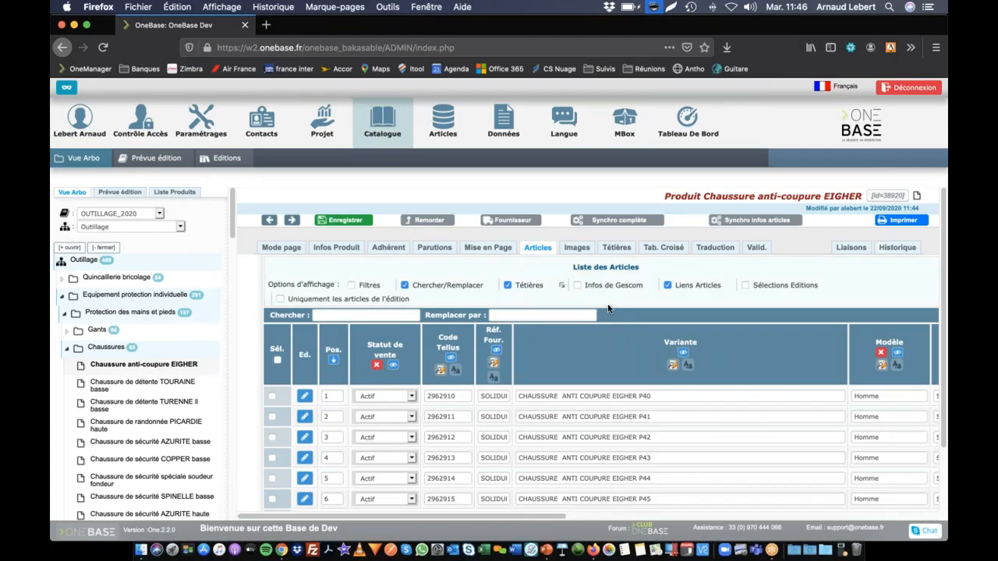
pyautogui.scroll(-3, 608, 309)
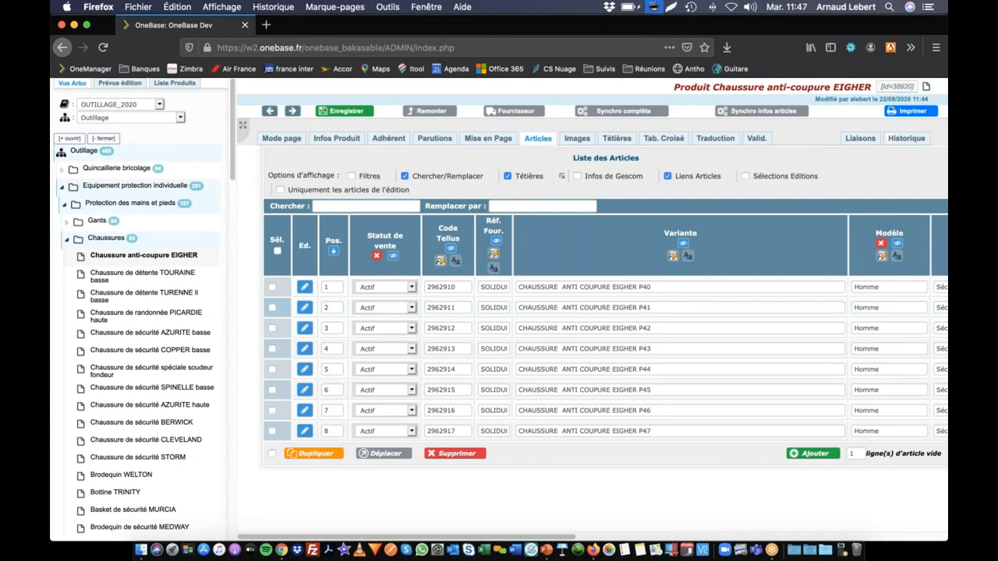
pyautogui.click(242, 124)
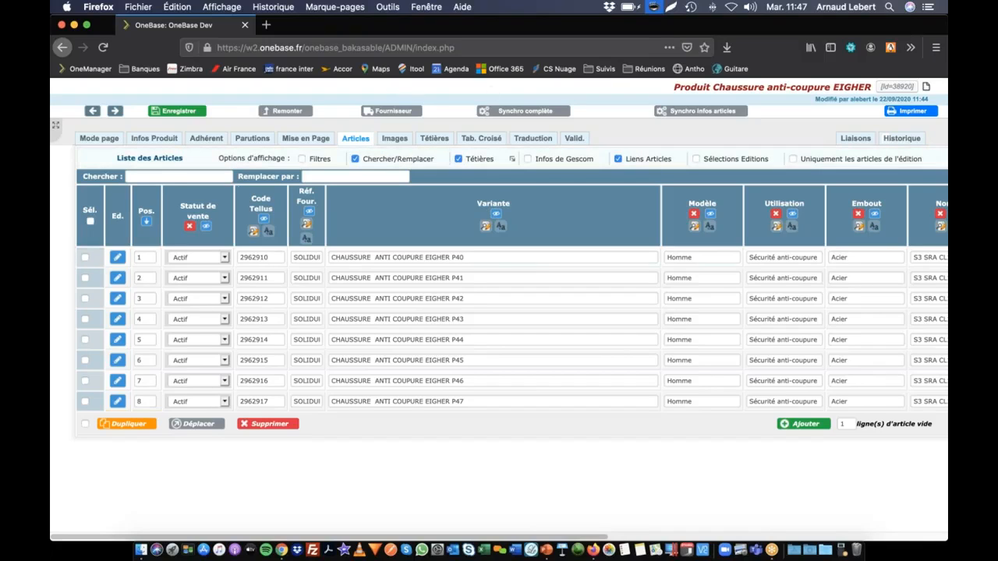
# Try the Filtres display option, and turn off Filtres, Chercher/Remplacer and Têtières for the article list.
pyautogui.moveTo(116, 157)
pyautogui.mouseDown()
pyautogui.moveTo(925, 159)
pyautogui.moveTo(118, 158)
pyautogui.mouseUp()
pyautogui.click(302, 159)
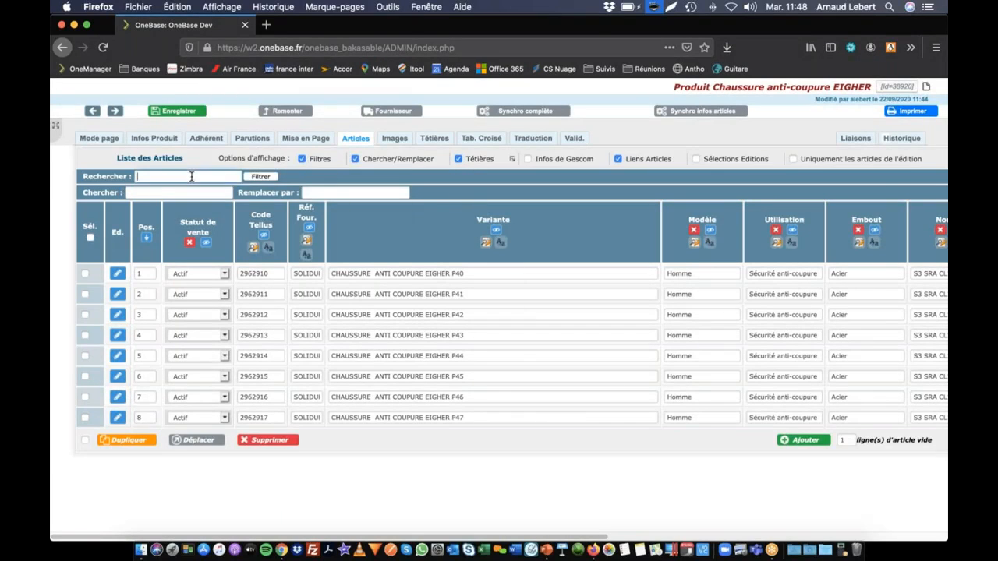
pyautogui.click(303, 159)
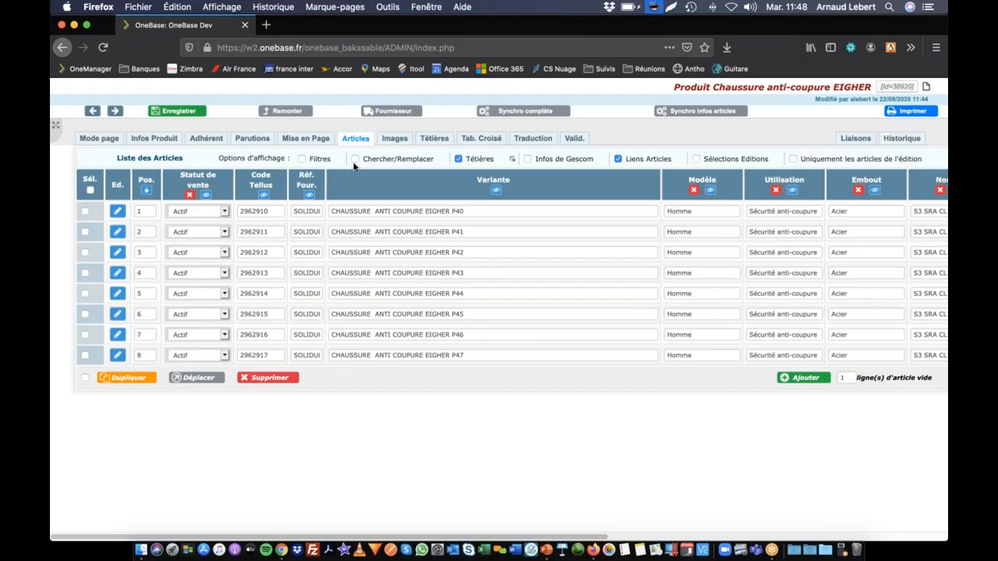
pyautogui.click(458, 159)
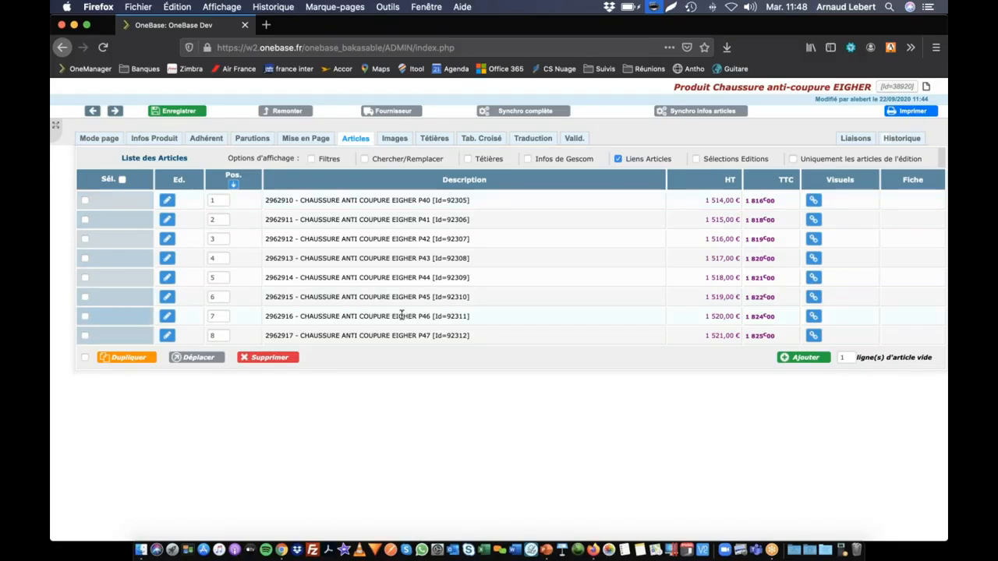
# Preview the Infos de Gescom lines and hide them again, turn off Liens Articles, and turn Têtières back on.
pyautogui.click(528, 159)
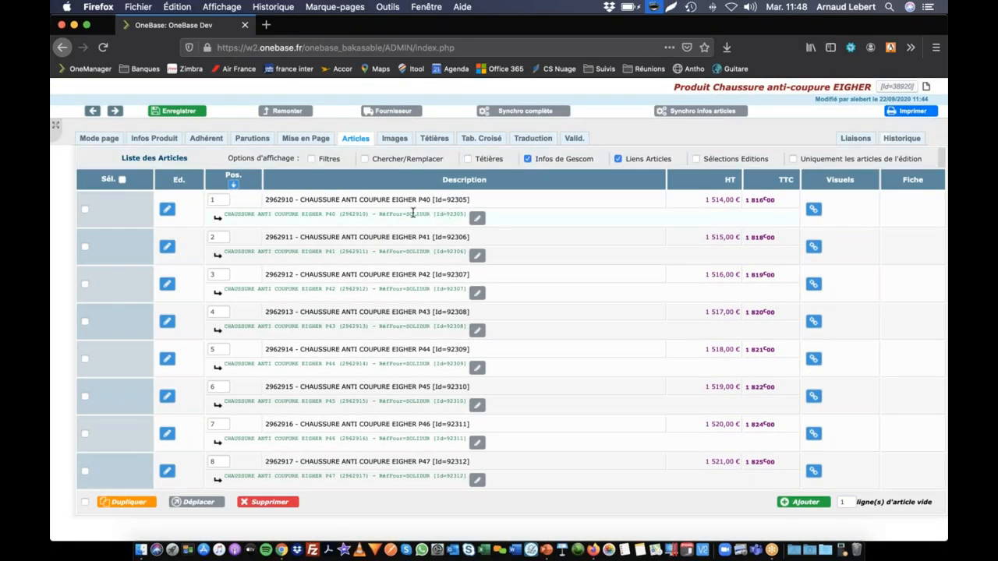
pyautogui.click(528, 159)
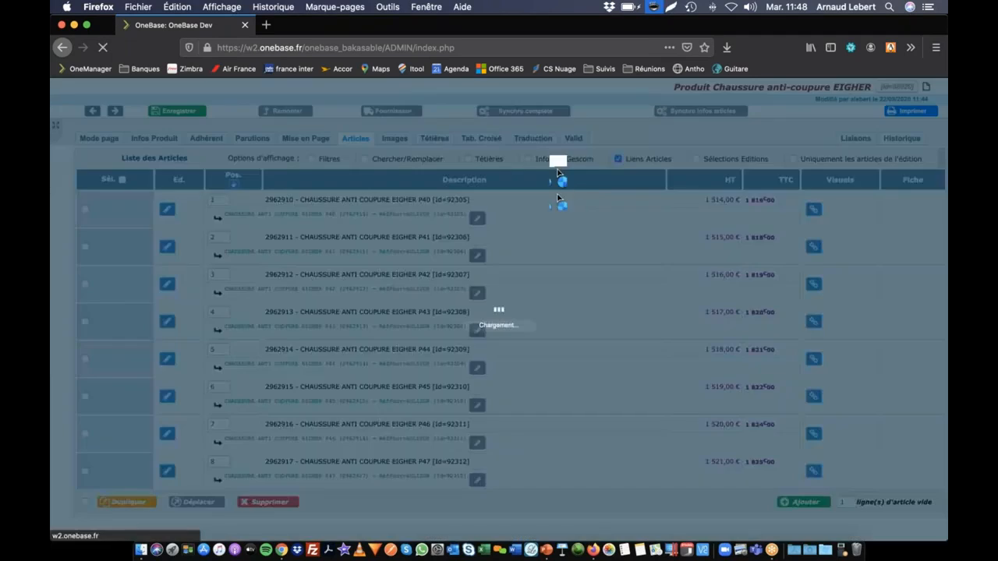
pyautogui.click(618, 159)
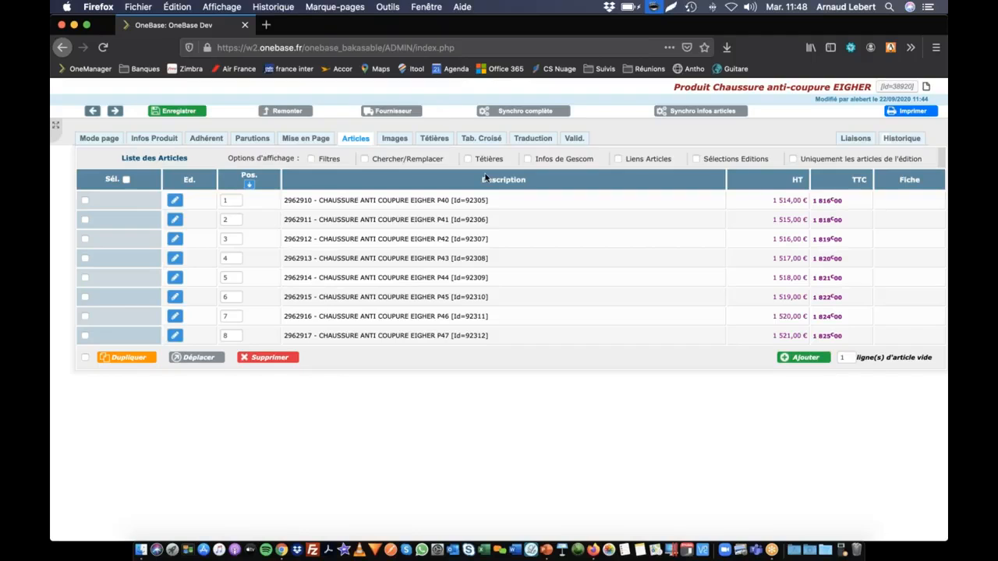
pyautogui.click(465, 159)
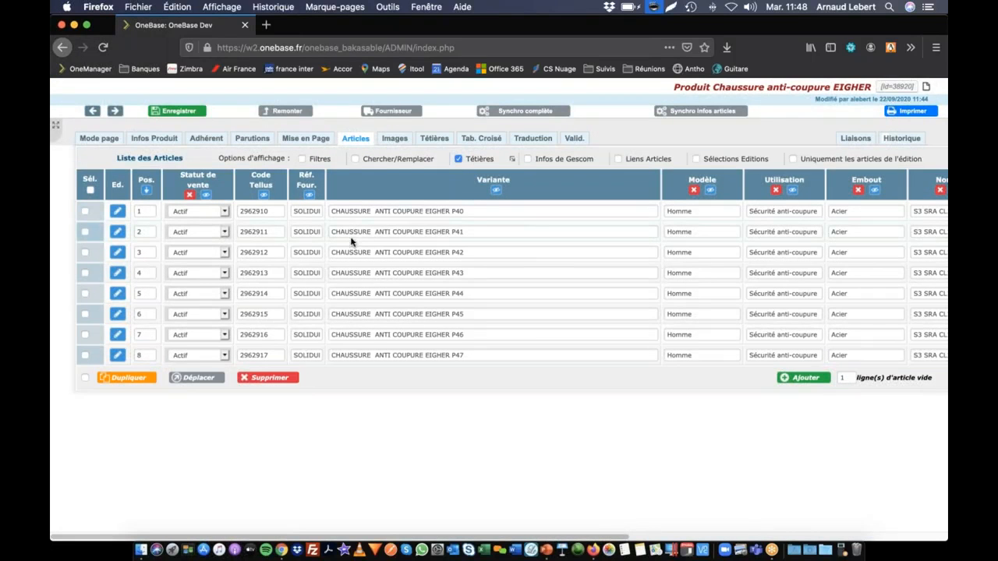
# Move cell by cell down and back up the Pointure column, starting from the first article.
pyautogui.hscroll(10, 433, 225)
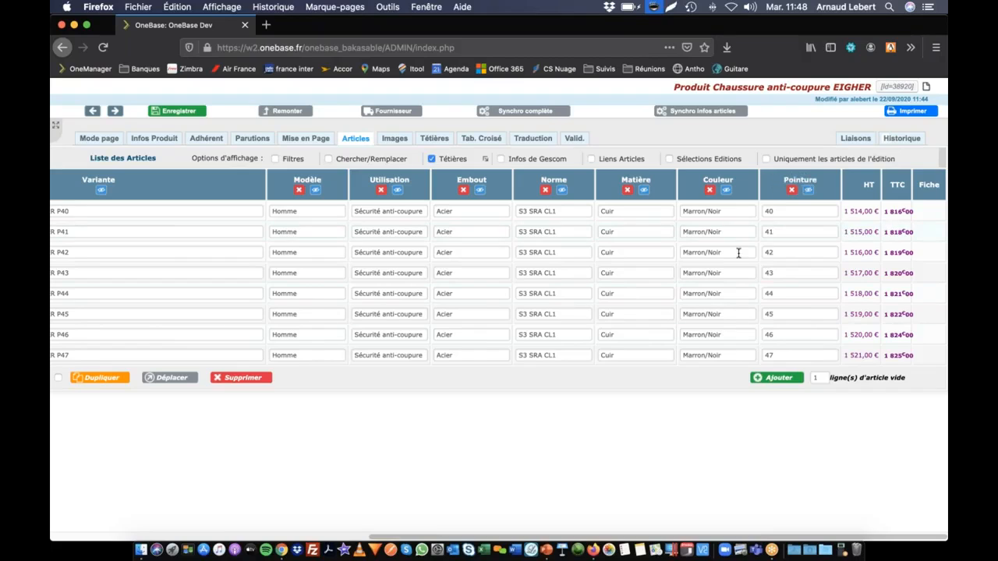
pyautogui.click(790, 212)
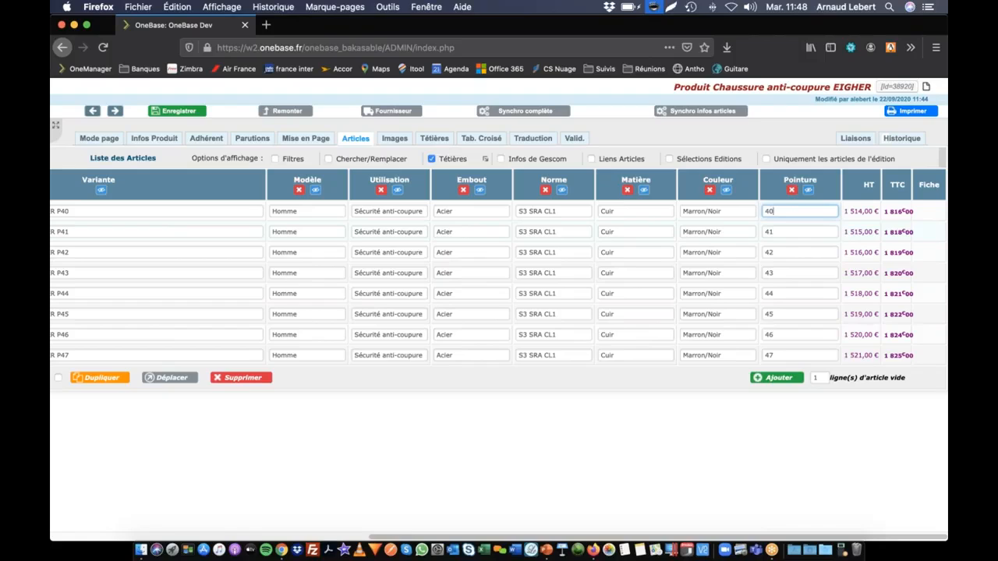
pyautogui.press('Down')
pyautogui.press('Down')
pyautogui.press('Down')
pyautogui.press('Up')
pyautogui.press('Up')
pyautogui.press('Up')
pyautogui.press('Down')
pyautogui.press('Down')
pyautogui.press('Down')
pyautogui.press('Up')
pyautogui.press('Up')
pyautogui.press('Up')
pyautogui.press('Down')
pyautogui.press('Down')
pyautogui.press('Down')
pyautogui.press('Down')
pyautogui.press('Down')
pyautogui.press('Down')
pyautogui.press('Up')
pyautogui.press('Up')
pyautogui.press('Up')
pyautogui.press('Up')
pyautogui.press('Up')
pyautogui.press('Up')
# Set the Couleur of the first two articles (P40 and P41) to "Marron/Noir Clair".
pyautogui.hotkey('shift', 'Tab')
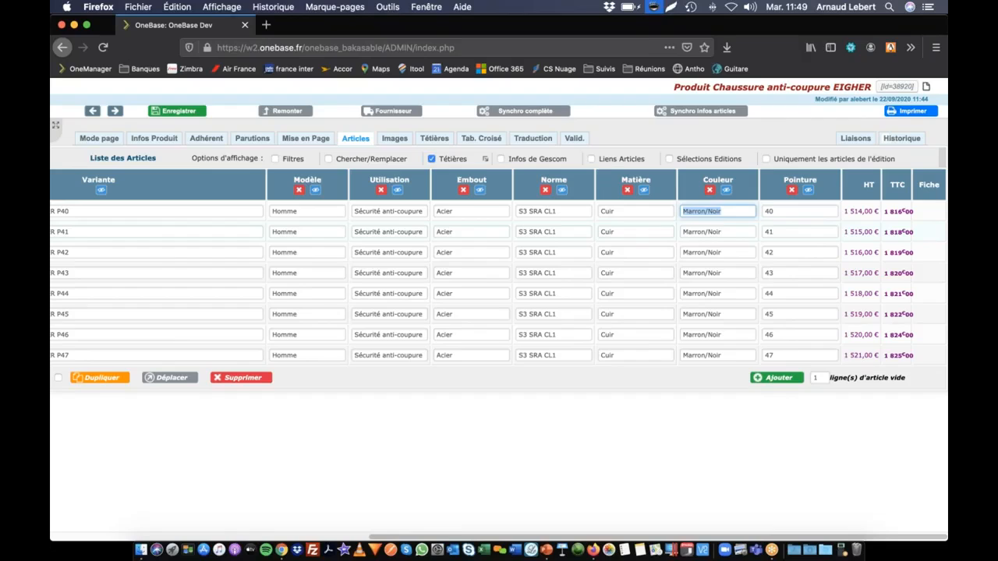
pyautogui.press('Down')
pyautogui.press('Down')
pyautogui.press('Down')
pyautogui.press('Down')
pyautogui.press('Up')
pyautogui.press('Up')
pyautogui.press('Up')
pyautogui.press('Up')
pyautogui.press('Down')
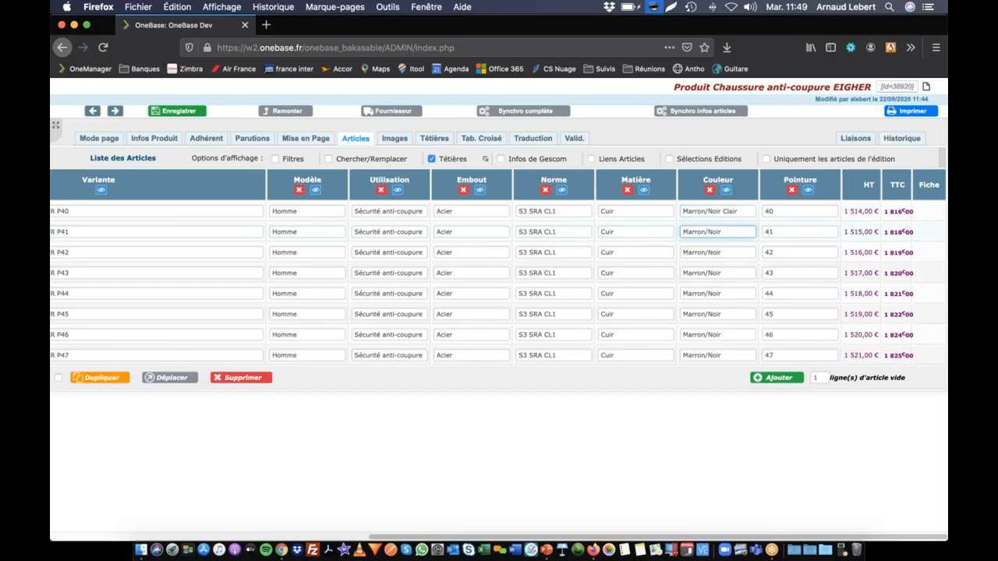
pyautogui.press('Down')
pyautogui.press('Down')
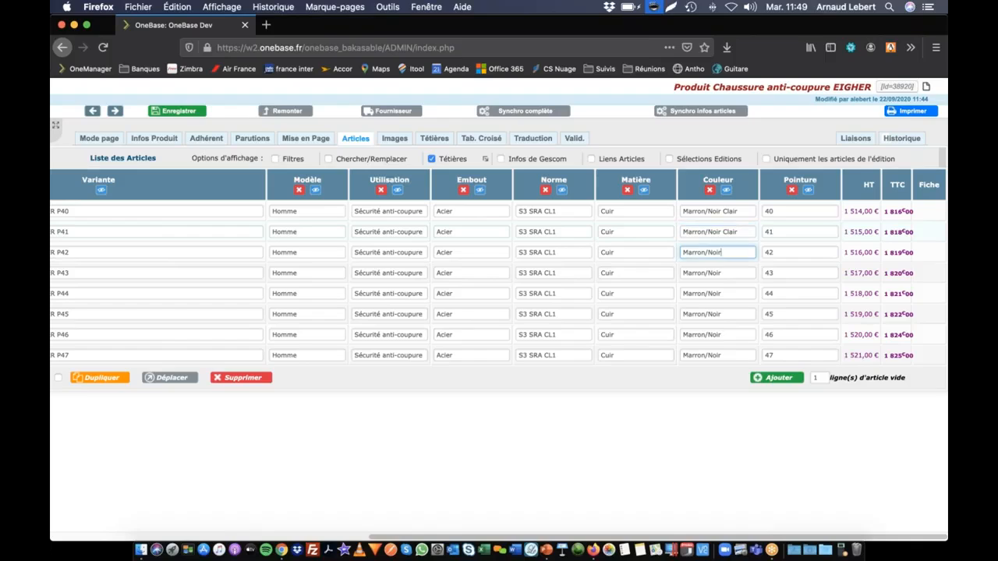
# Move up and down between the Couleur cells of the article rows without editing them.
pyautogui.press('Up')
pyautogui.press('Up')
pyautogui.press('Down')
pyautogui.press('Down')
pyautogui.press('Up')
pyautogui.press('Down')
pyautogui.press('Down')
pyautogui.press('Up')
pyautogui.press('Up')
pyautogui.press('Up')
pyautogui.press('Up')
pyautogui.press('Down')
pyautogui.press('Down')
pyautogui.press('Down')
pyautogui.press('Down')
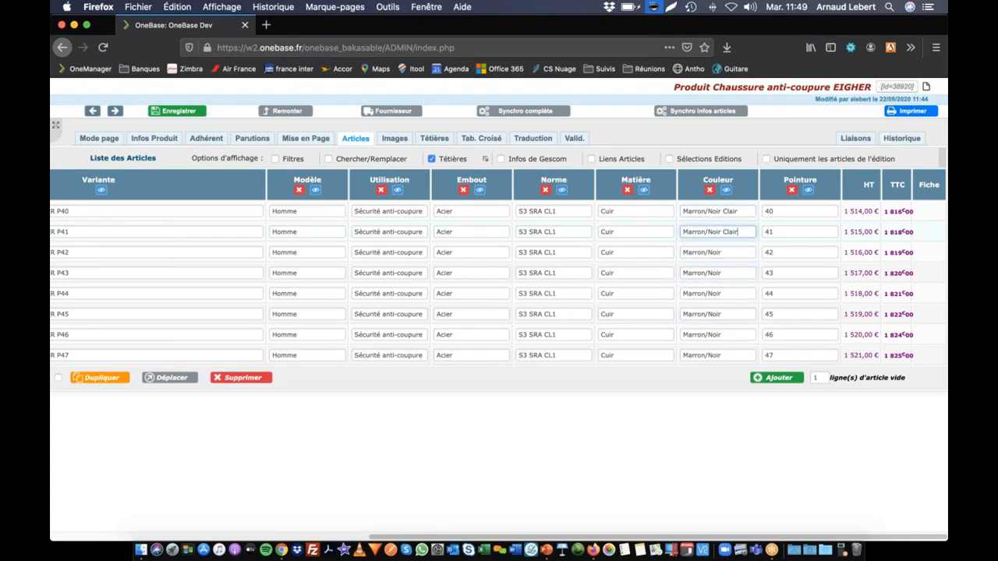
pyautogui.press('Up')
pyautogui.press('Down')
pyautogui.press('Down')
pyautogui.press('Down')
pyautogui.press('Up')
pyautogui.press('Up')
pyautogui.press('Up')
pyautogui.press('Up')
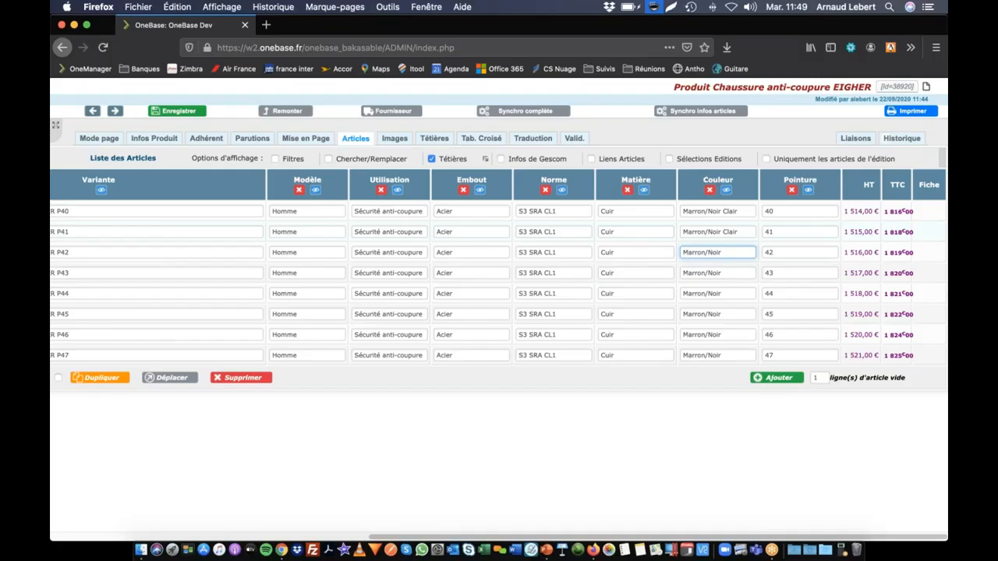
# Move across the neighbouring columns and rows of the article table, ending in the first article's Embout cell.
pyautogui.press('Tab')
pyautogui.hotkey('shift', 'Tab')
pyautogui.hotkey('shift', 'Tab')
pyautogui.press('Tab')
pyautogui.hotkey('shift', 'Tab')
pyautogui.press('Down')
pyautogui.press('Down')
pyautogui.press('Down')
pyautogui.press('Down')
pyautogui.hotkey('shift', 'Tab')
pyautogui.hotkey('shift', 'Tab')
pyautogui.hotkey('shift', 'Tab')
pyautogui.press('Up')
pyautogui.press('Up')
pyautogui.press('Up')
pyautogui.press('Up')
pyautogui.press('Up')
pyautogui.press('Tab')
pyautogui.press('Tab')
pyautogui.press('Tab')
pyautogui.press('Tab')
pyautogui.hotkey('shift', 'Tab')
pyautogui.hotkey('shift', 'Tab')
pyautogui.hotkey('shift', 'Tab')
pyautogui.hotkey('shift', 'Tab')
pyautogui.press('Up')
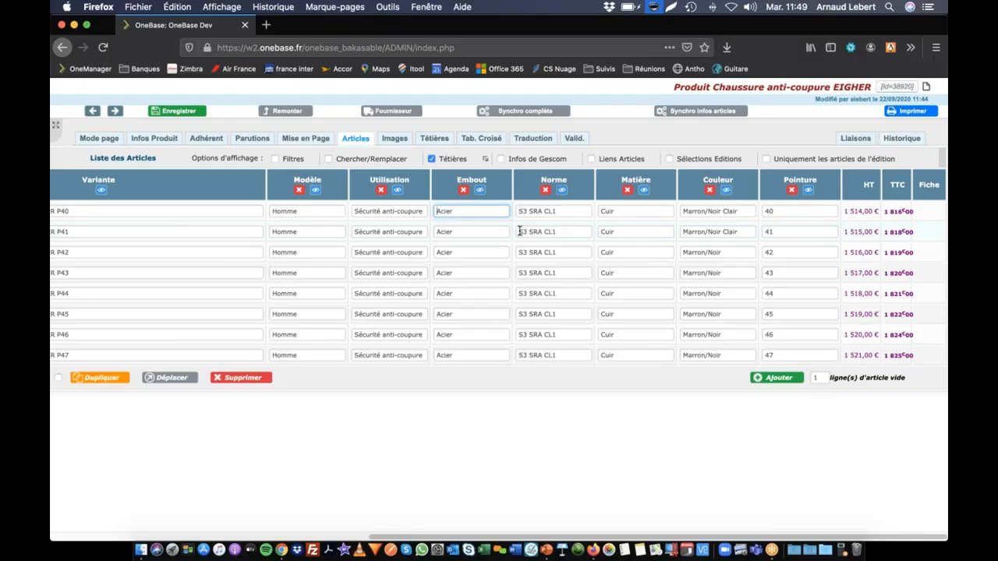
# Set the first article's Embout to "Acier Inox" and replace the second article's Embout with a copy of that value.
pyautogui.hscroll(-5, 520, 231)
pyautogui.hscroll(3, 507, 235)
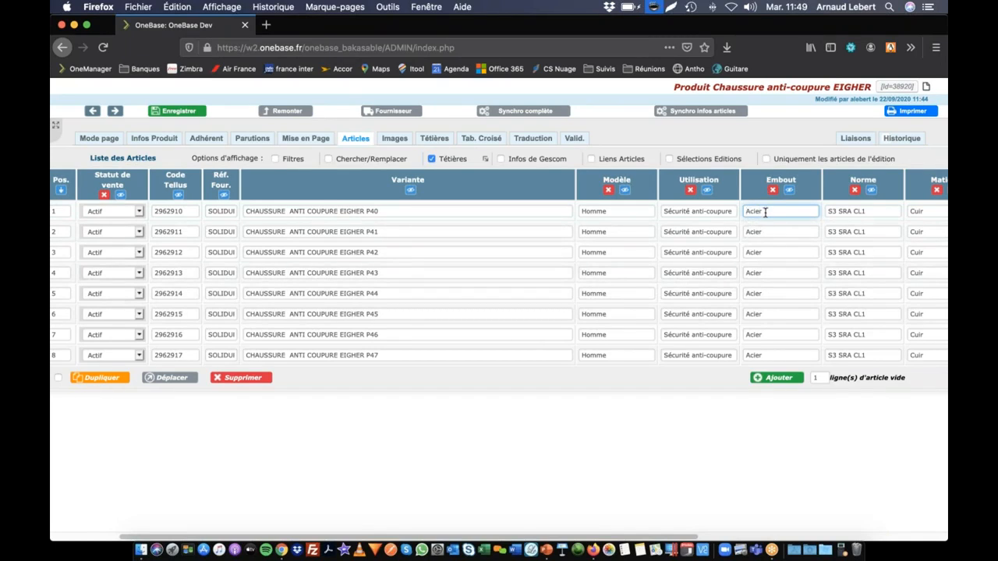
pyautogui.hscroll(-3, 765, 211)
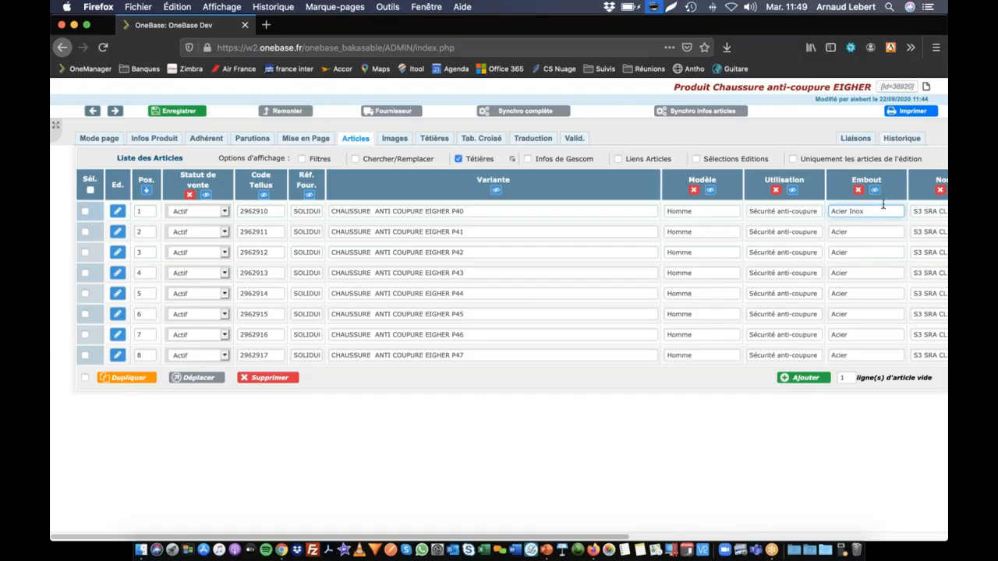
pyautogui.press('super+a')
pyautogui.press('super+c')
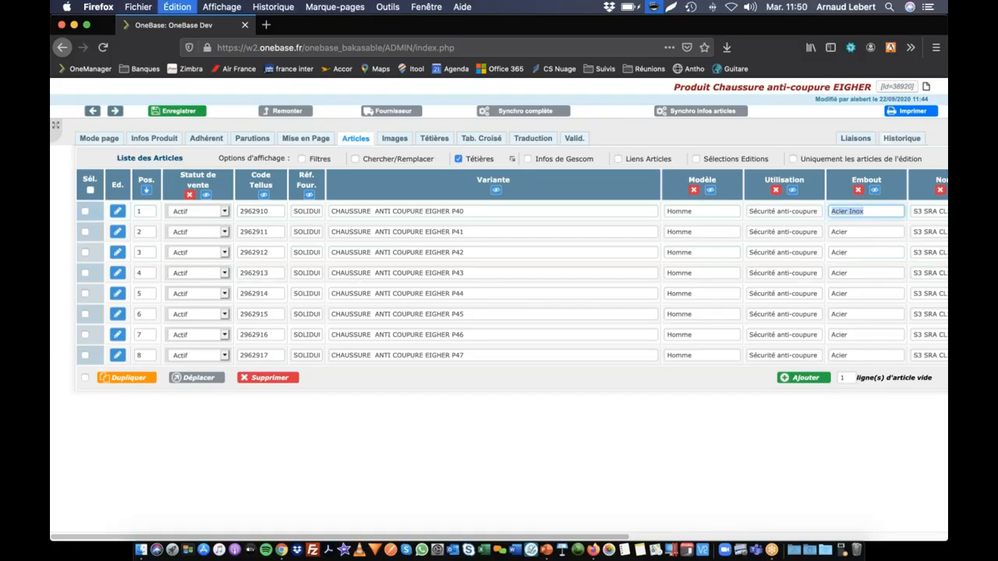
pyautogui.click(846, 232)
pyautogui.press('super+v')
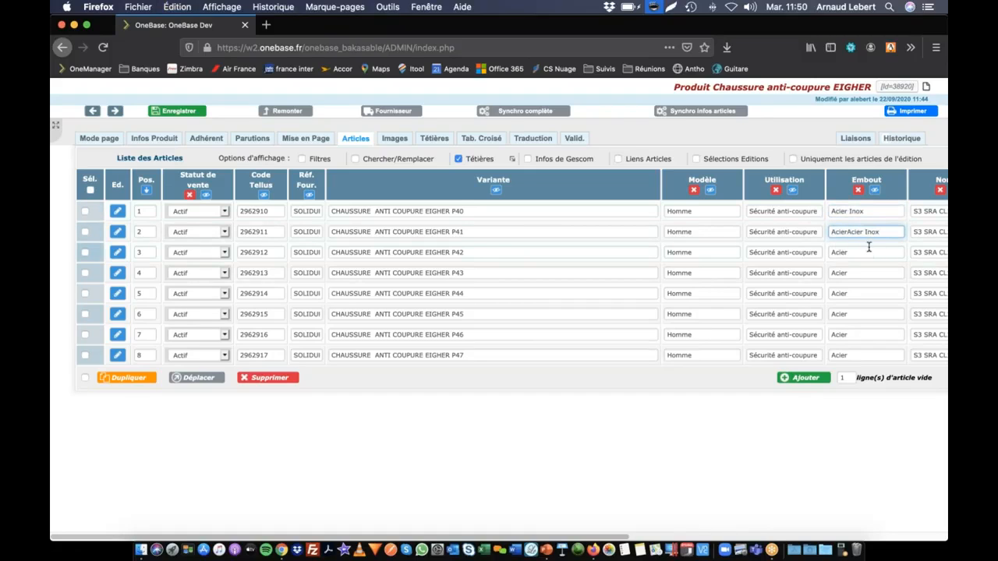
pyautogui.press('super+a')
pyautogui.press('super+v')
# Select all the articles and propagate the first article's Embout value "Acier Inox" to every selected row.
pyautogui.click(90, 189)
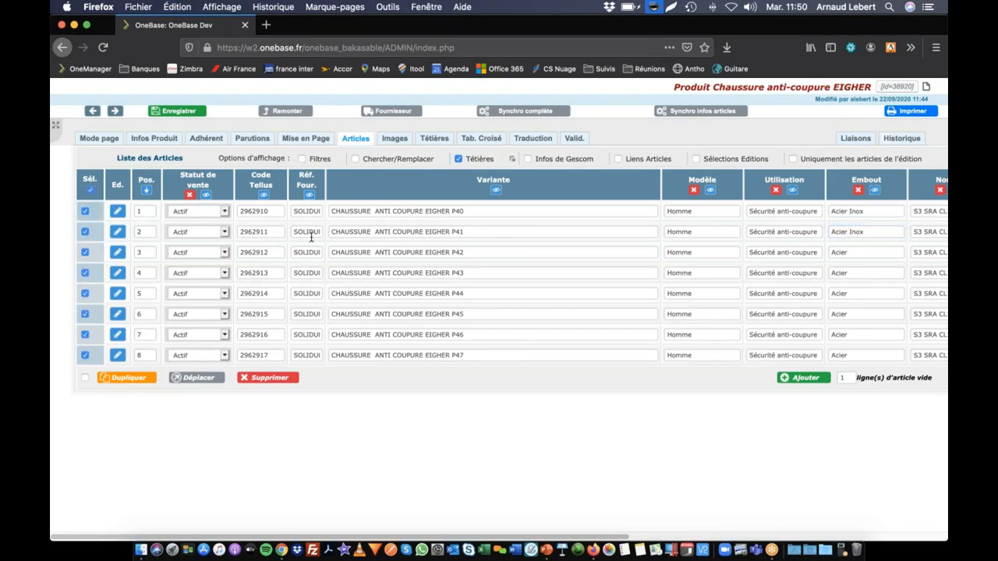
pyautogui.hscroll(3, 767, 215)
pyautogui.click(763, 213)
pyautogui.doubleClick(762, 210)
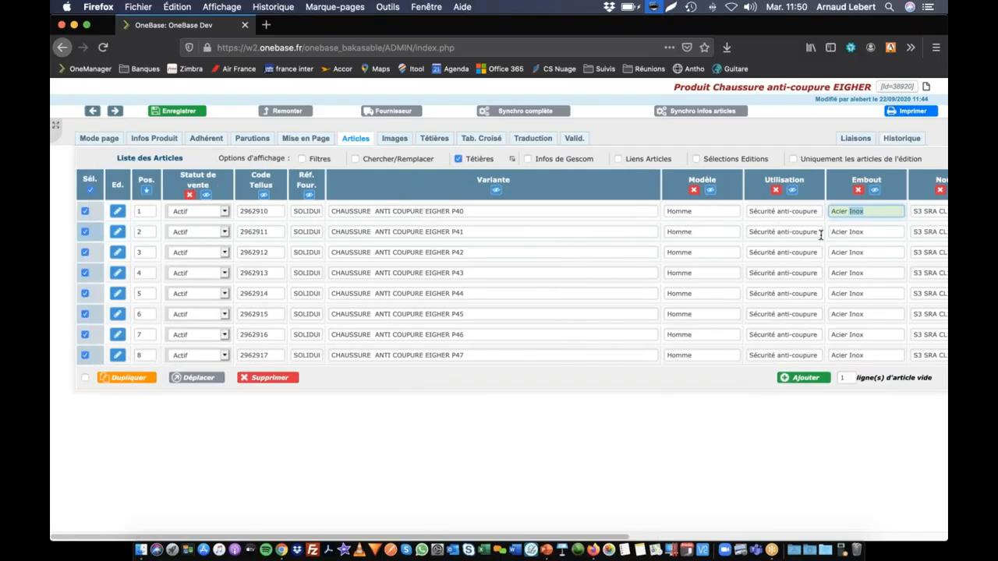
# Deselect articles 7 and 8, then shorten the first article's Embout to "Acier" and propagate it to the selected rows.
pyautogui.click(85, 335)
pyautogui.click(84, 354)
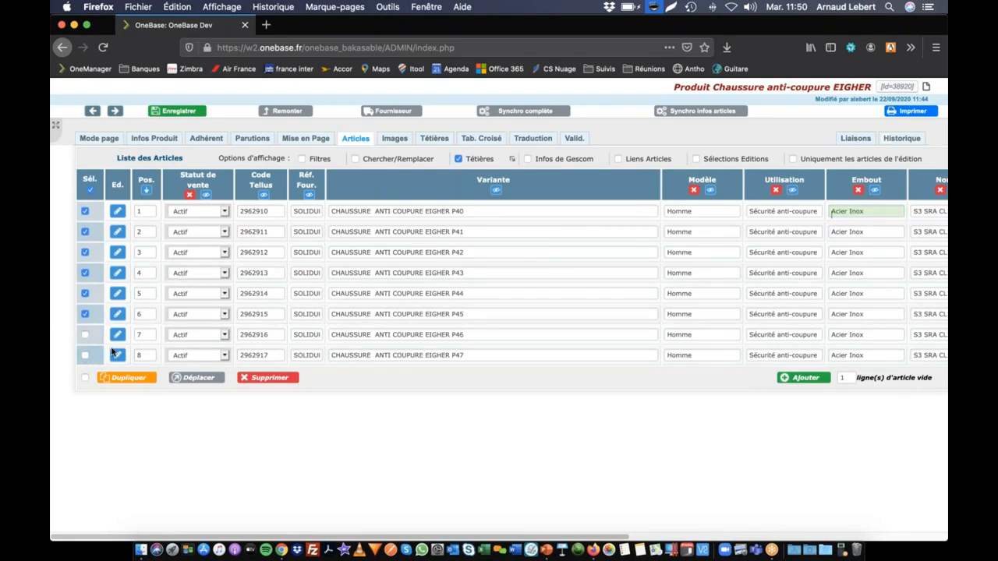
pyautogui.click(869, 211)
pyautogui.press('BackSpace')
pyautogui.press('BackSpace')
pyautogui.press('BackSpace')
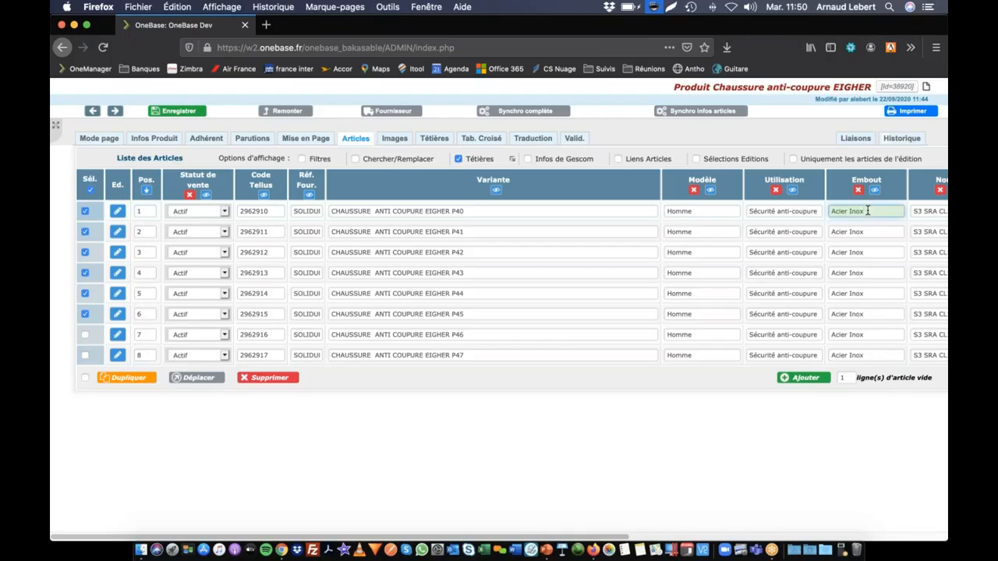
pyautogui.doubleClick(837, 211)
# Set the first article's Matière to "Cuir pleine fleur" and propagate that value to the selected rows.
pyautogui.hscroll(5, 704, 214)
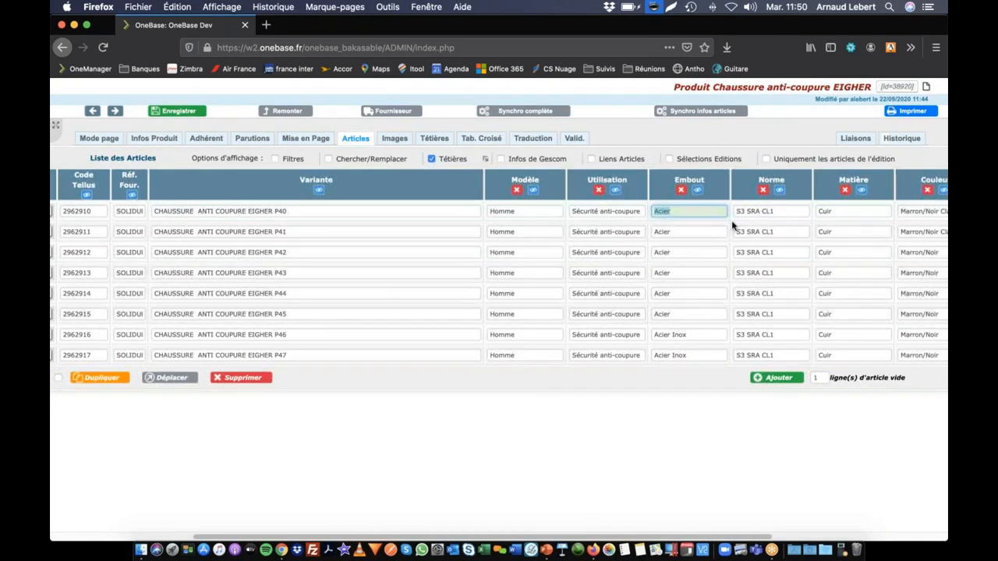
pyautogui.hscroll(2, 841, 226)
pyautogui.click(807, 210)
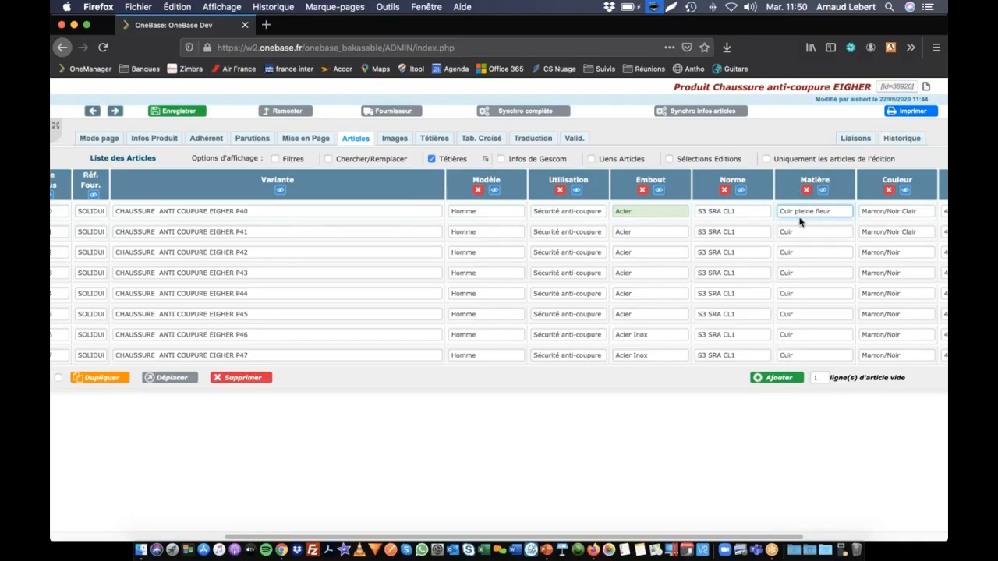
pyautogui.doubleClick(840, 213)
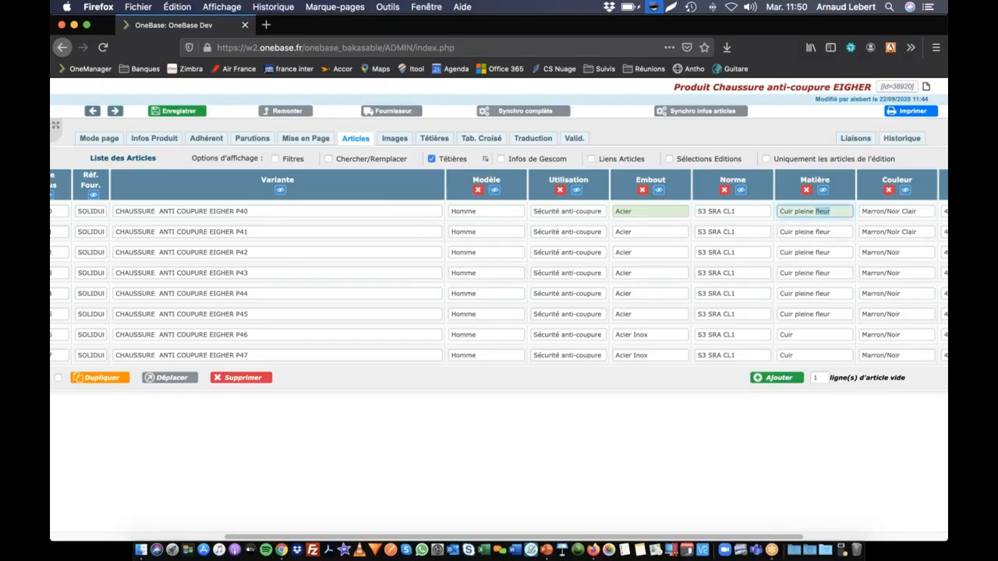
# Review the propagated columns and move up and down the Matière cells, ending in the third article's Matière cell.
pyautogui.hscroll(-3, 719, 246)
pyautogui.hscroll(5, 709, 245)
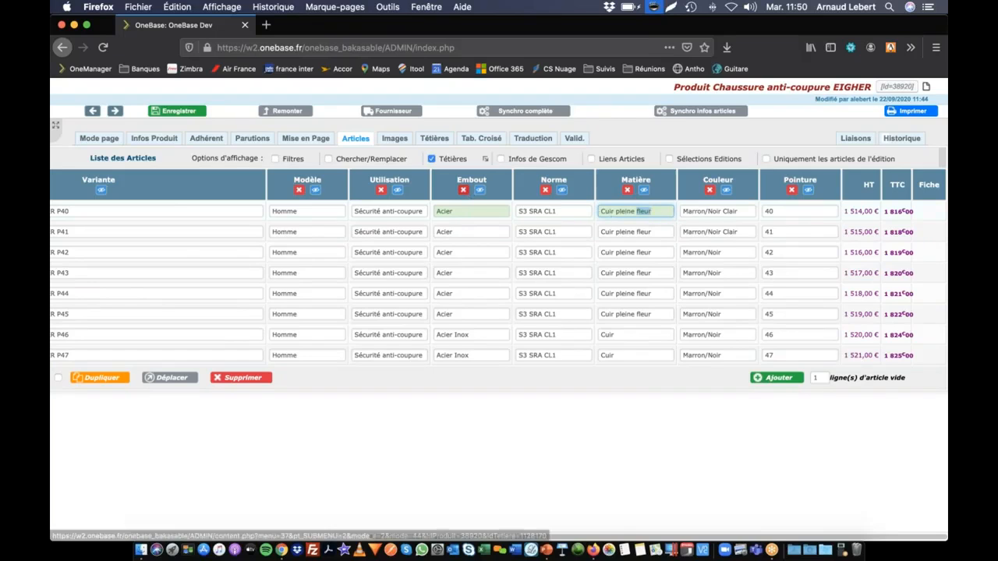
pyautogui.hscroll(-5, 631, 216)
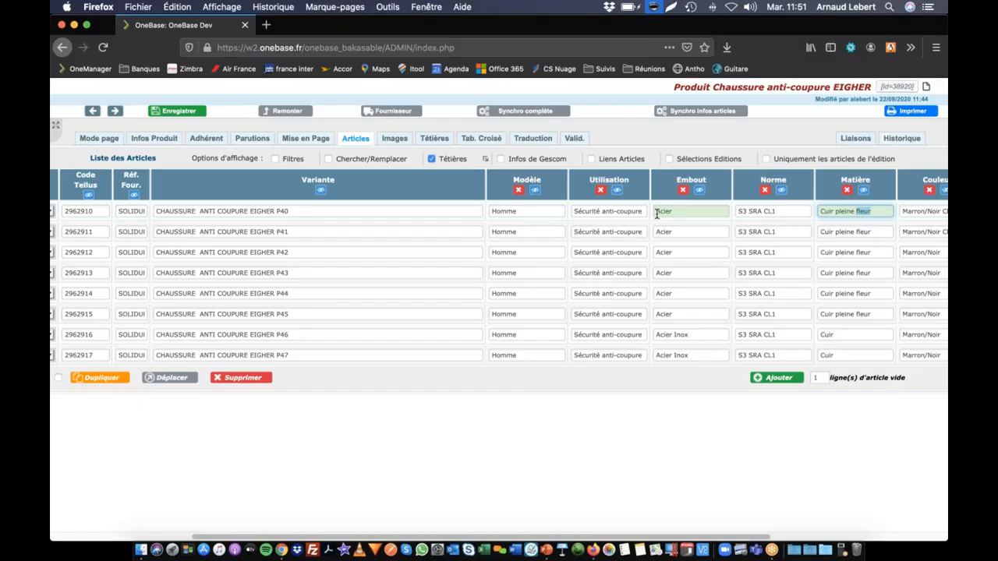
pyautogui.press('Down')
pyautogui.press('Down')
pyautogui.press('Up')
pyautogui.press('Up')
pyautogui.press('Down')
pyautogui.press('Down')
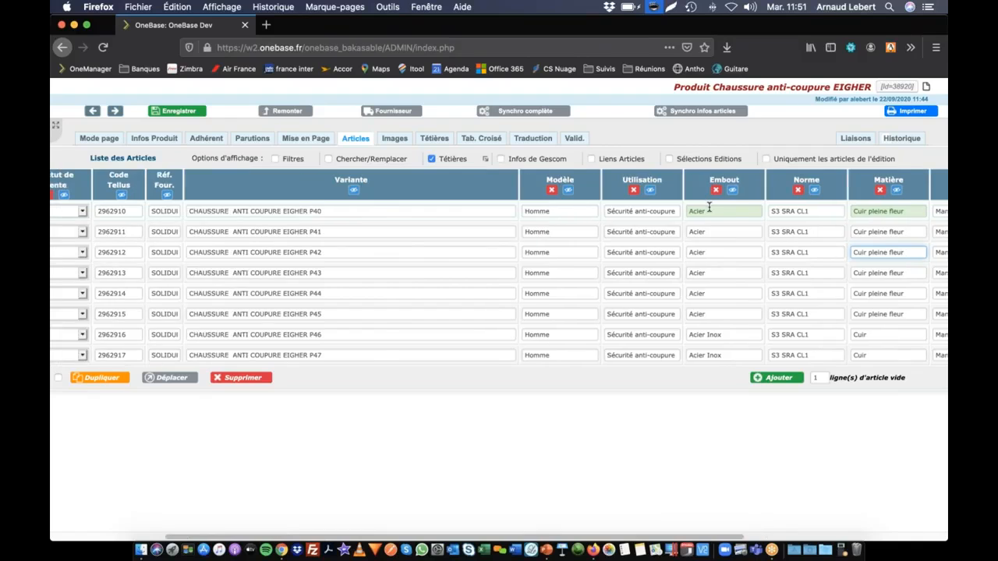
pyautogui.hscroll(-5, 462, 244)
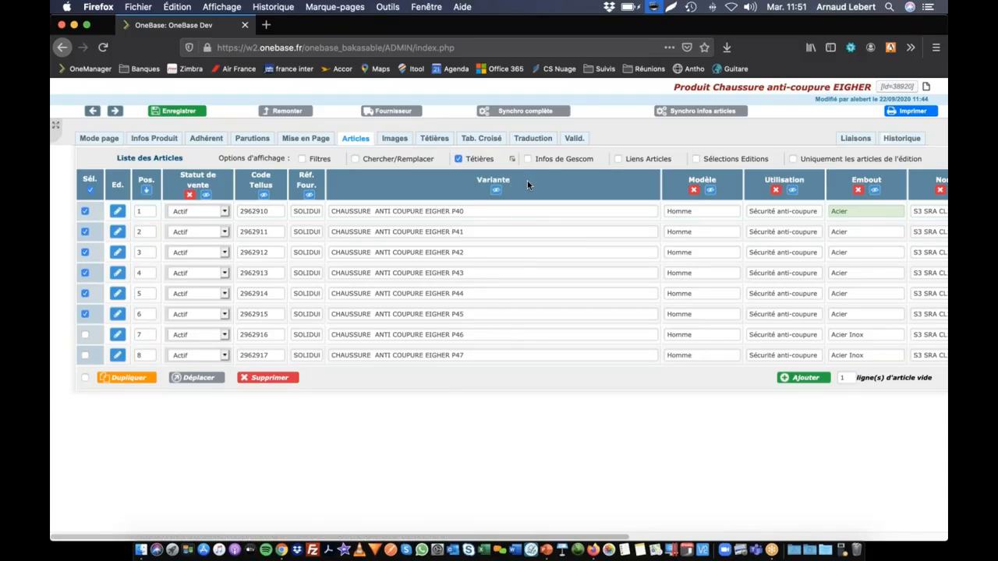
pyautogui.hscroll(5, 527, 182)
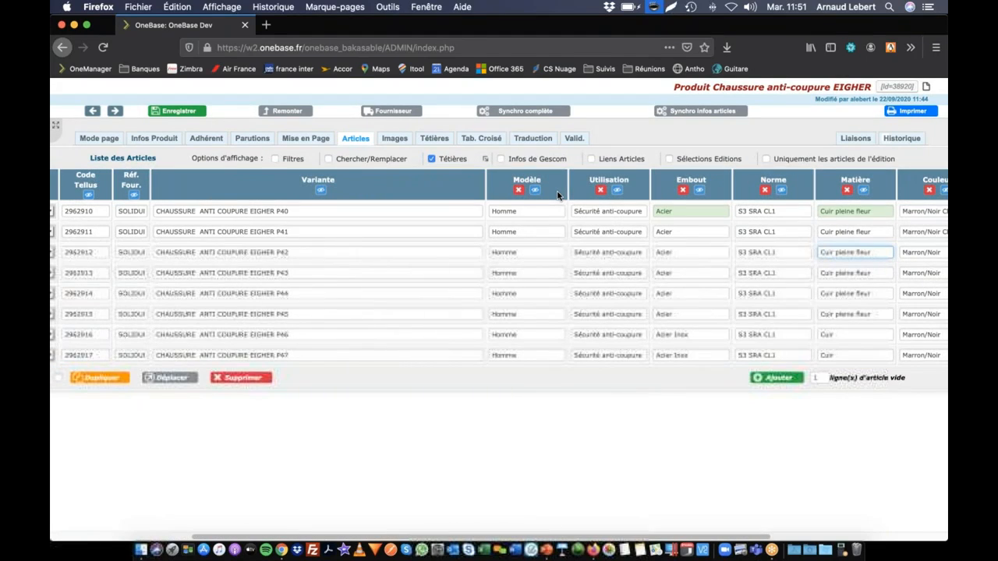
pyautogui.hscroll(-2, 446, 196)
pyautogui.hscroll(-3, 446, 195)
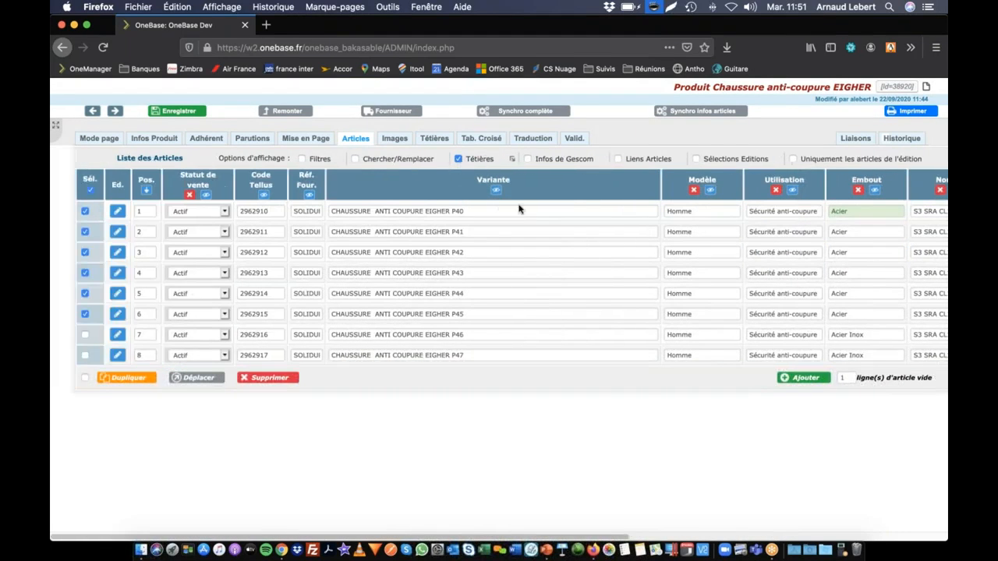
pyautogui.hscroll(2, 783, 263)
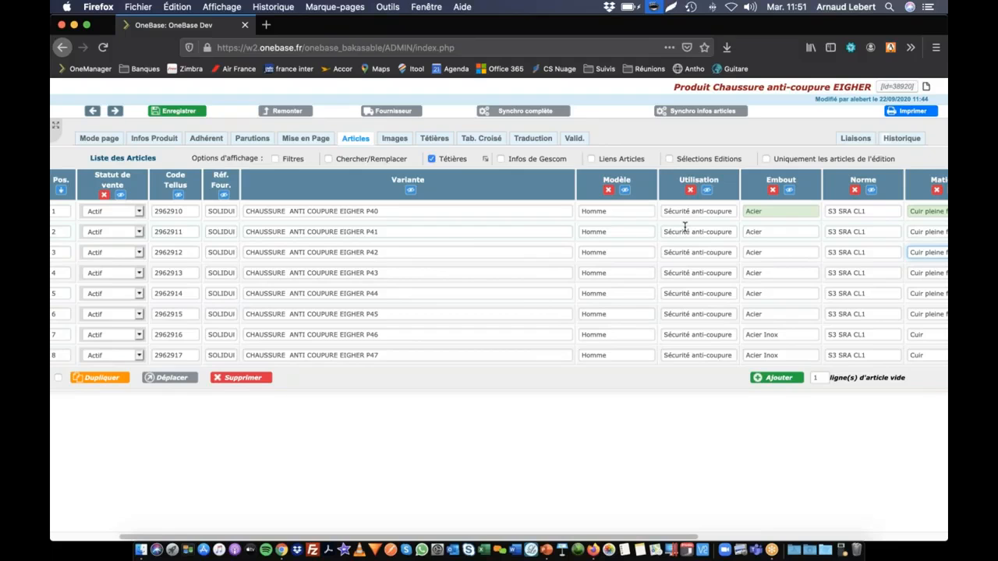
pyautogui.hscroll(2, 717, 232)
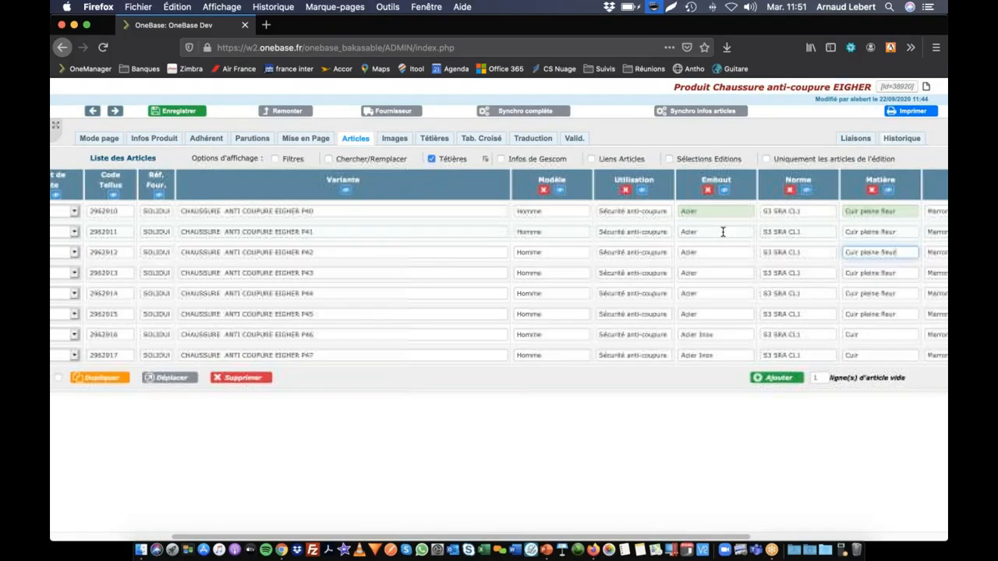
pyautogui.hscroll(2, 723, 232)
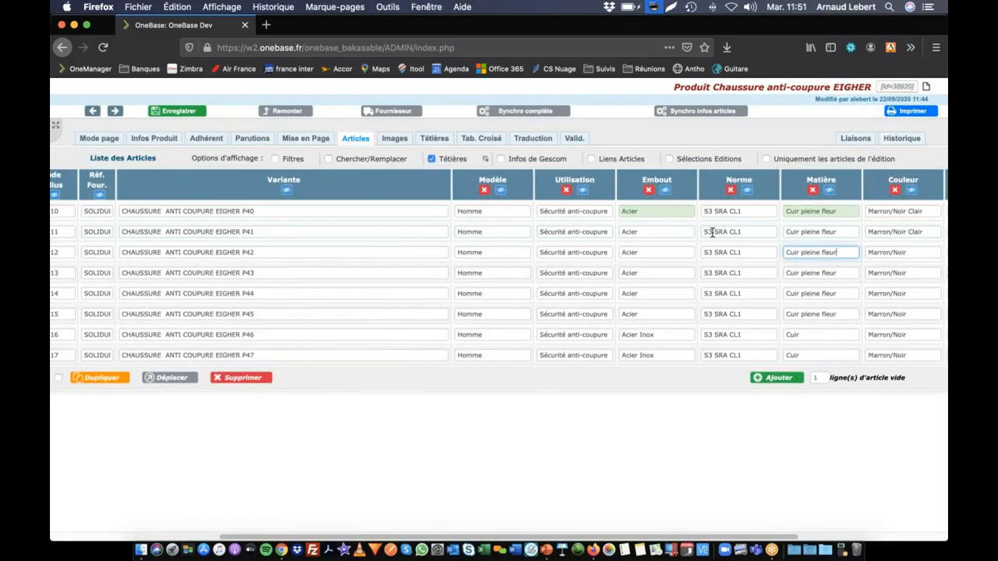
# Enable the Chercher/Remplacer display option and enter "Marron" as the search text and "Beige" as the replacement.
pyautogui.hscroll(-1, 441, 170)
pyautogui.hscroll(-3, 441, 171)
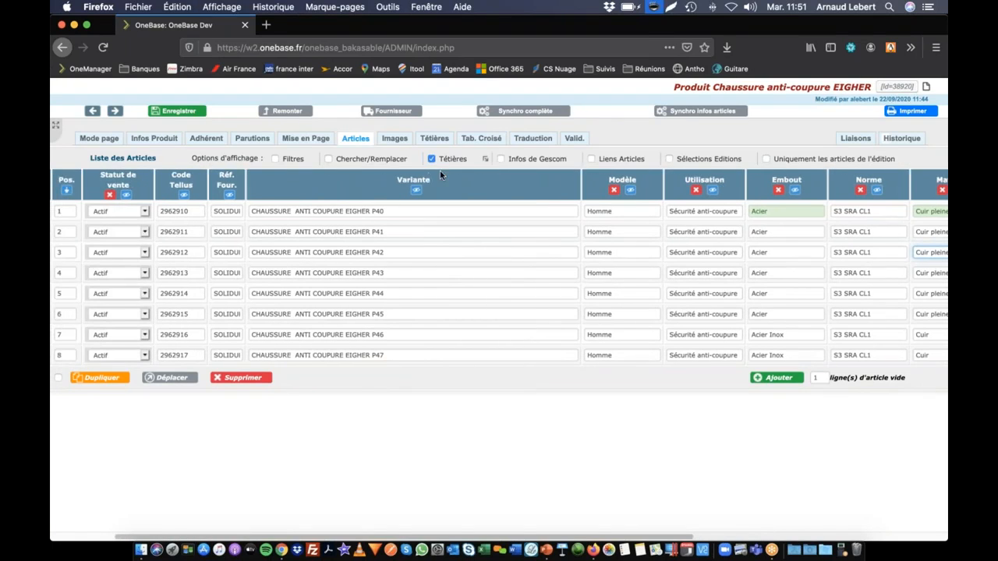
pyautogui.click(328, 158)
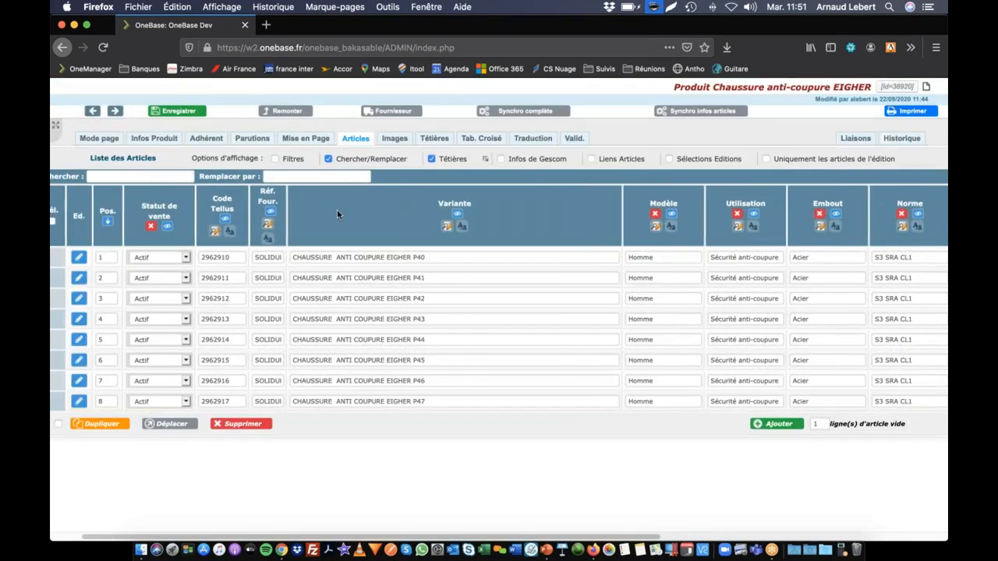
pyautogui.click(147, 175)
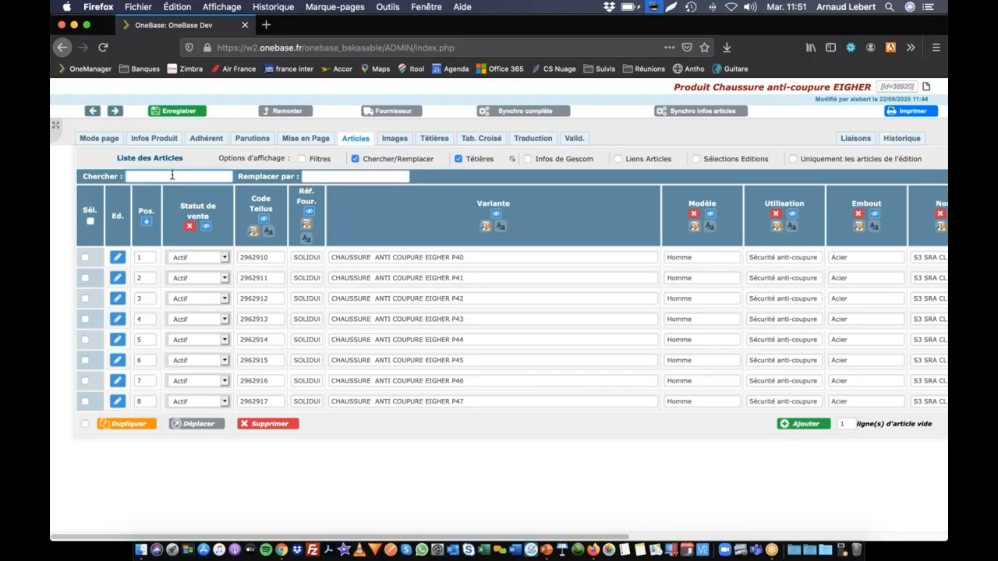
pyautogui.write('Marron')
pyautogui.write('Beige')
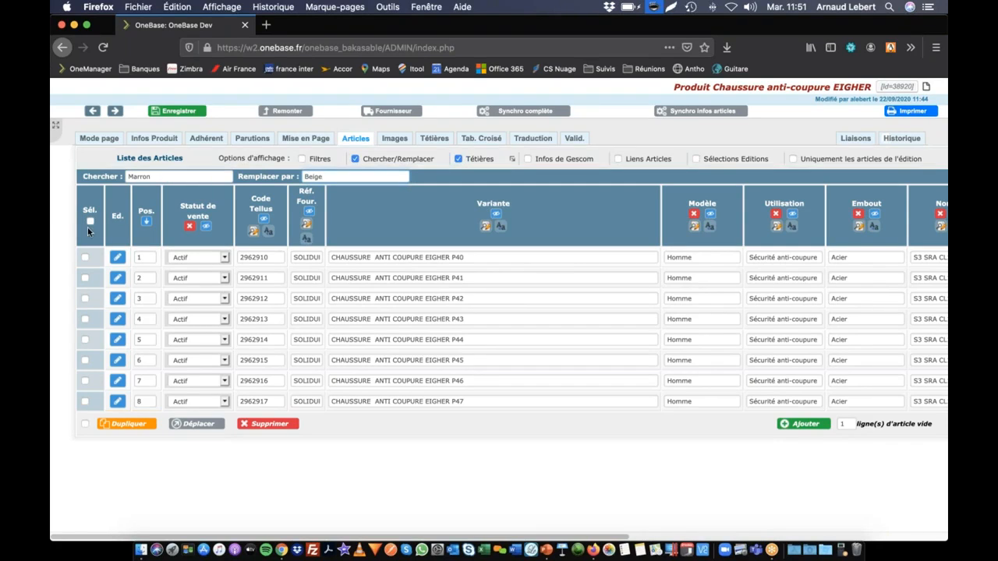
# Select all the articles and replace "Marron" with "Beige" throughout the Couleur column.
pyautogui.click(90, 222)
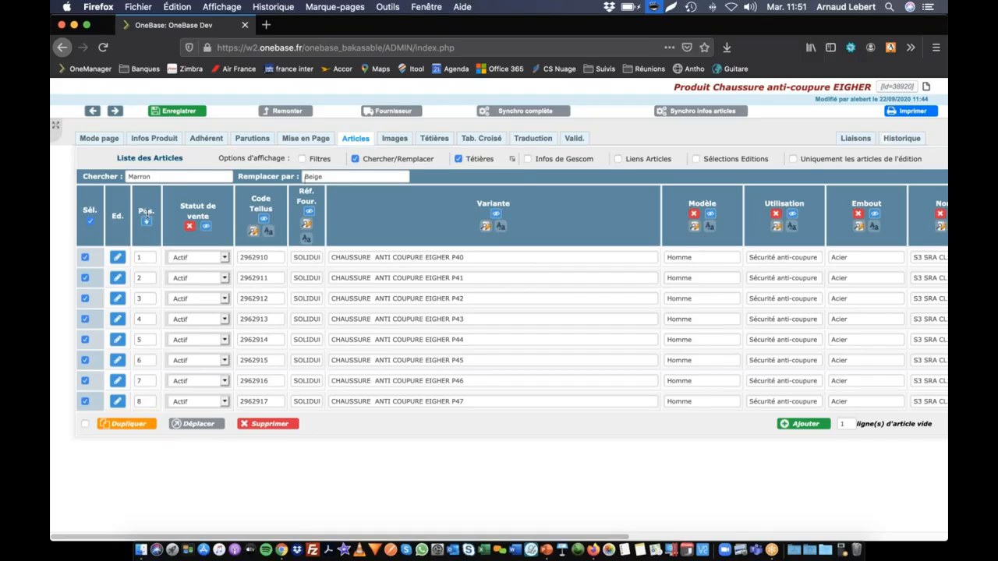
pyautogui.hscroll(5, 140, 214)
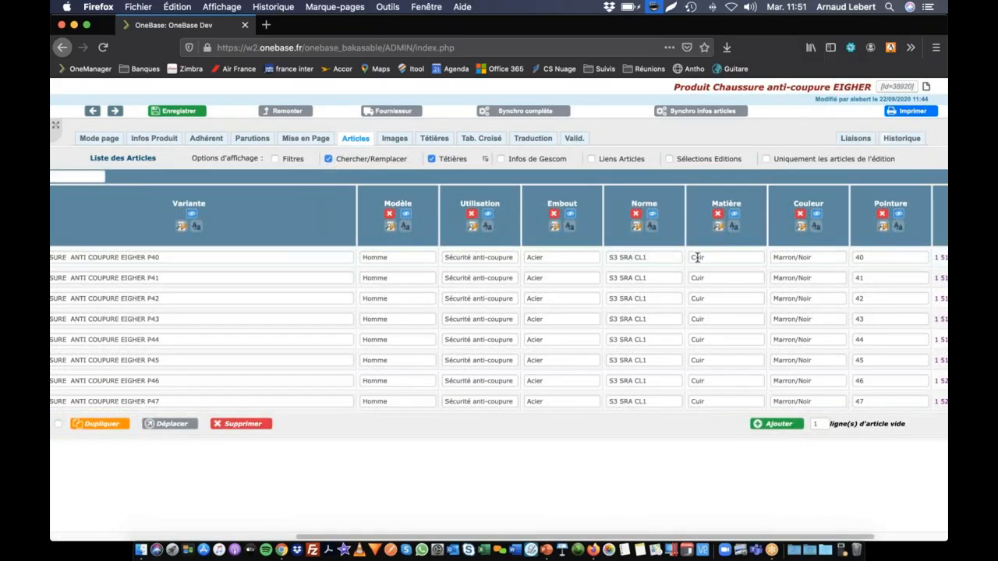
pyautogui.hscroll(1, 784, 238)
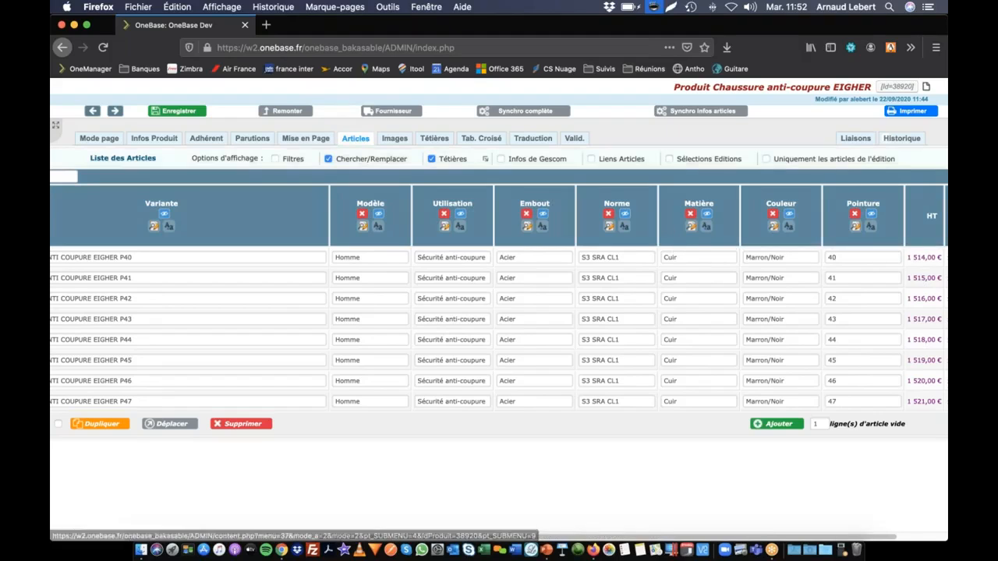
pyautogui.click(773, 231)
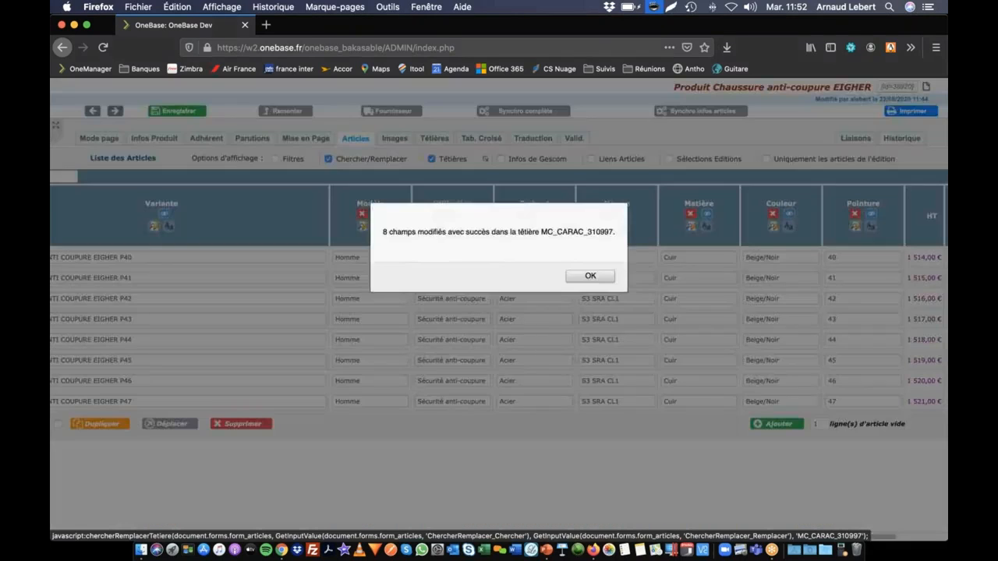
pyautogui.click(590, 276)
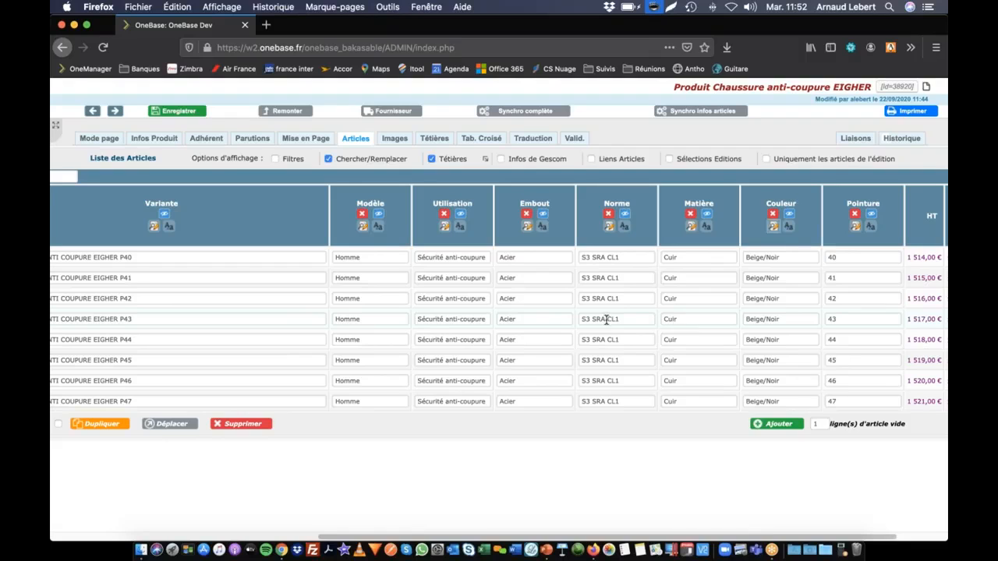
# Convert the Variante text of all the selected articles to lowercase.
pyautogui.hscroll(-6, 502, 309)
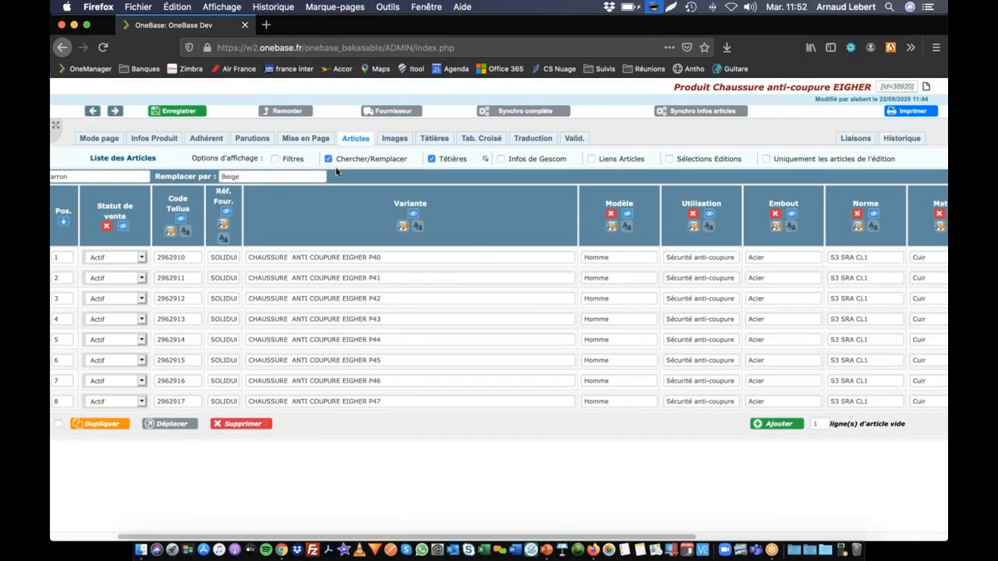
pyautogui.hscroll(3, 339, 170)
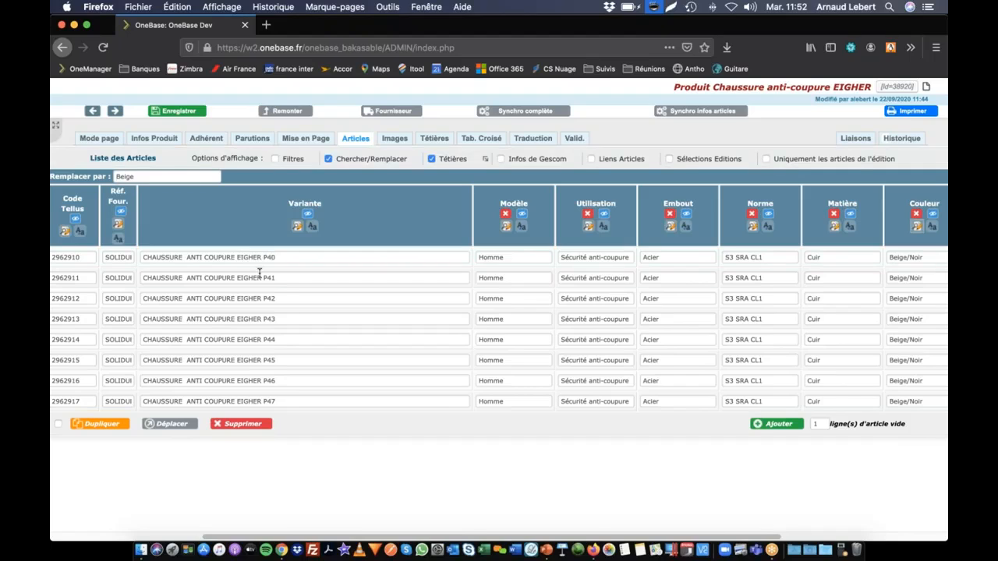
pyautogui.hscroll(-1, 254, 295)
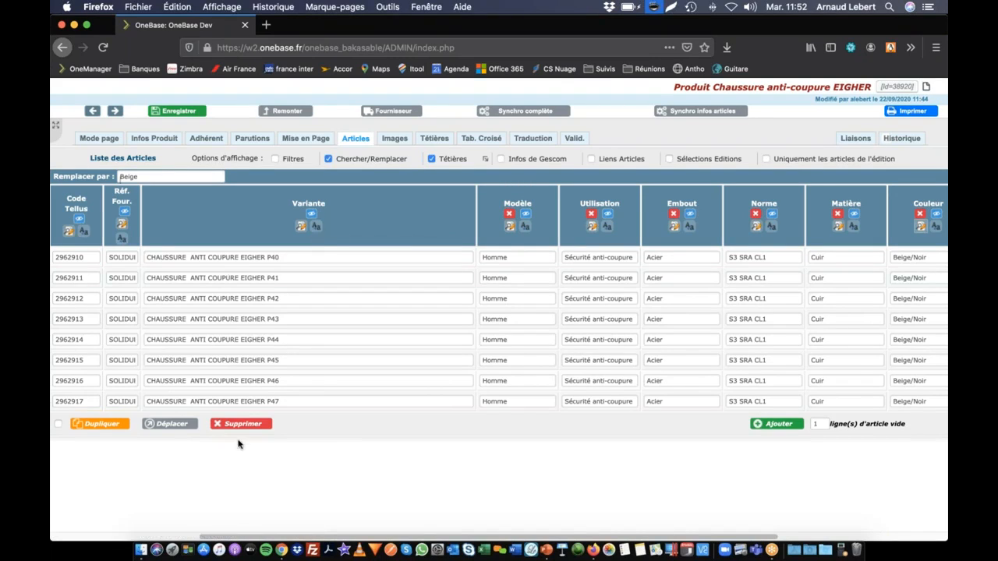
pyautogui.click(315, 226)
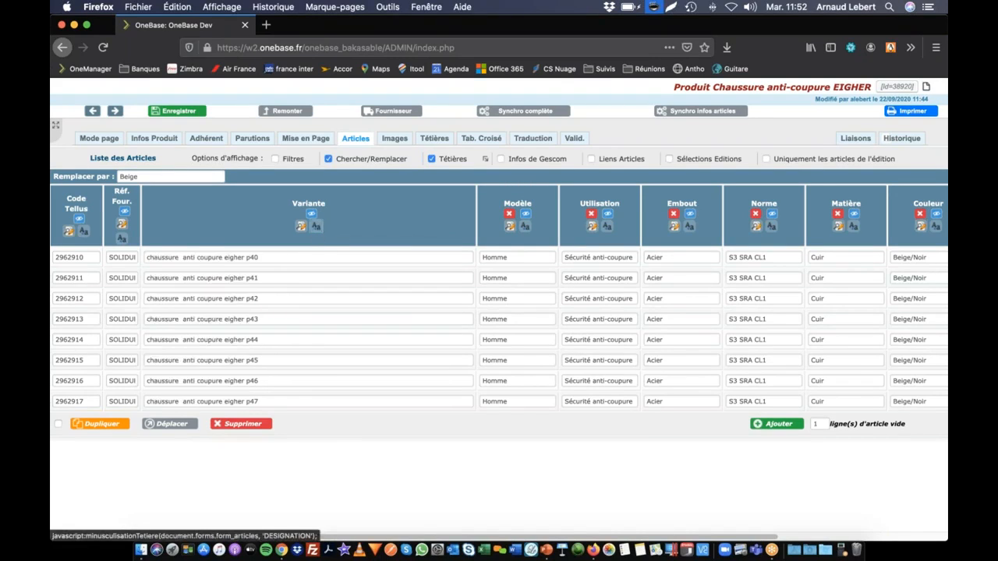
pyautogui.moveTo(230, 257); pyautogui.dragTo(231, 319)
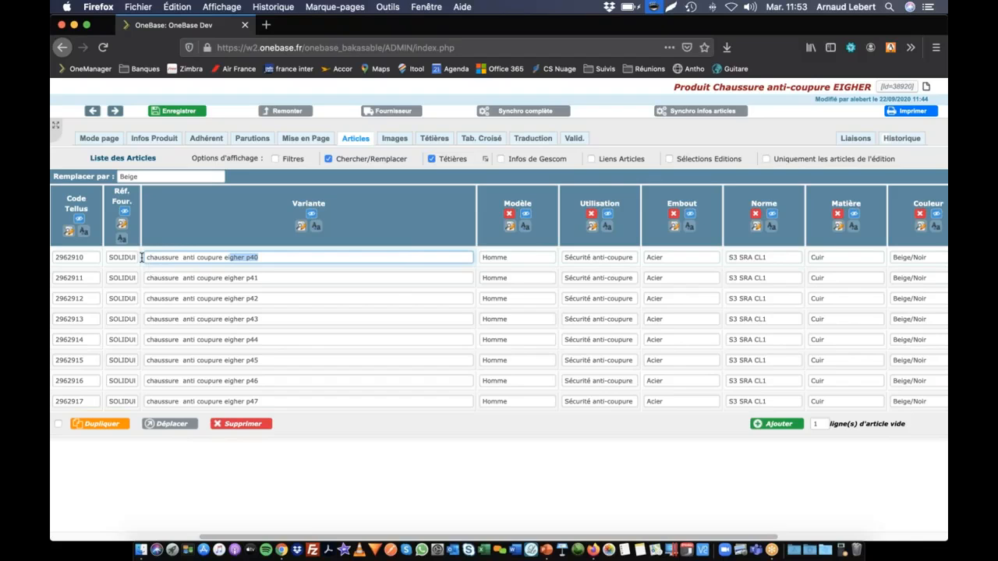
# Replace "chaussure" with "Chaussure" in the Variante column of all the selected articles.
pyautogui.hscroll(-4, 150, 258)
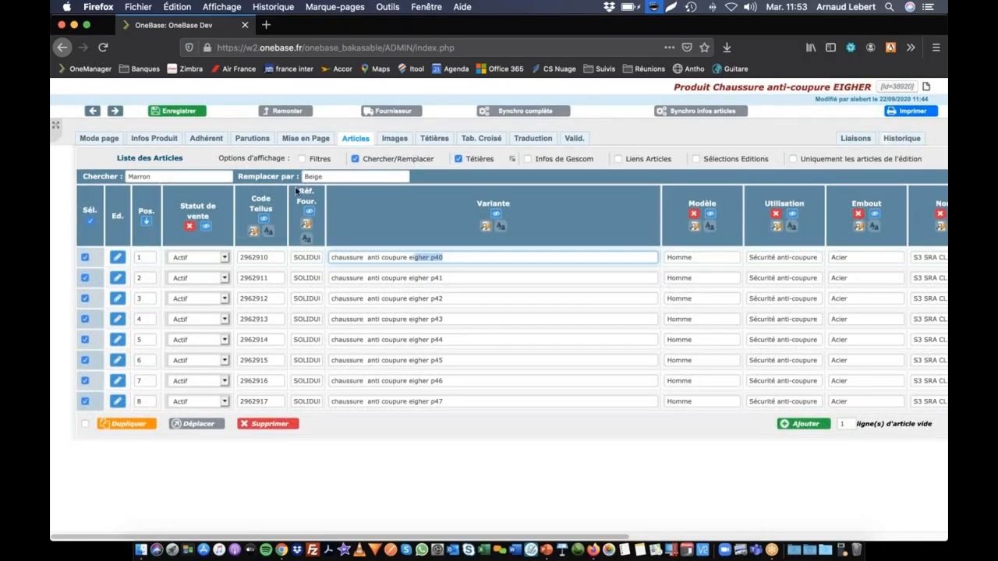
pyautogui.moveTo(158, 175); pyautogui.dragTo(57, 175)
pyautogui.write('Chauss')
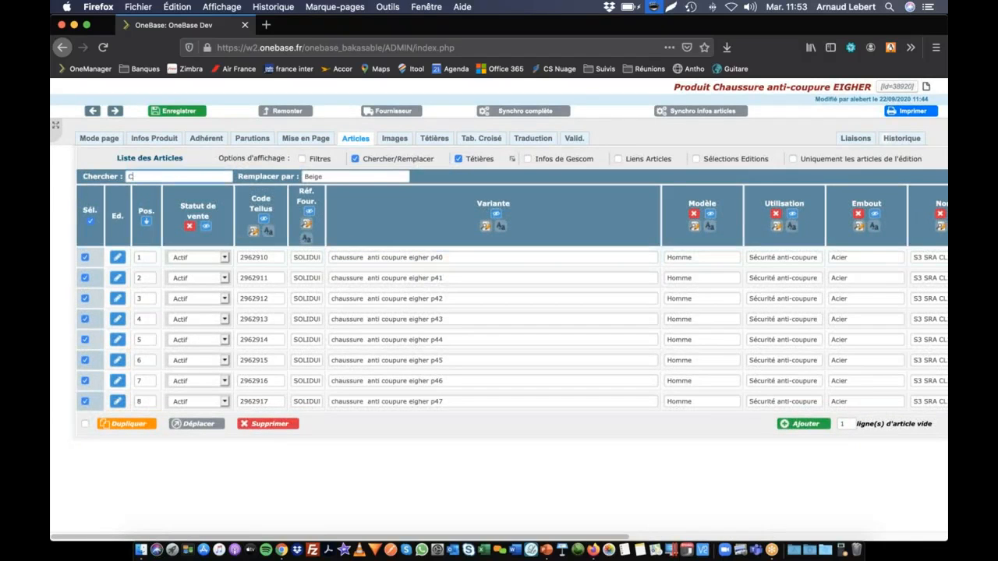
pyautogui.press('BackSpace')
pyautogui.press('BackSpace')
pyautogui.press('BackSpace')
pyautogui.press('BackSpace')
pyautogui.press('BackSpace')
pyautogui.press('BackSpace')
pyautogui.write('chaussure')
pyautogui.press('Tab')
pyautogui.write('Chau')
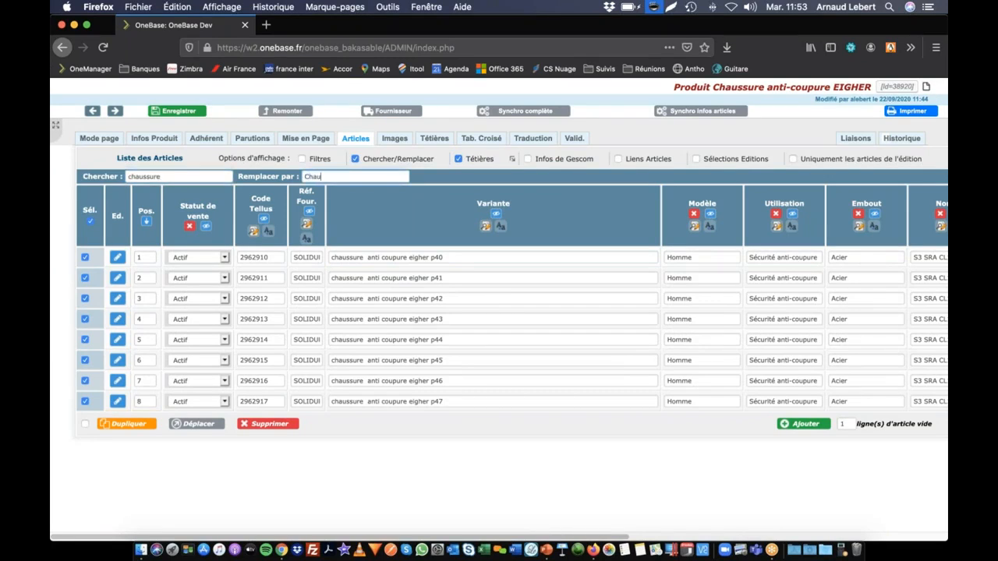
pyautogui.write('ssure')
pyautogui.click(485, 231)
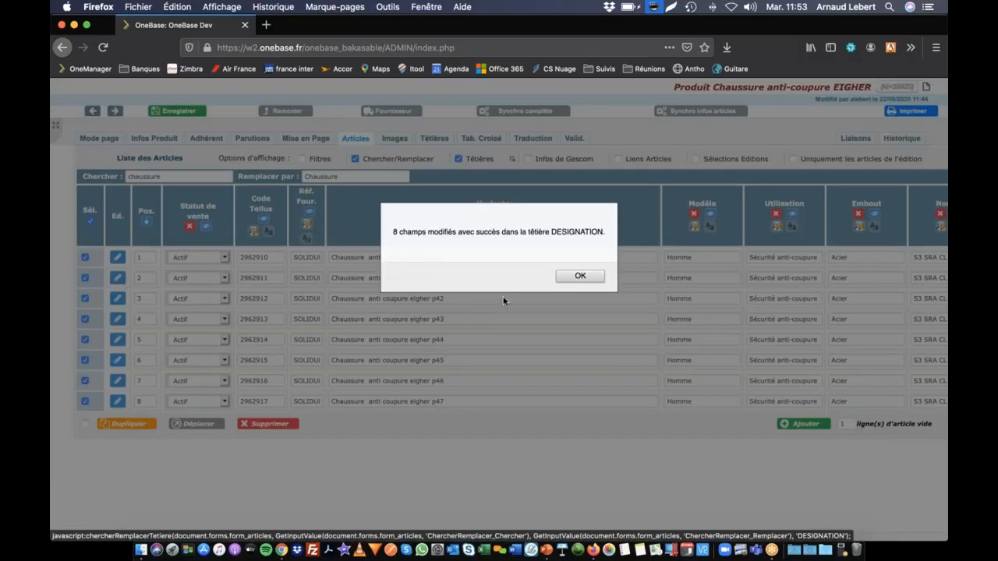
pyautogui.click(585, 282)
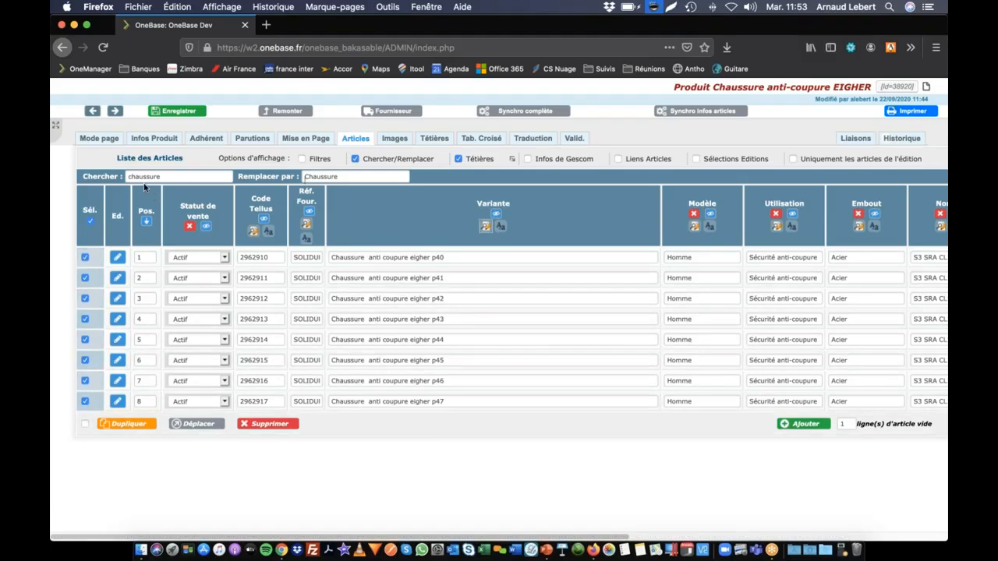
# Clear both search and replacement texts, then replace double spaces with a single space in the Variante column.
pyautogui.moveTo(175, 177); pyautogui.dragTo(52, 177)
pyautogui.press('BackSpace')
pyautogui.moveTo(379, 176); pyautogui.dragTo(190, 181)
pyautogui.press('BackSpace')
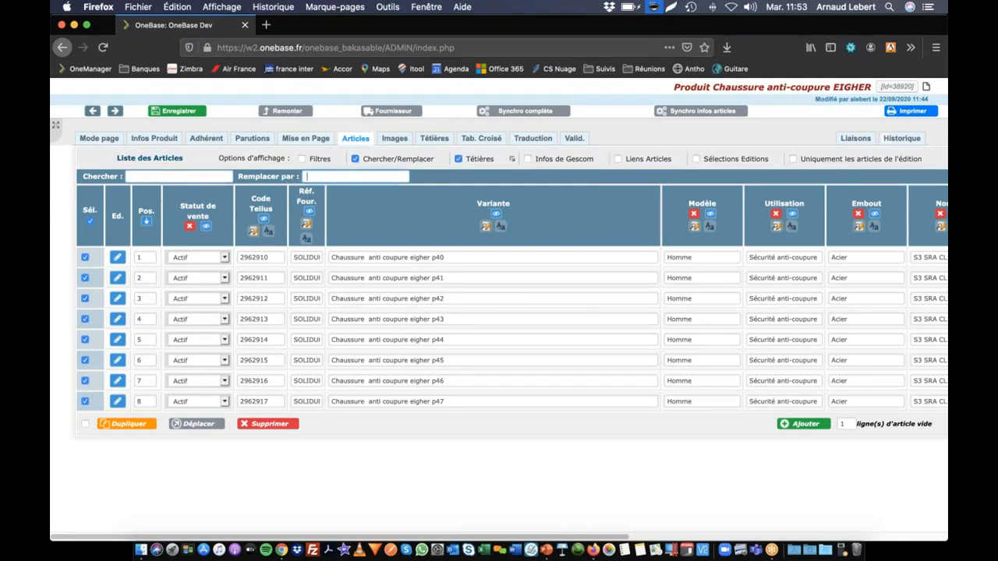
pyautogui.click(486, 228)
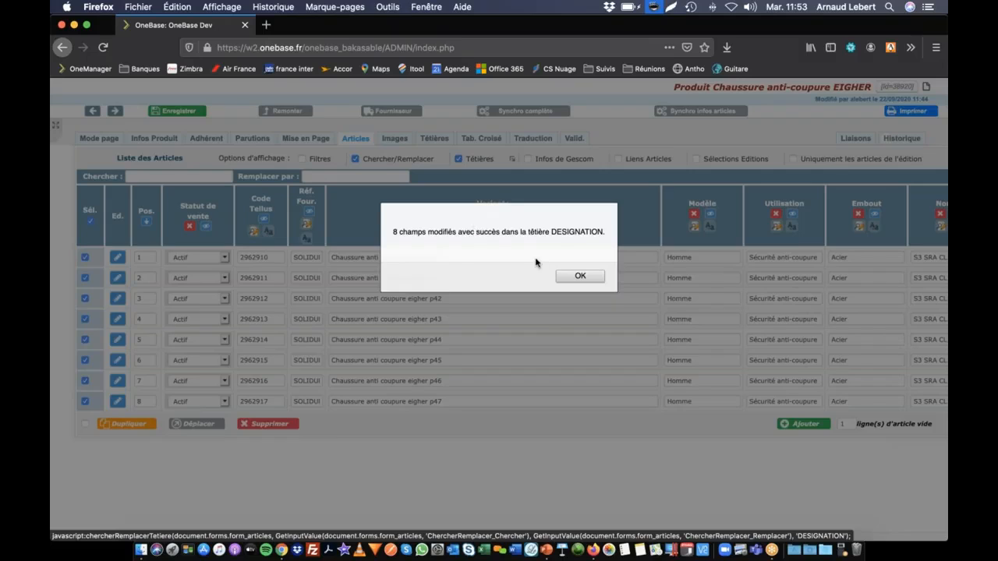
# Replace "p" with "P" in the Variante column of all the selected articles.
pyautogui.click(576, 276)
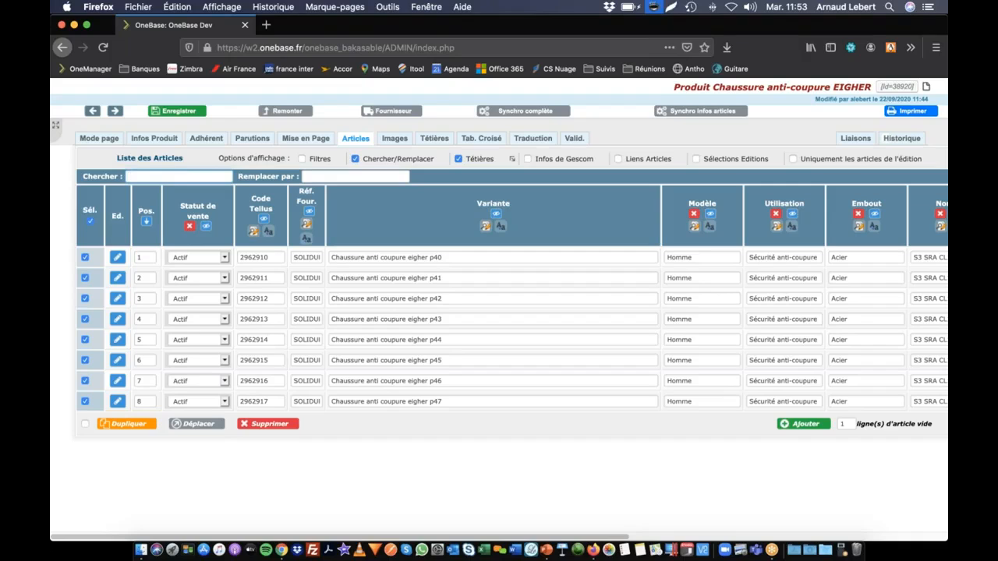
pyautogui.write('p')
pyautogui.press('Tab')
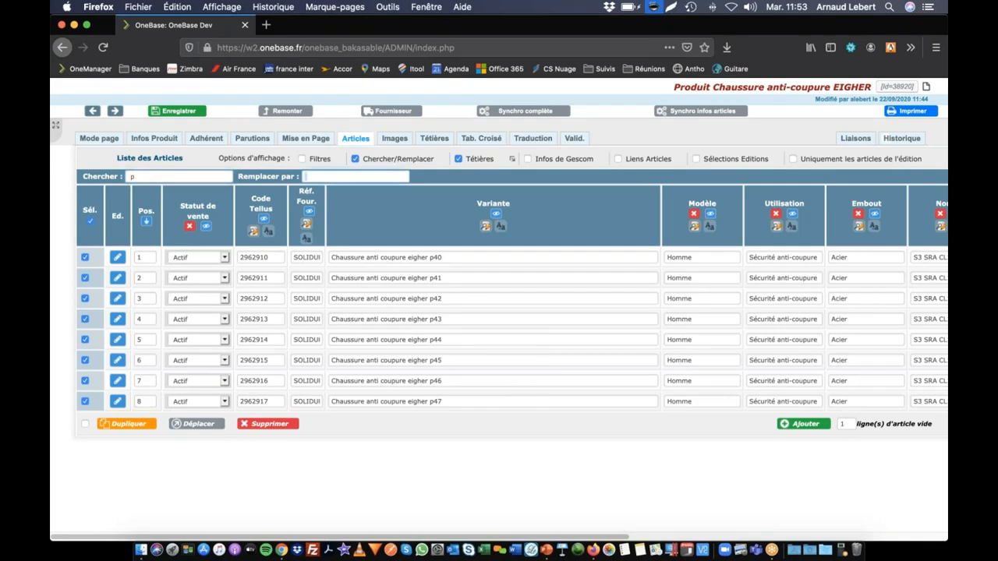
pyautogui.click(486, 226)
pyautogui.click(569, 278)
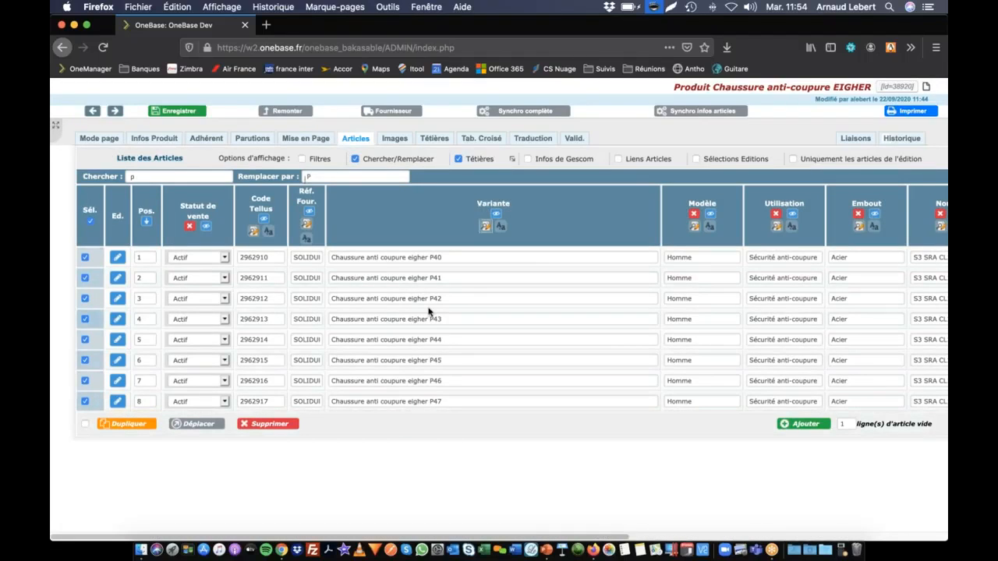
# Save the modified articles and look over the columns of the article table.
pyautogui.click(396, 257)
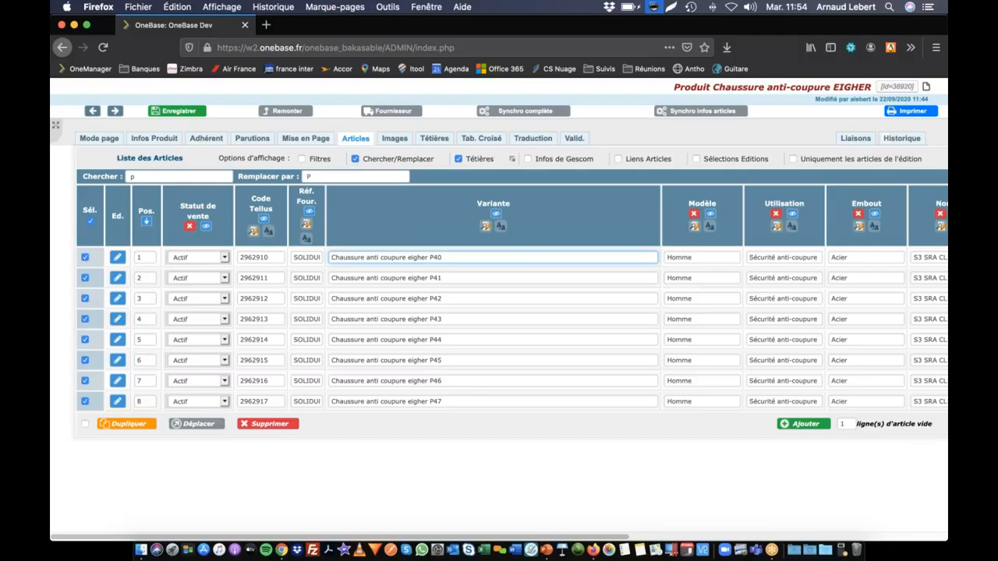
pyautogui.click(177, 112)
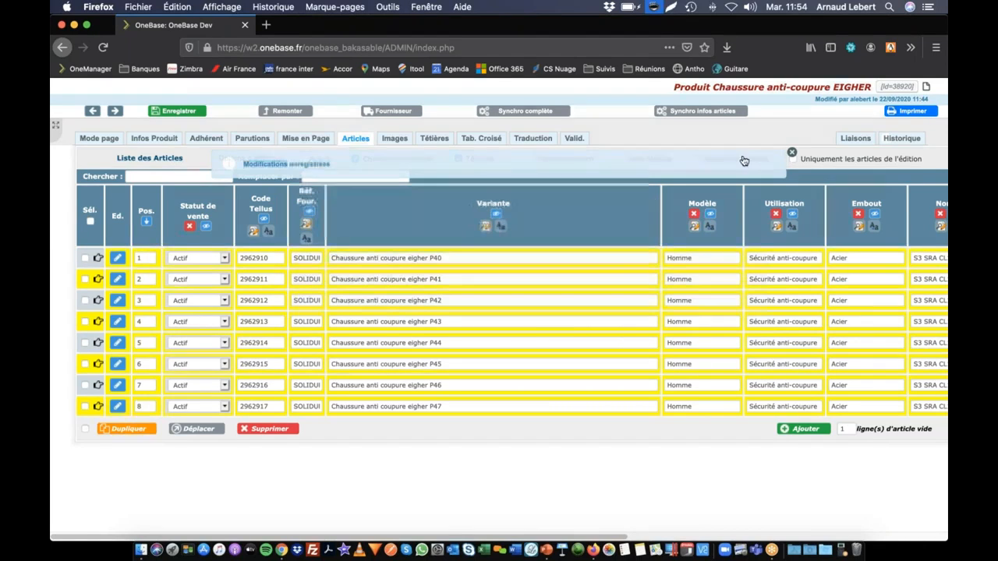
pyautogui.hscroll(10, 555, 232)
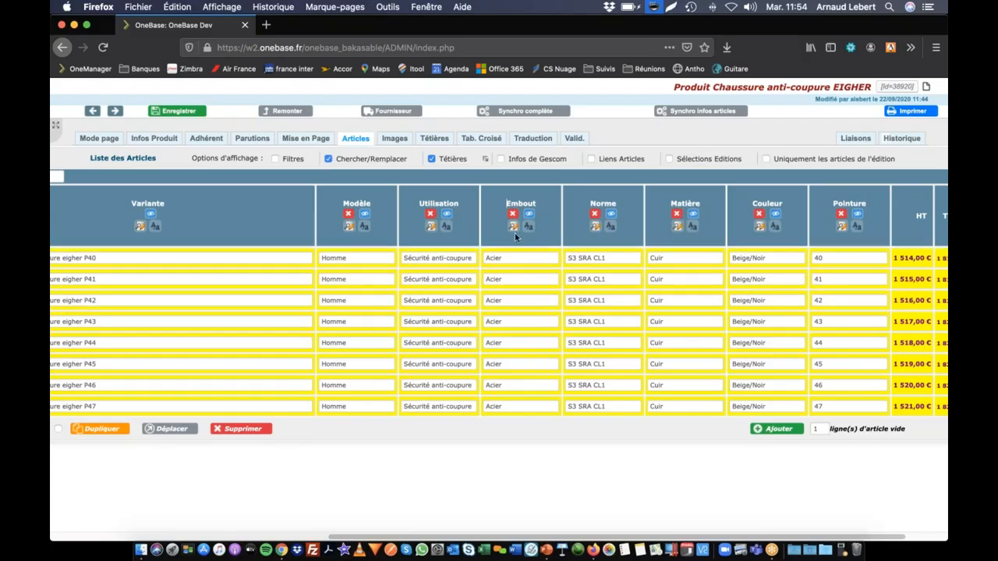
pyautogui.hscroll(-10, 426, 337)
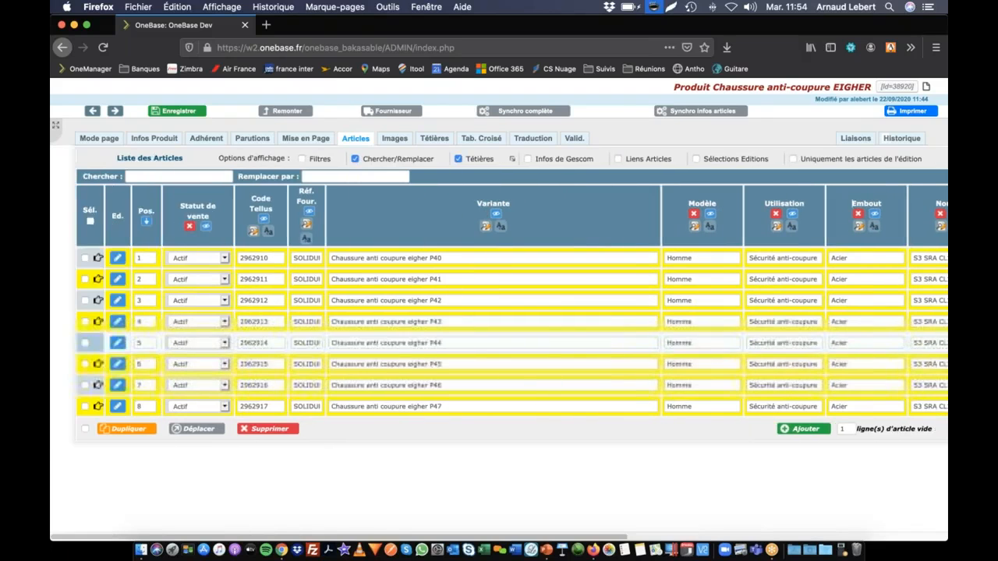
# Review the product's page view and its list of column headers, including which ones are masked.
pyautogui.click(94, 139)
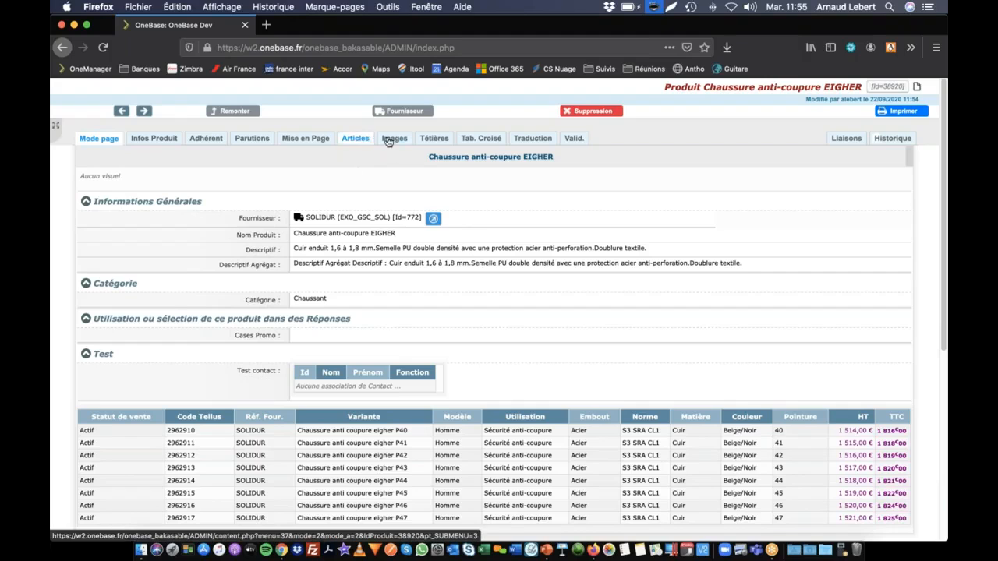
pyautogui.click(355, 140)
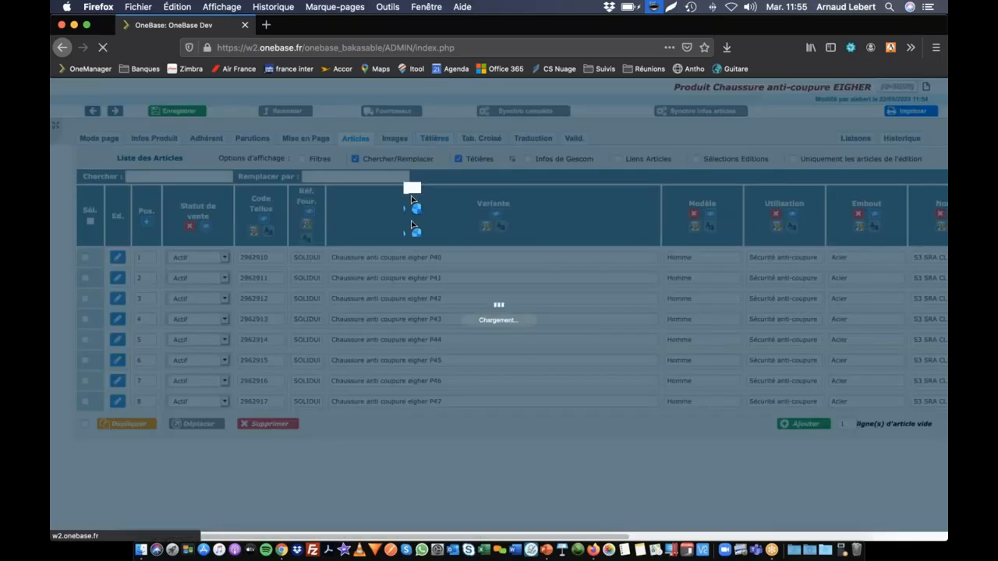
pyautogui.click(431, 138)
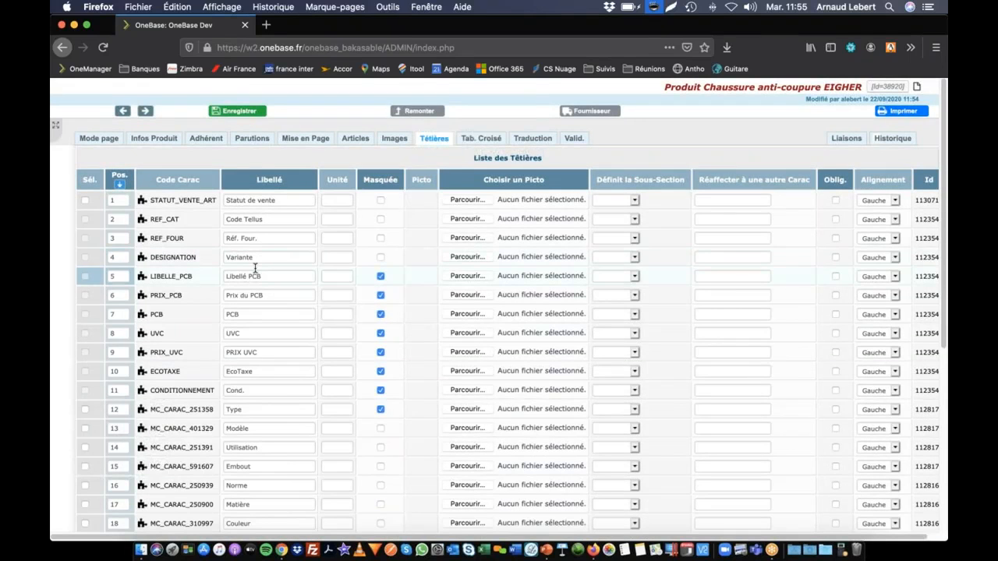
# Hide the Embout, Norme, Matière and Utilisation columns from the product's article table.
pyautogui.click(347, 139)
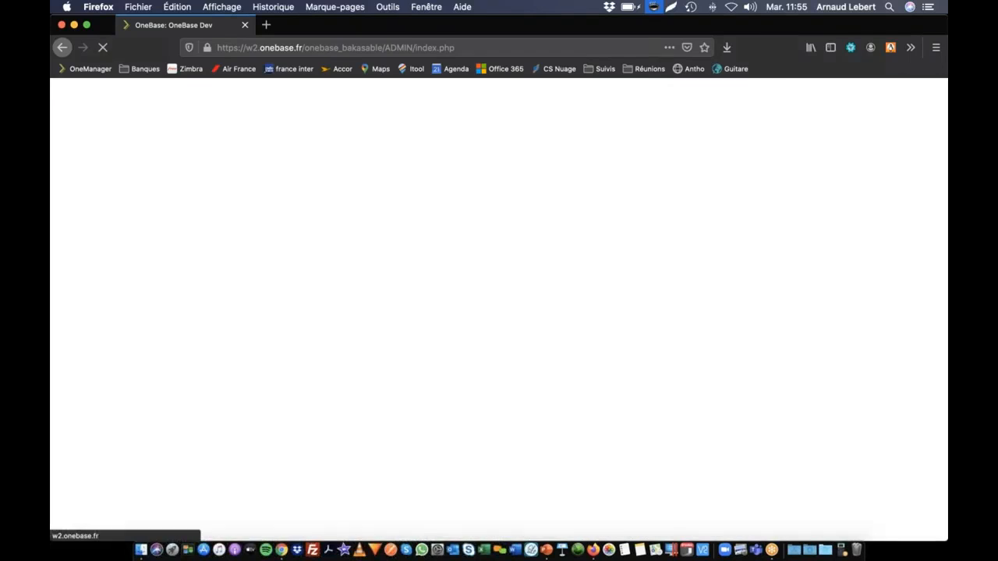
pyautogui.hscroll(5, 707, 247)
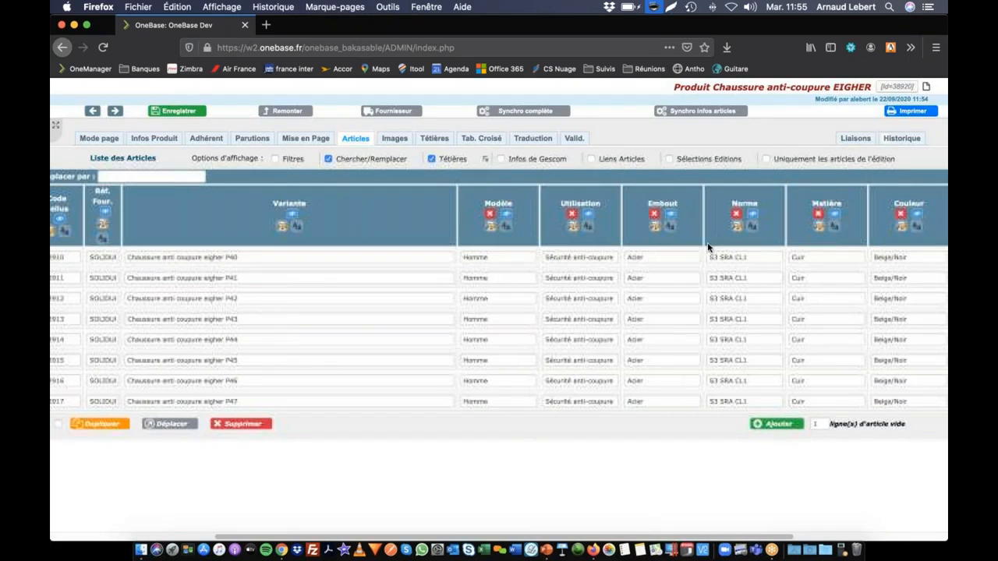
pyautogui.click(671, 216)
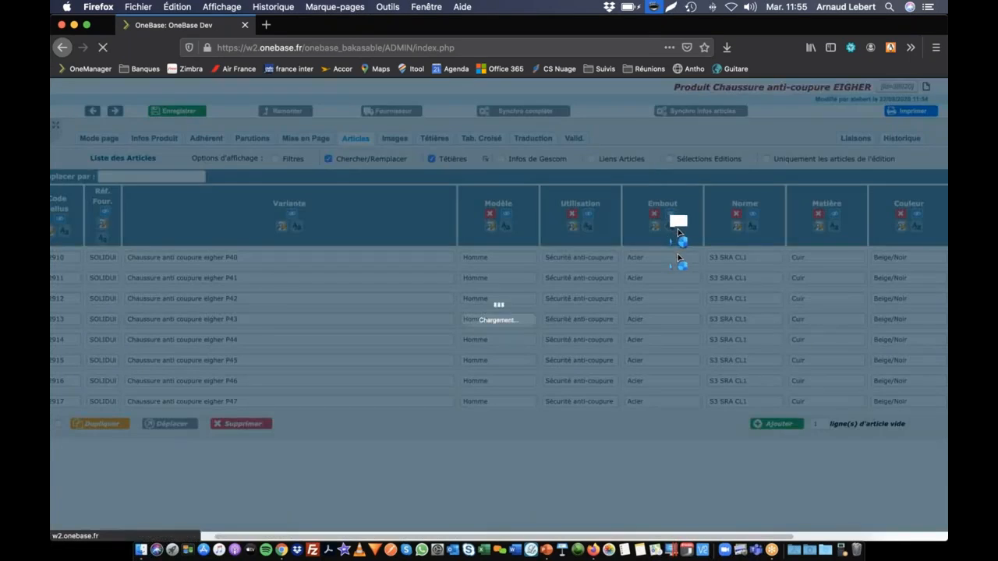
pyautogui.hscroll(5, 705, 231)
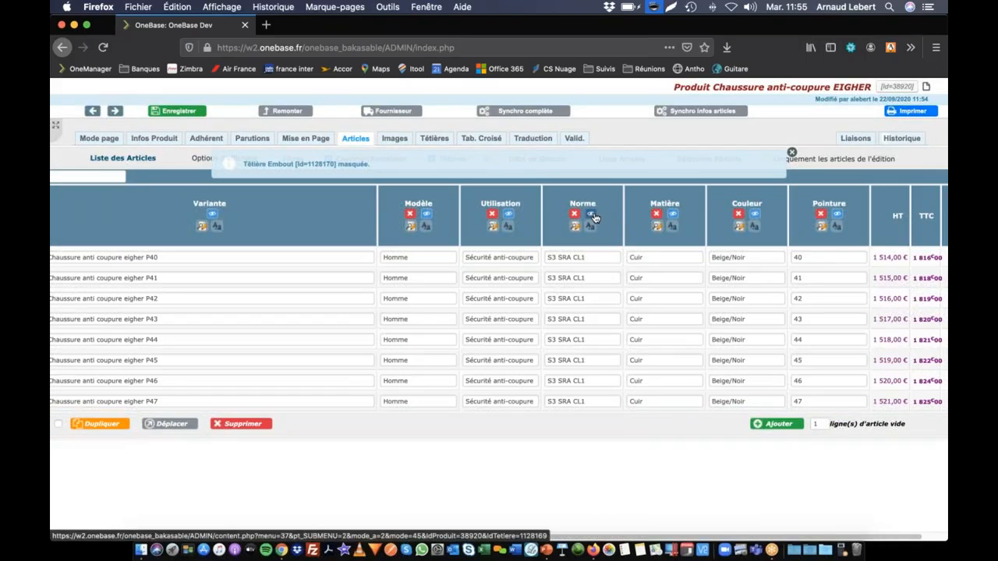
pyautogui.click(591, 217)
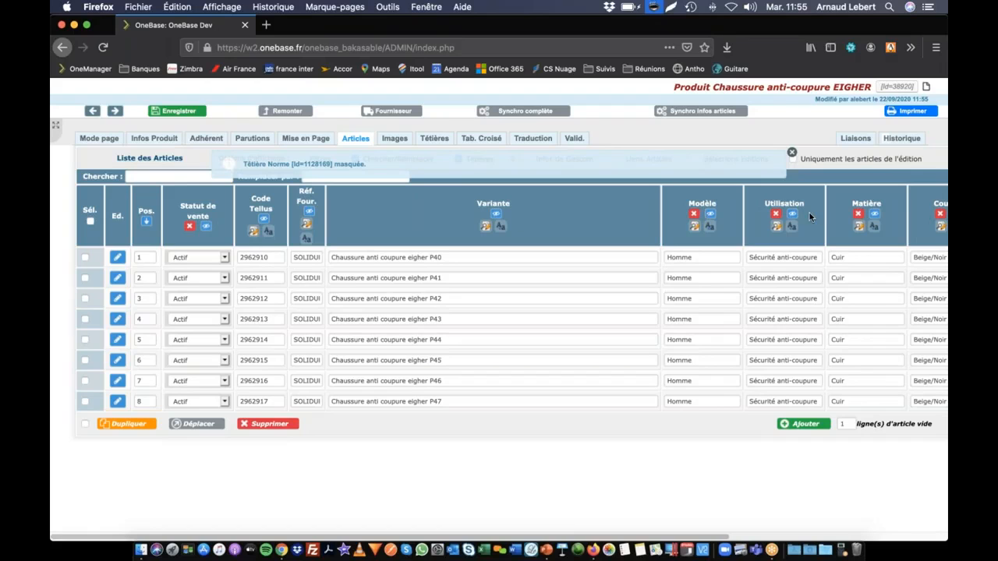
pyautogui.click(875, 215)
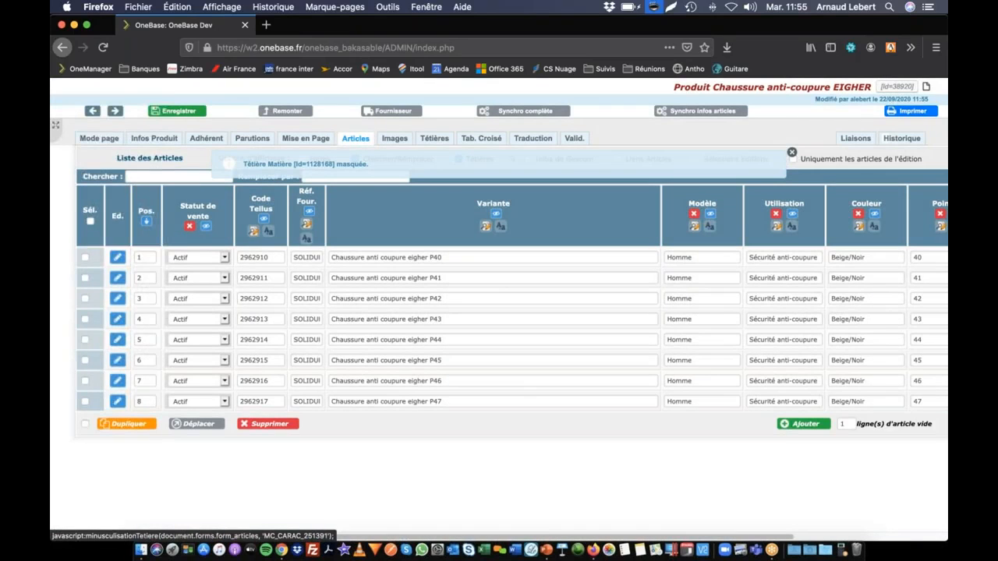
pyautogui.click(758, 237)
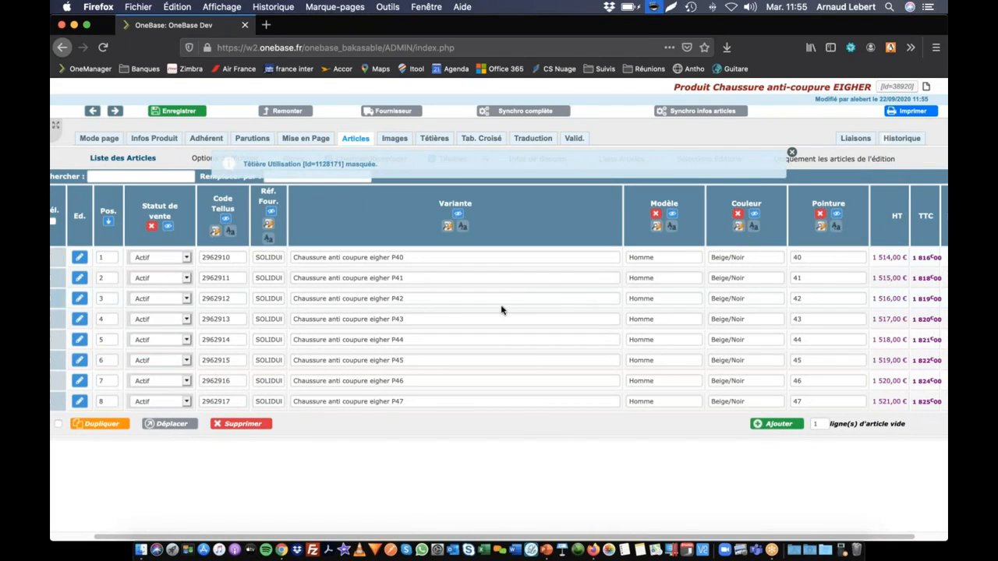
# Check which columns the article table shows in the product's page view.
pyautogui.click(99, 139)
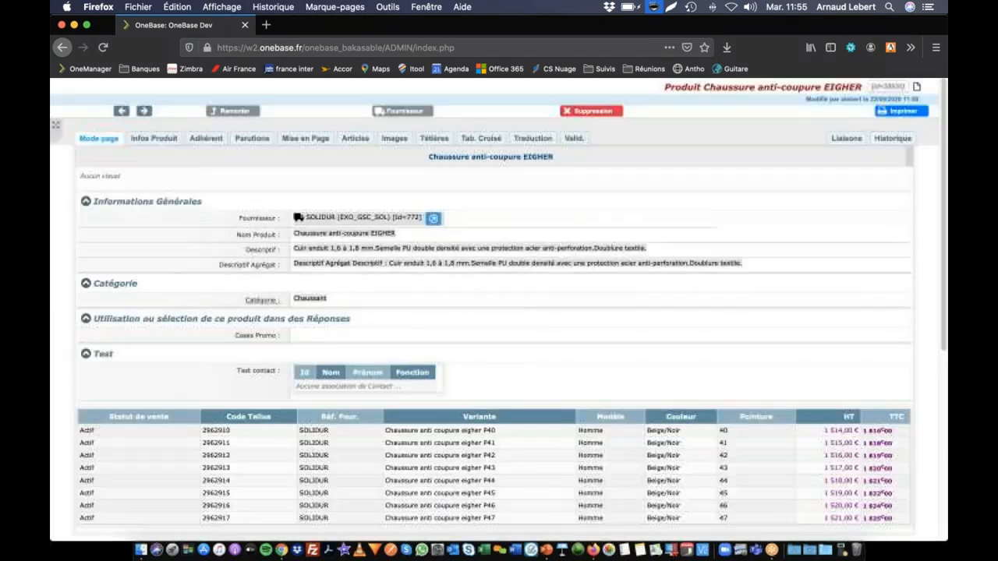
pyautogui.scroll(-3, 451, 515)
pyautogui.scroll(-2, 345, 322)
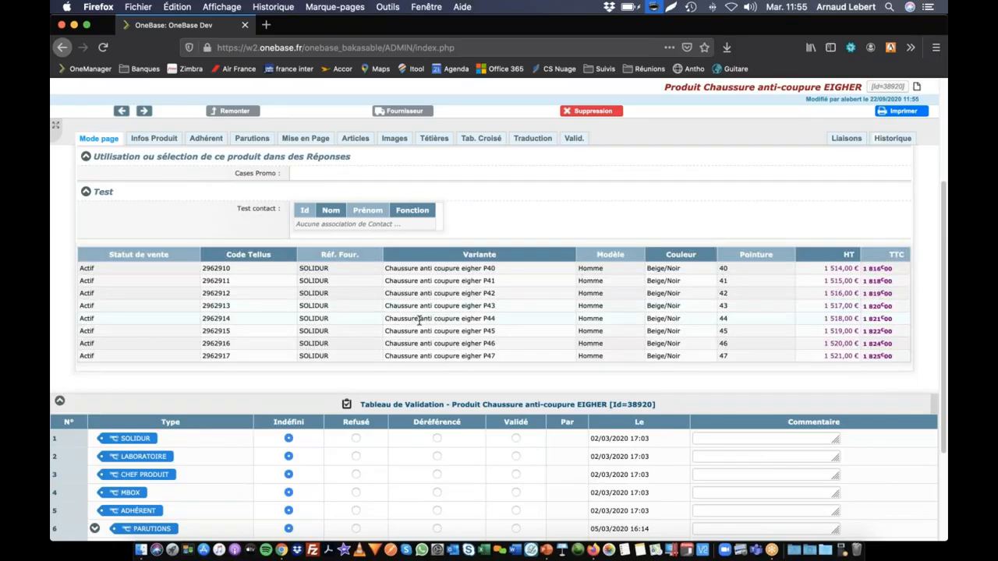
pyautogui.scroll(5, 363, 328)
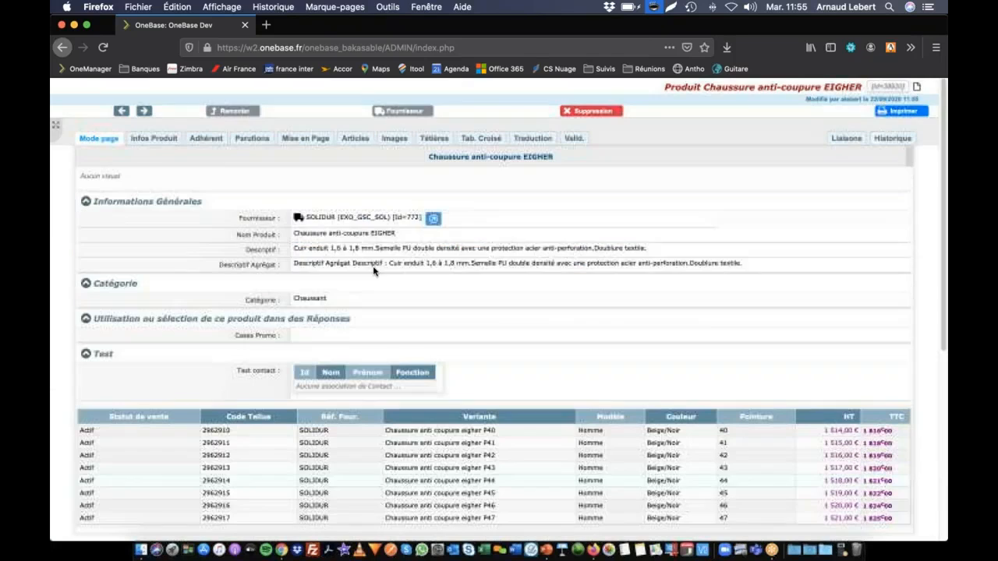
# Unmask the Embout header in the product's header list, save the change and return to the article table.
pyautogui.click(433, 141)
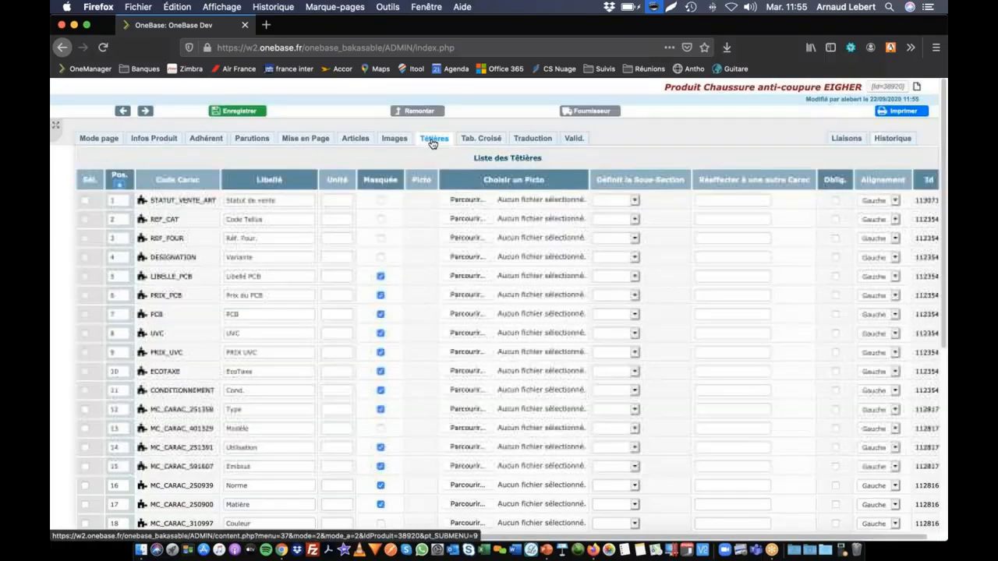
pyautogui.scroll(-4, 90, 452)
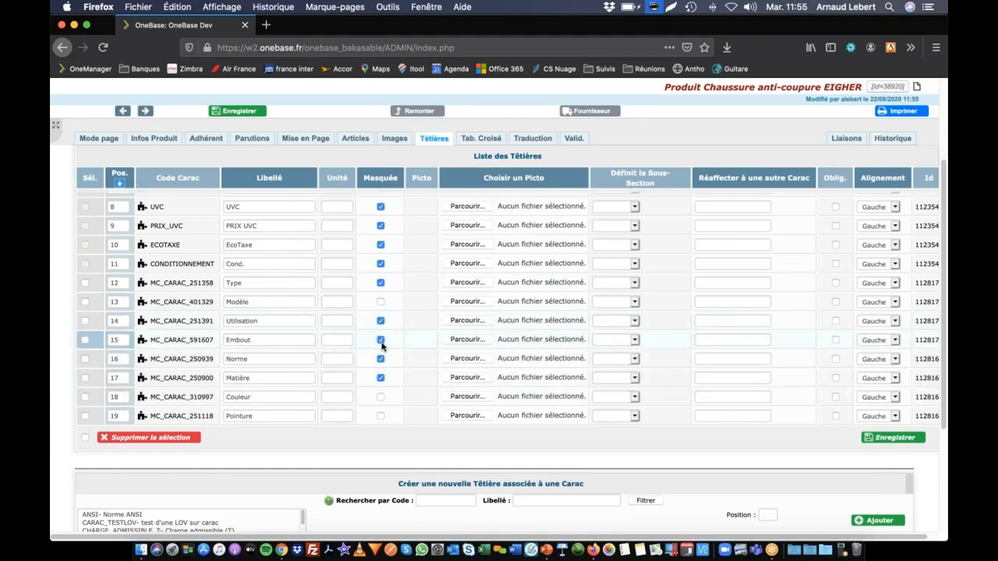
pyautogui.scroll(-4, 383, 267)
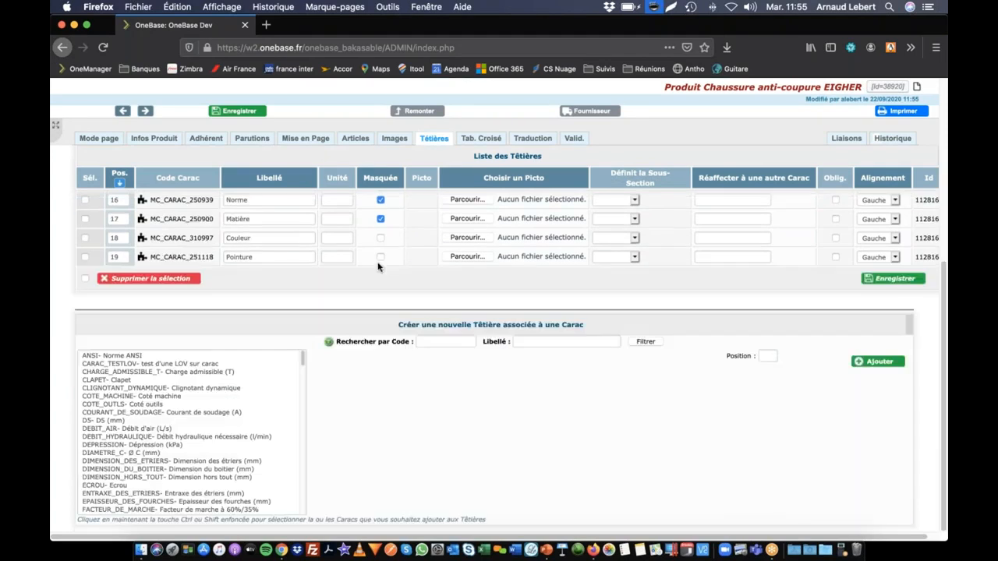
pyautogui.scroll(3, 361, 284)
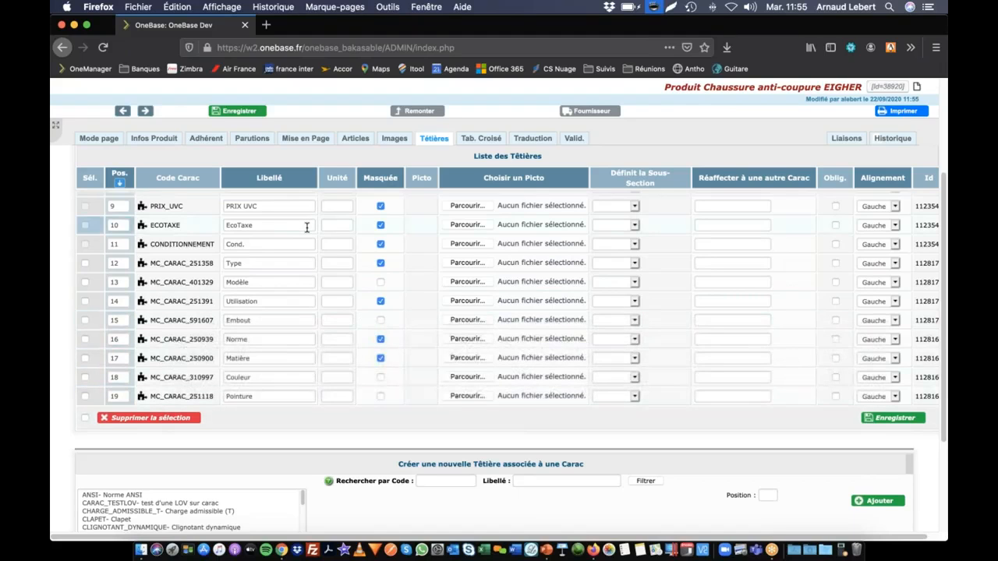
pyautogui.click(243, 111)
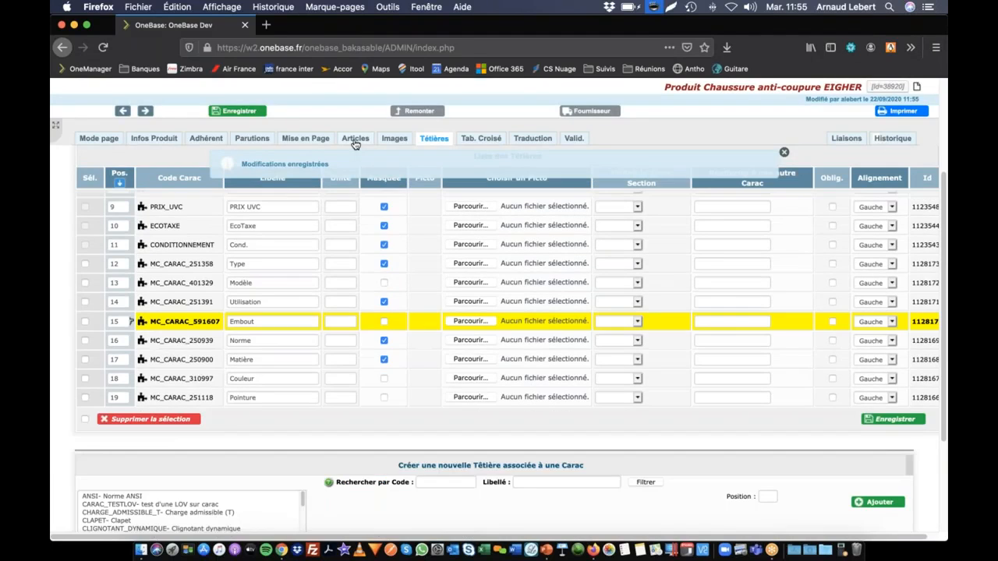
pyautogui.click(355, 139)
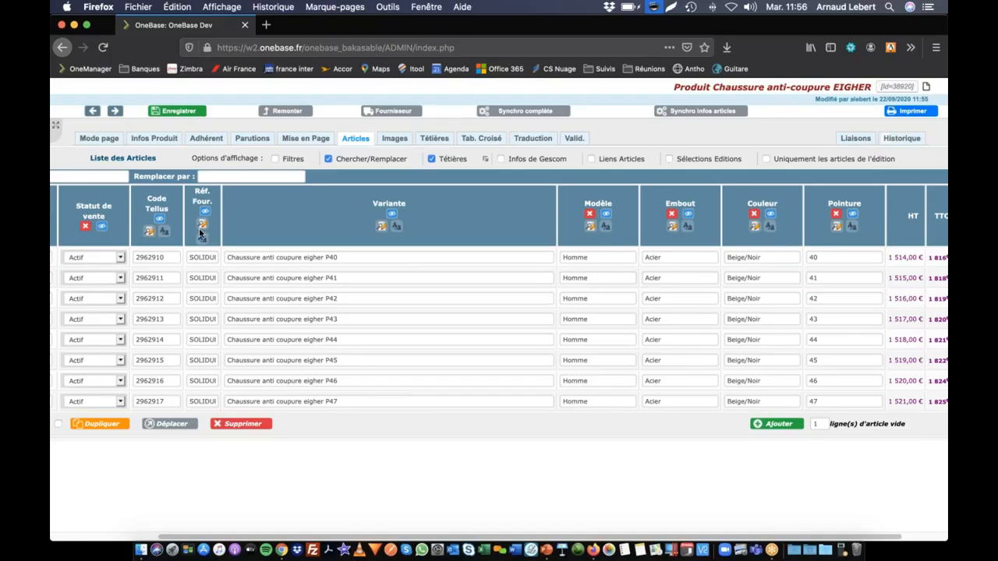
pyautogui.hscroll(-5, 217, 229)
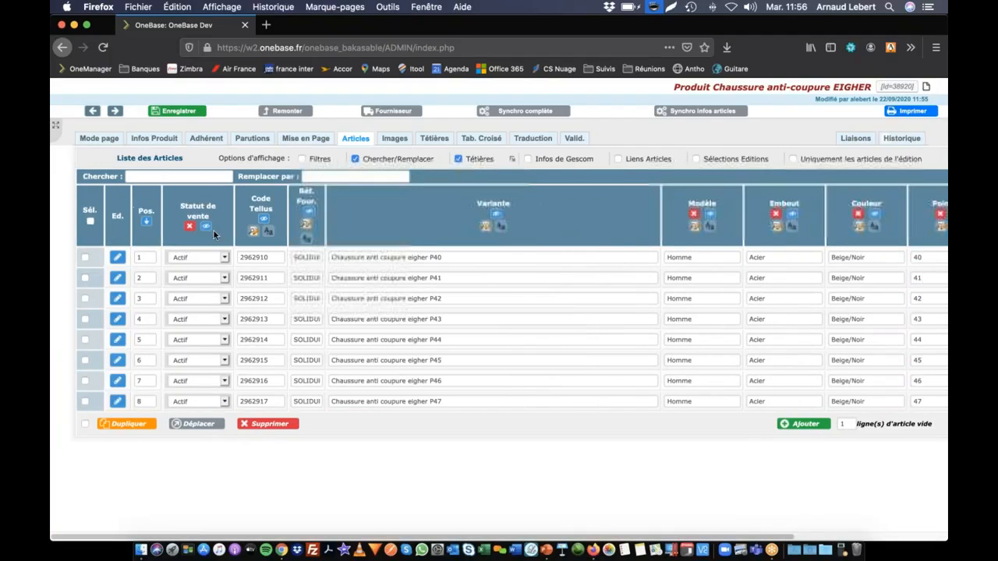
# Set the first article's sales status to Inactif and propagate it to all the articles.
pyautogui.click(365, 280)
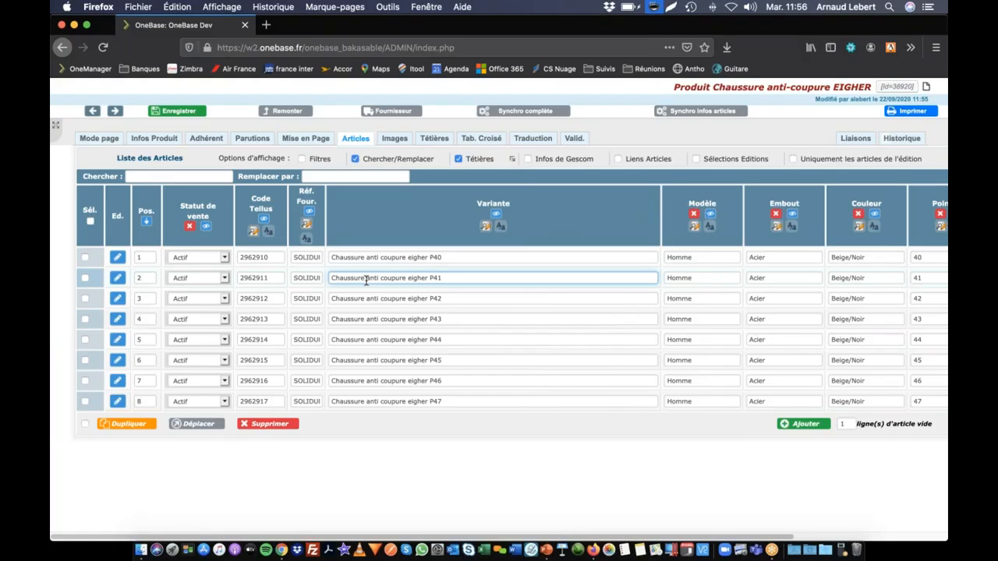
pyautogui.click(197, 261)
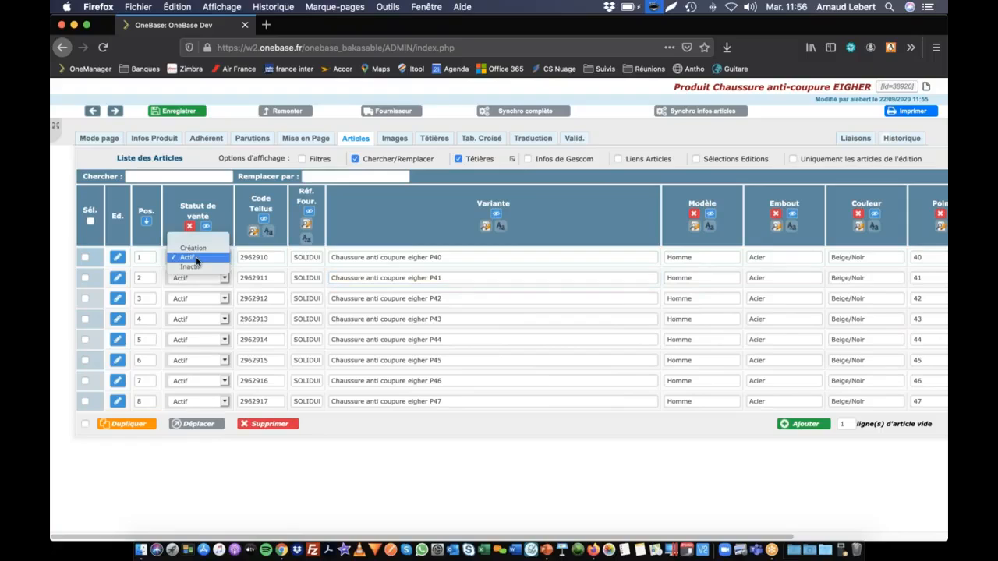
pyautogui.click(194, 270)
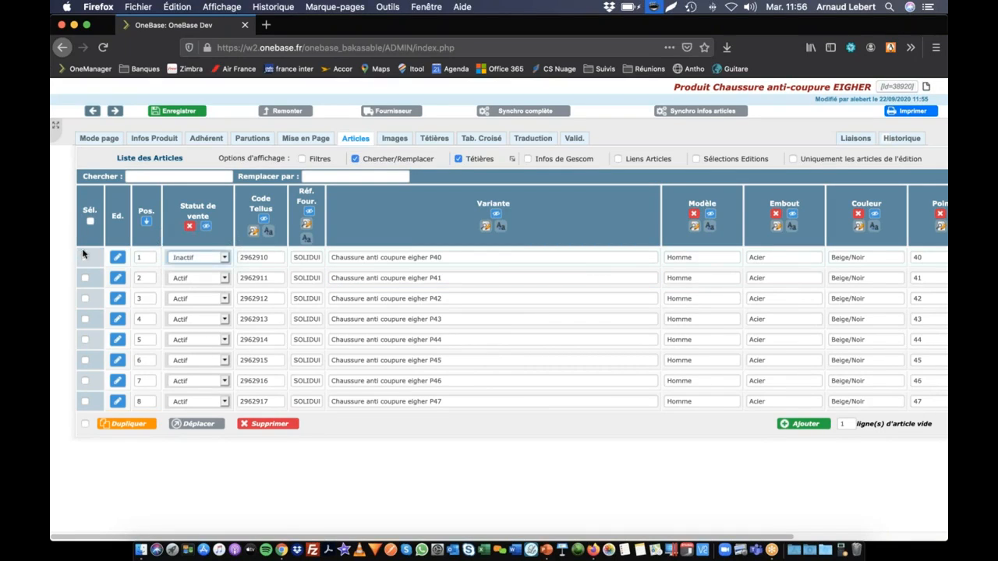
pyautogui.click(90, 221)
pyautogui.click(205, 260)
pyautogui.click(206, 261)
pyautogui.doubleClick(230, 260)
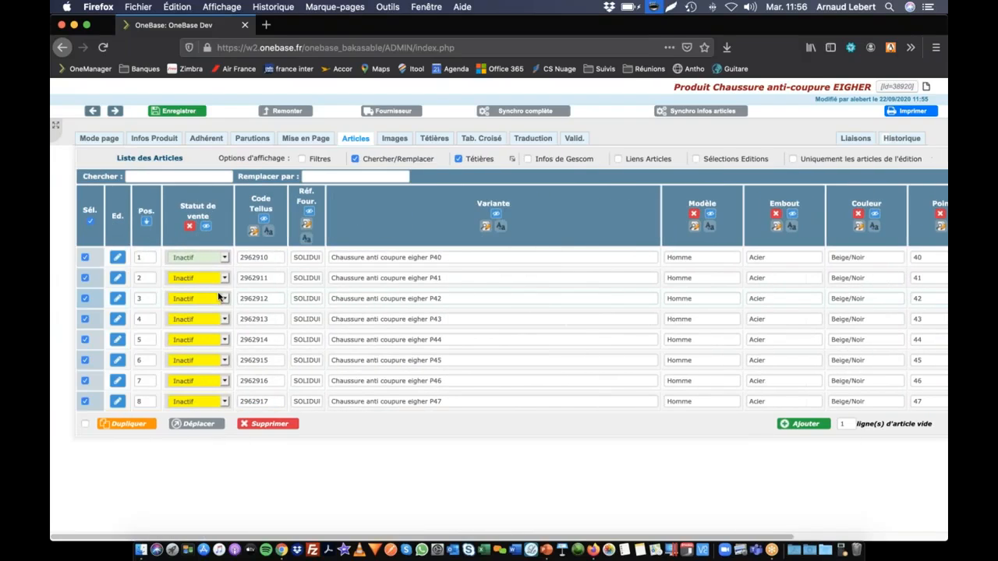
# Propagate the sales status Actif from the first article to all the selected articles, and clear the selection.
pyautogui.click(222, 259)
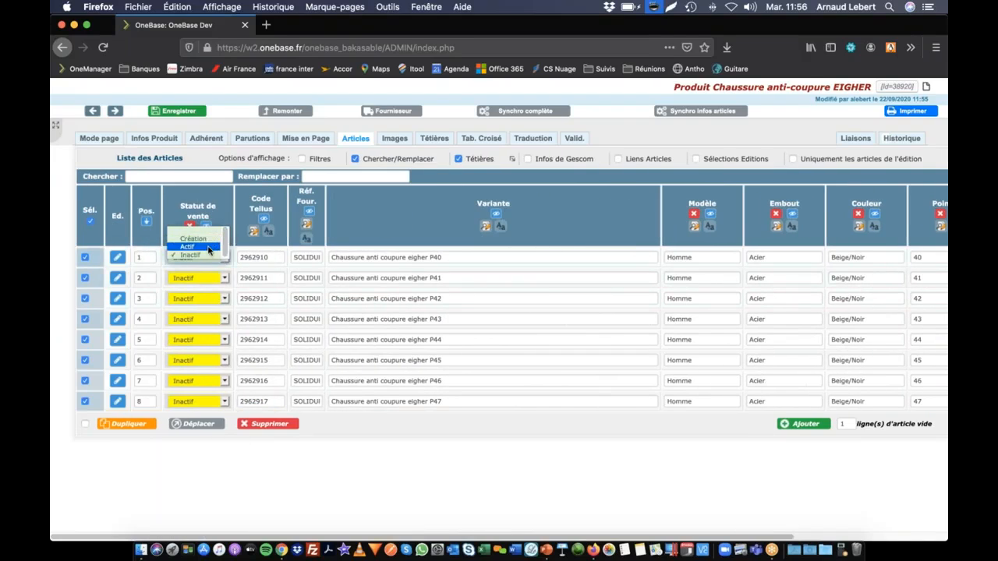
pyautogui.click(210, 244)
pyautogui.click(227, 259)
pyautogui.click(228, 260)
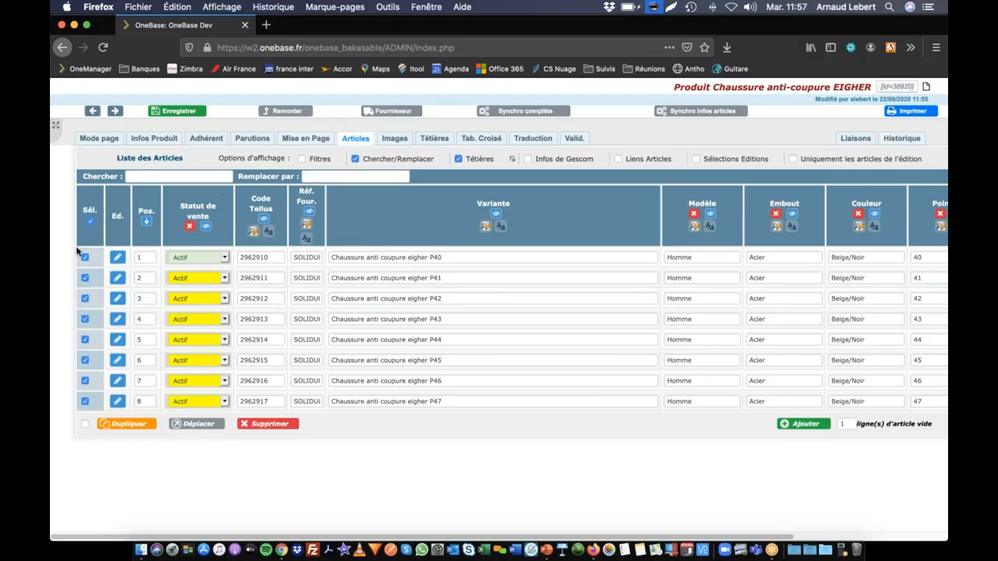
pyautogui.click(89, 221)
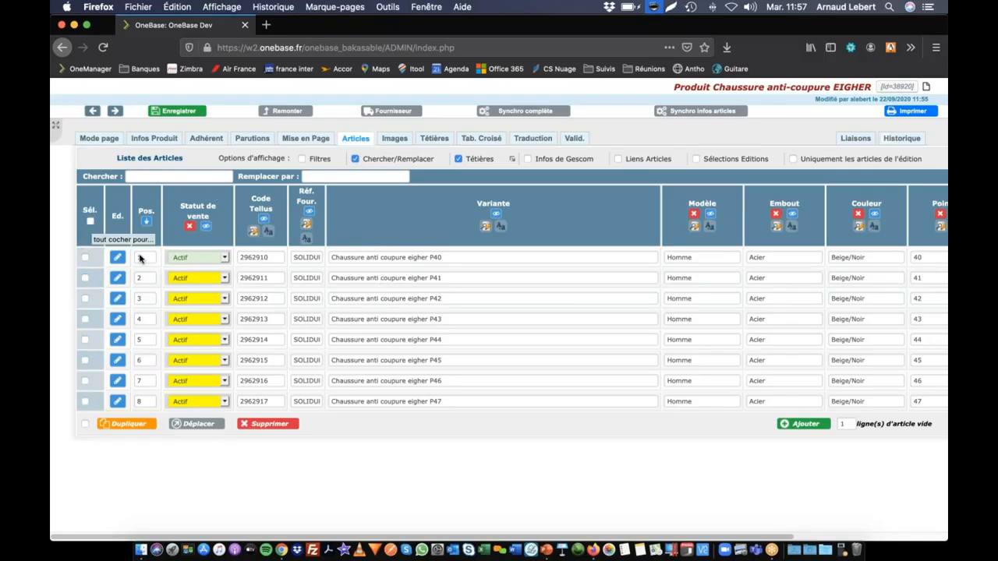
pyautogui.hscroll(5, 264, 311)
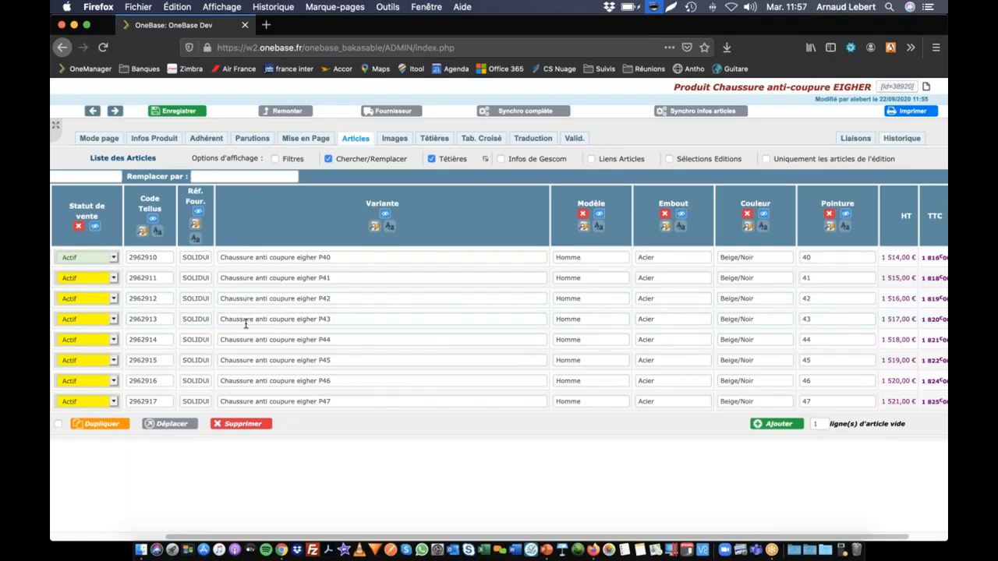
# Add three empty article rows at the end of the article table.
pyautogui.hscroll(-5, 247, 323)
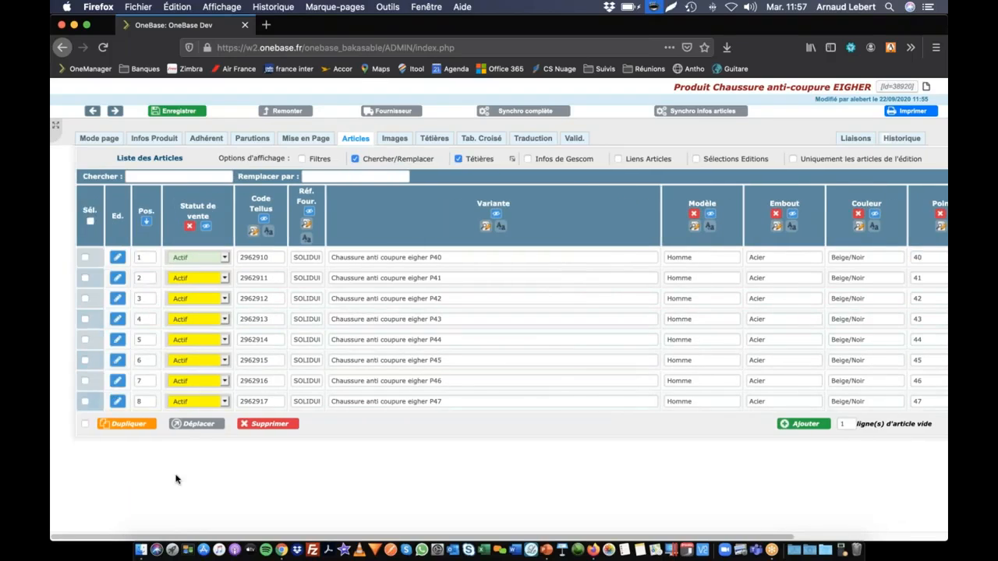
pyautogui.click(845, 424)
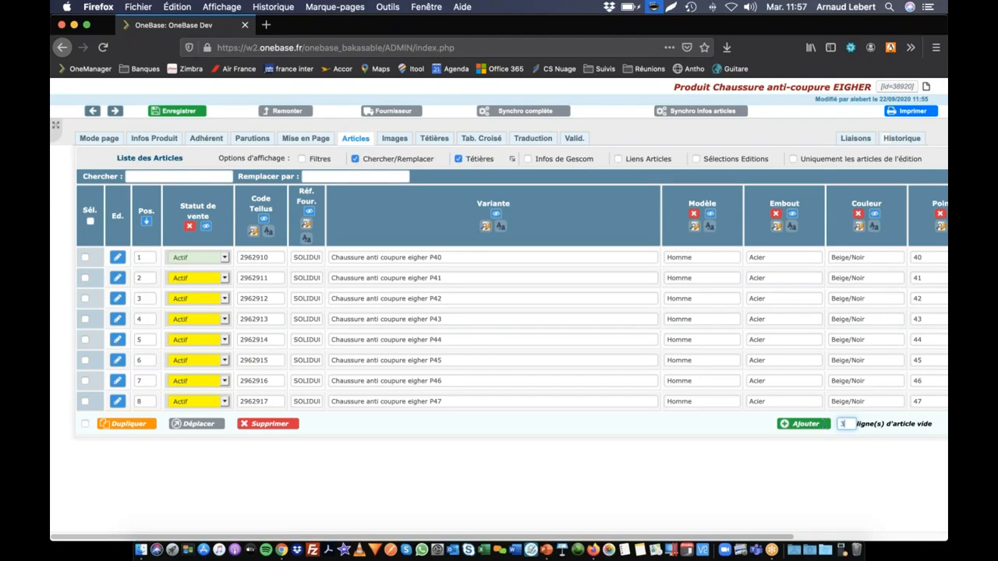
pyautogui.click(803, 424)
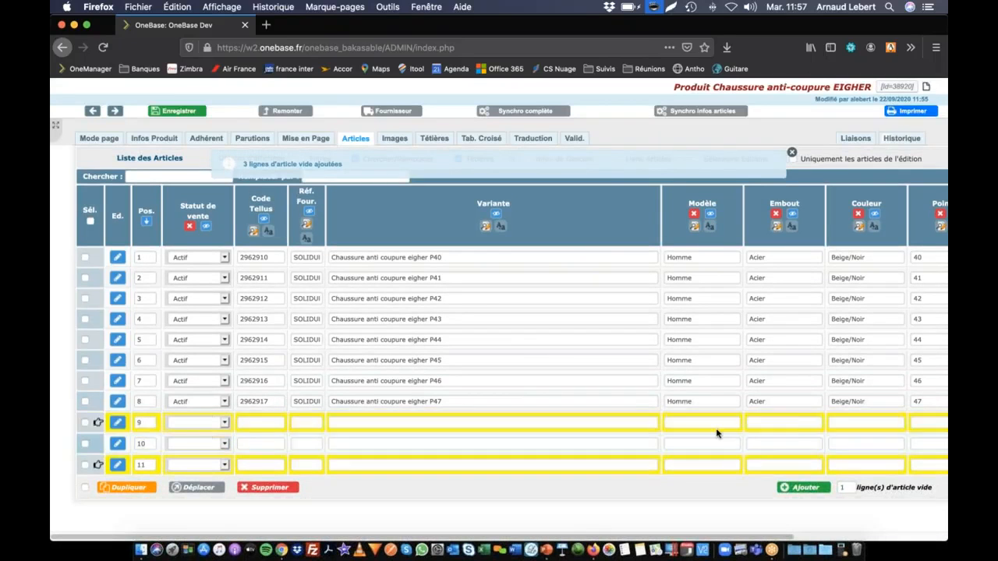
# Enter the Pointure values 48, 49 and 50 in the three empty articles and save the changes.
pyautogui.click(917, 424)
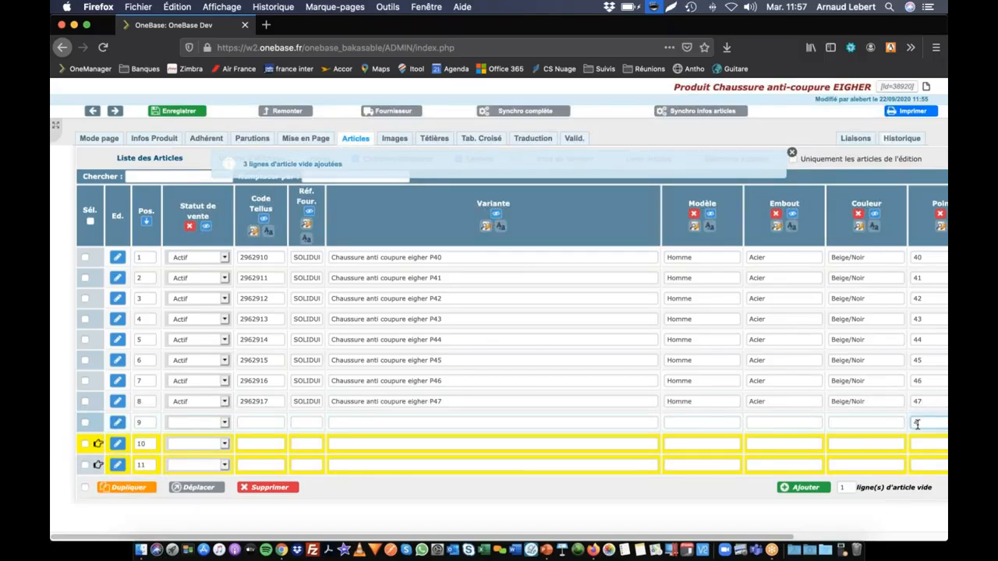
pyautogui.write('49')
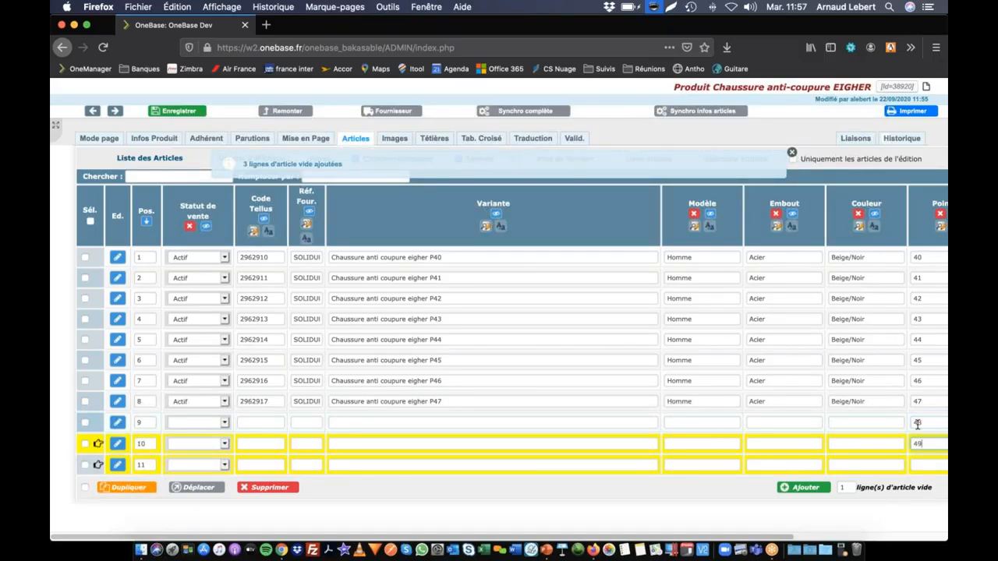
pyautogui.press('Return')
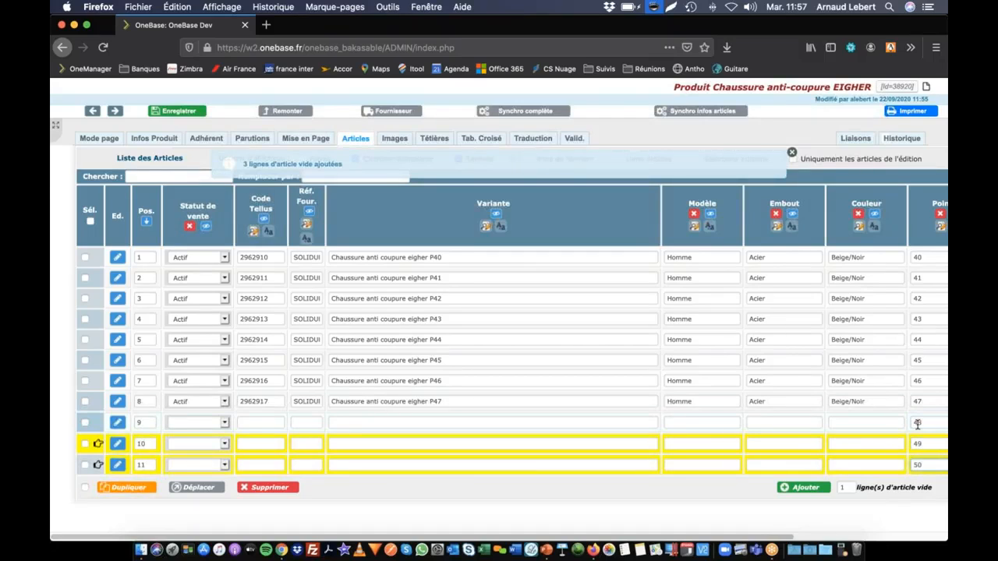
pyautogui.press('super+s')
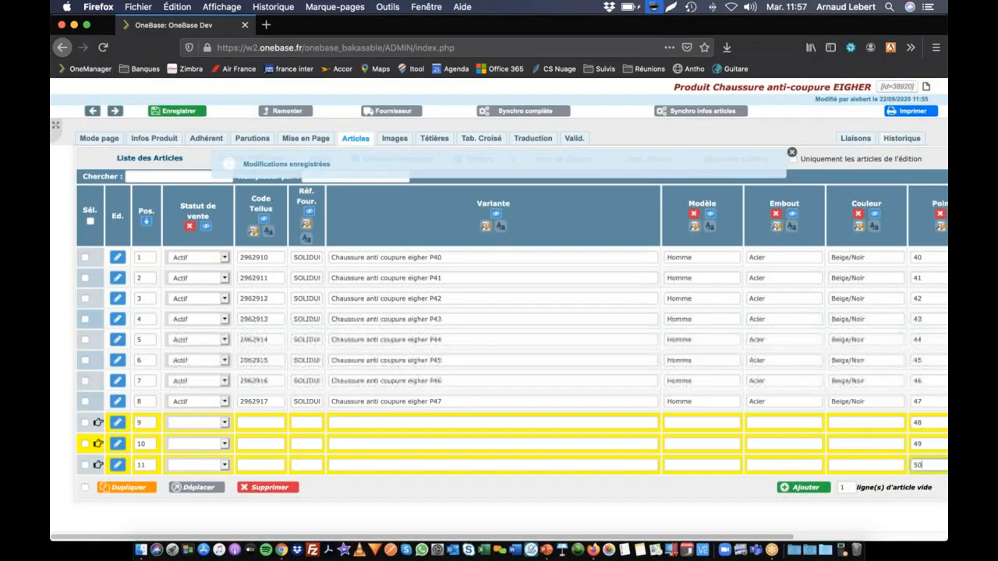
# Select all the articles in the table and duplicate them.
pyautogui.hscroll(4, 675, 459)
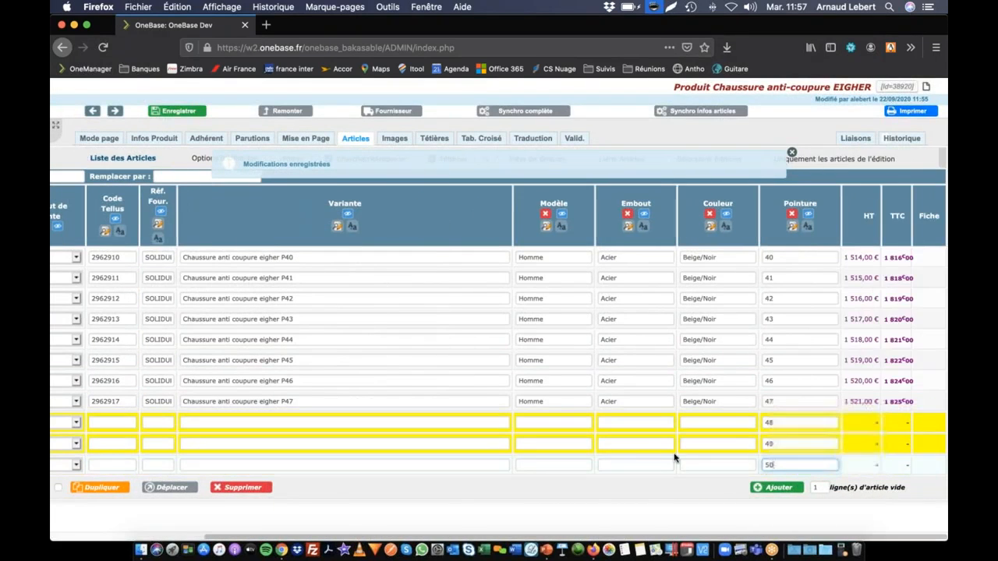
pyautogui.hscroll(-4, 675, 458)
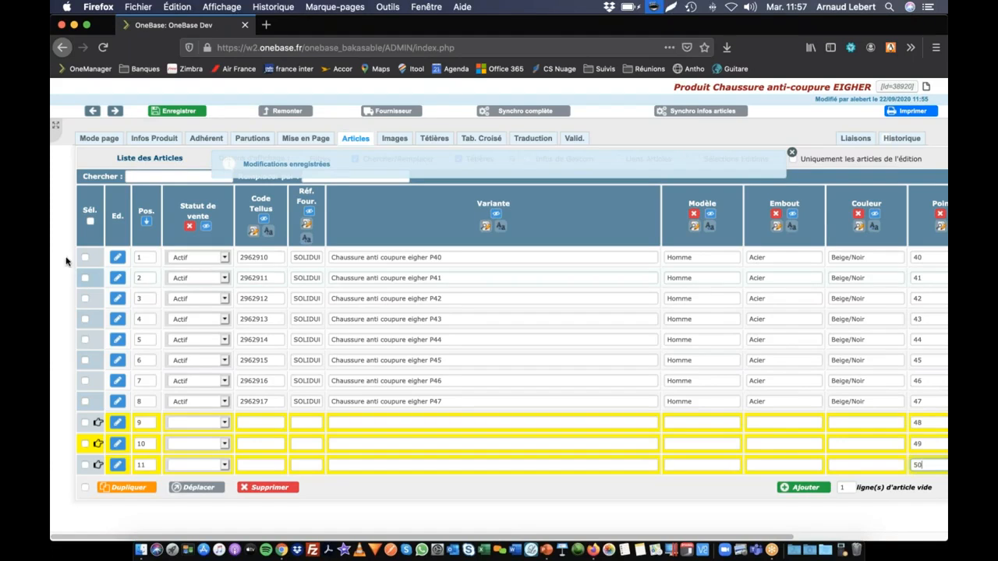
pyautogui.hscroll(3, 780, 273)
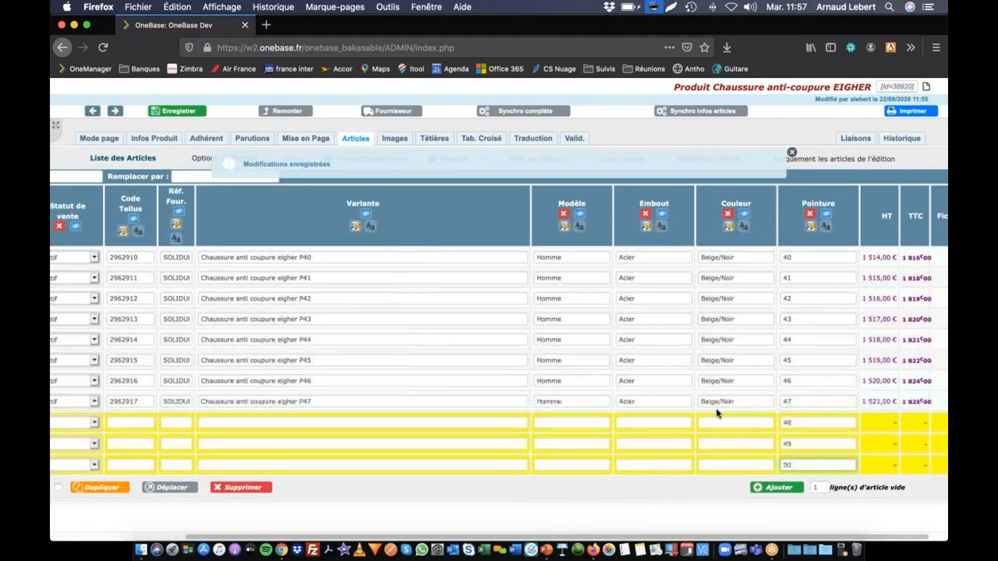
pyautogui.hscroll(-3, 86, 226)
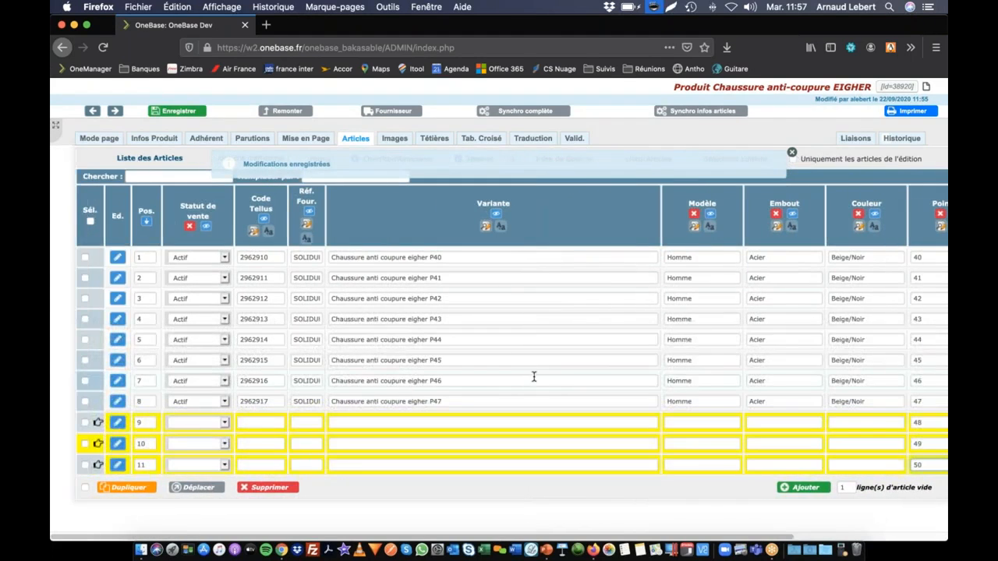
pyautogui.click(88, 220)
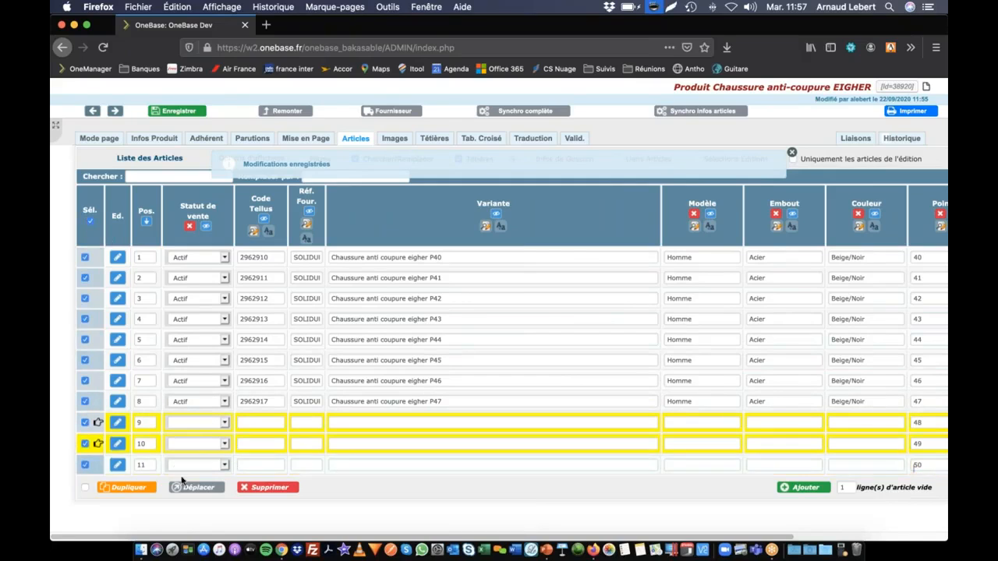
pyautogui.click(133, 490)
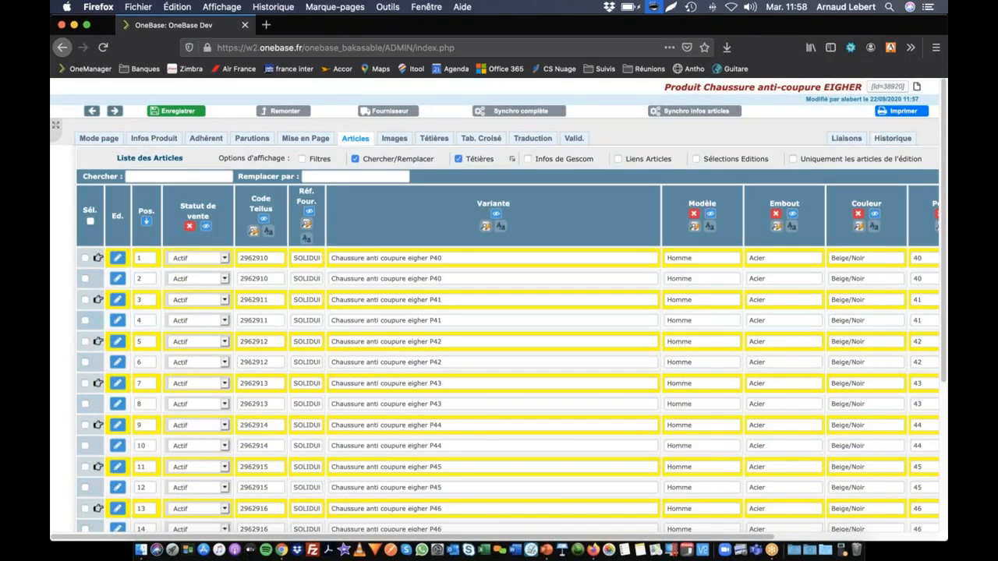
# Set the Couleur of the duplicated P40 article at position 2 to Bleu/Vert.
pyautogui.hscroll(4, 658, 288)
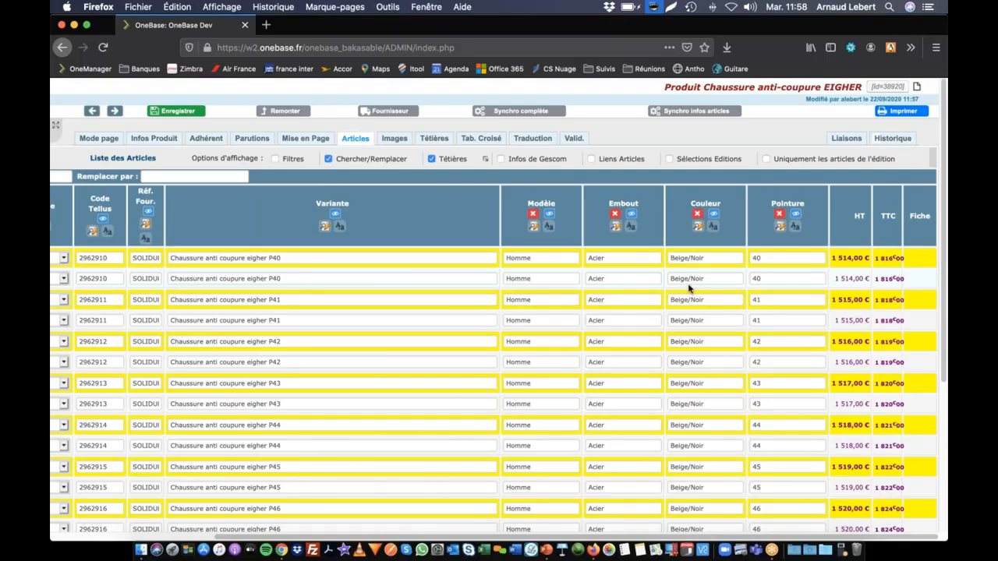
pyautogui.moveTo(722, 279); pyautogui.dragTo(640, 270)
pyautogui.write('Bleu/Vert')
# Select the duplicated articles at even positions from 2 to 16 and propagate the Couleur Bleu/Vert from position 2 to them.
pyautogui.hscroll(-4, 83, 305)
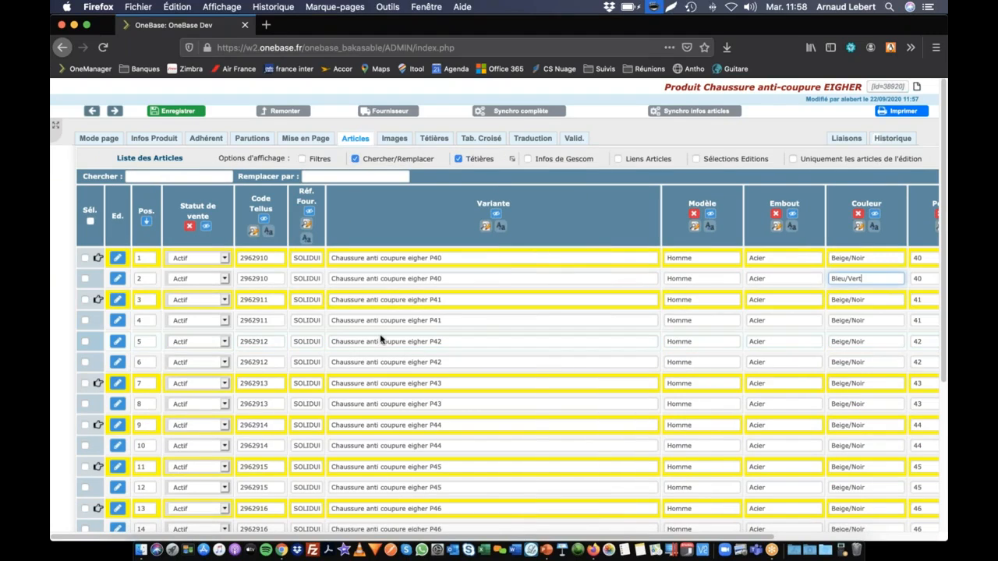
pyautogui.click(85, 341)
pyautogui.click(85, 300)
pyautogui.click(85, 279)
pyautogui.click(84, 341)
pyautogui.click(85, 323)
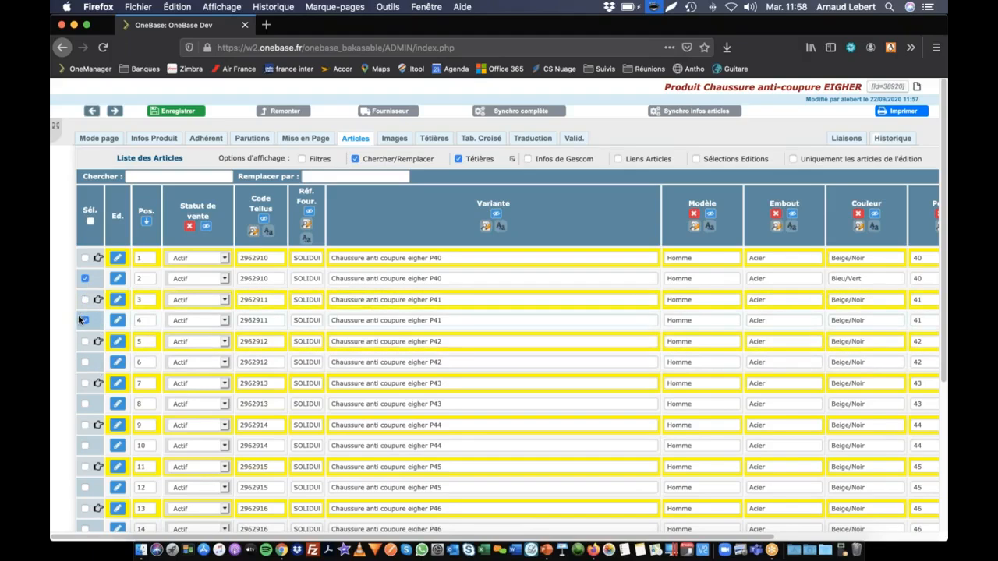
pyautogui.hscroll(5, 117, 320)
pyautogui.hscroll(-5, 157, 314)
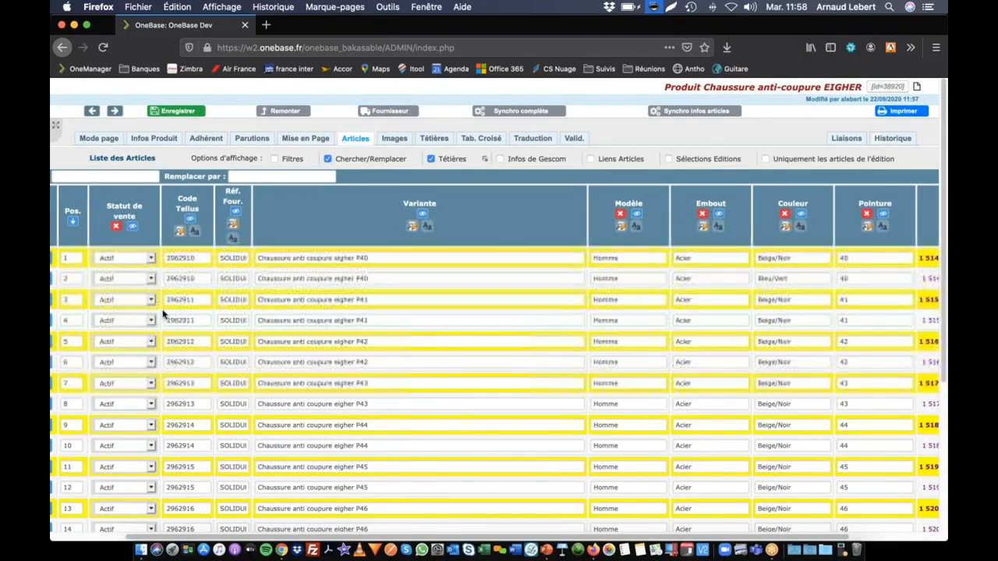
pyautogui.click(85, 362)
pyautogui.click(85, 404)
pyautogui.click(85, 445)
pyautogui.click(85, 488)
pyautogui.scroll(-2, 85, 508)
pyautogui.scroll(-2, 84, 454)
pyautogui.click(85, 425)
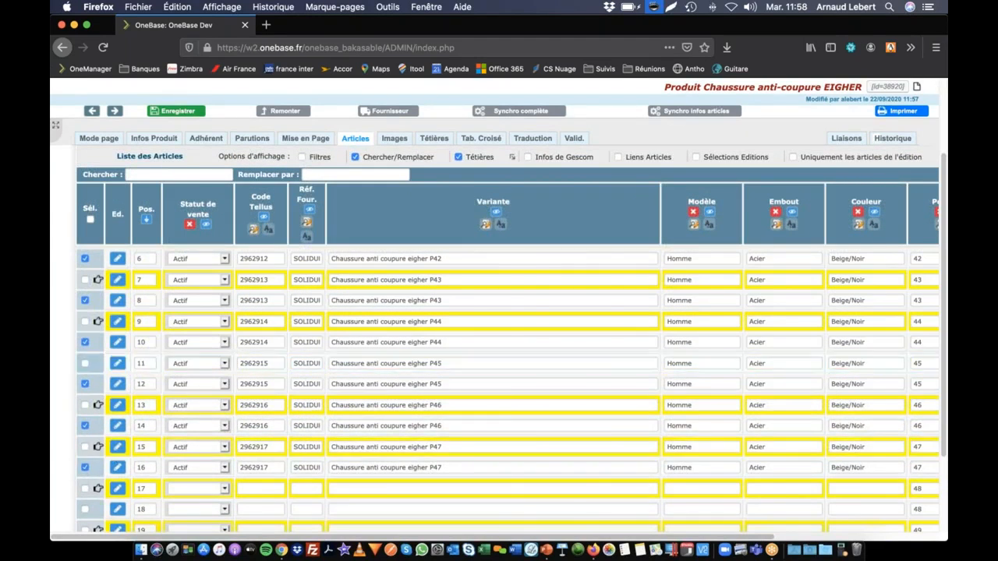
pyautogui.hscroll(5, 468, 351)
pyautogui.scroll(3, 624, 355)
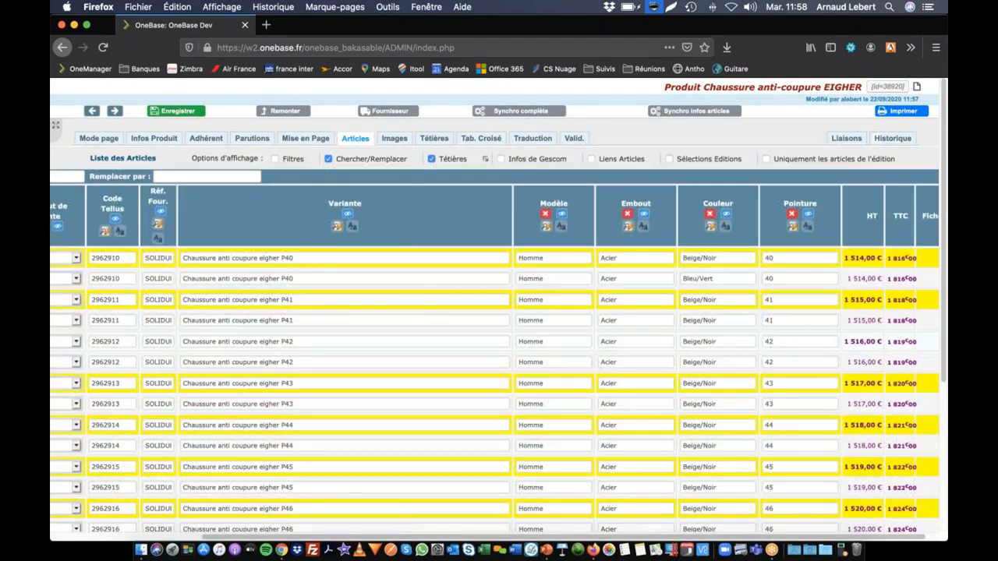
pyautogui.doubleClick(715, 279)
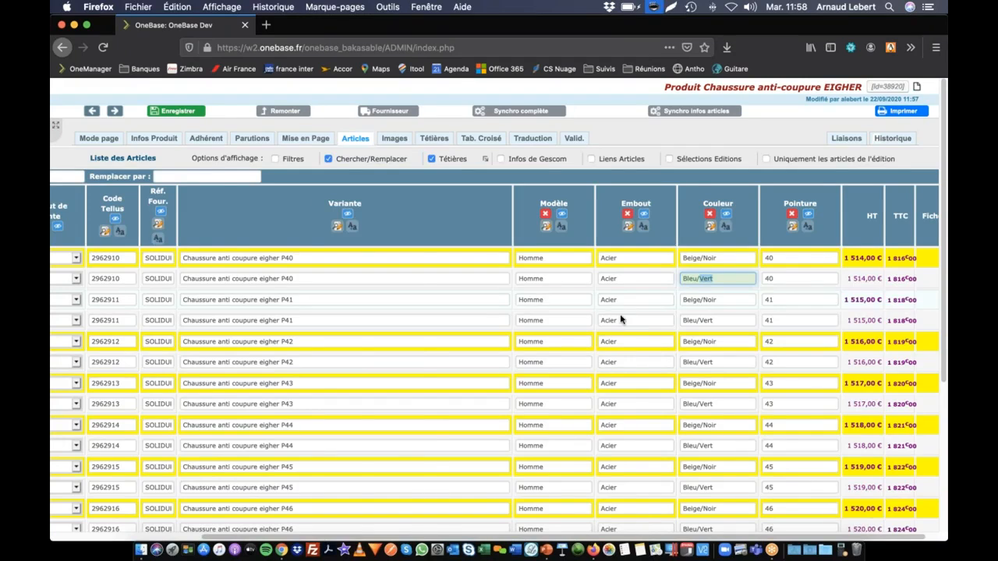
# Open the article sorting settings without saving the pending changes and choose Couleur as the first sort criterion.
pyautogui.hscroll(-5, 621, 320)
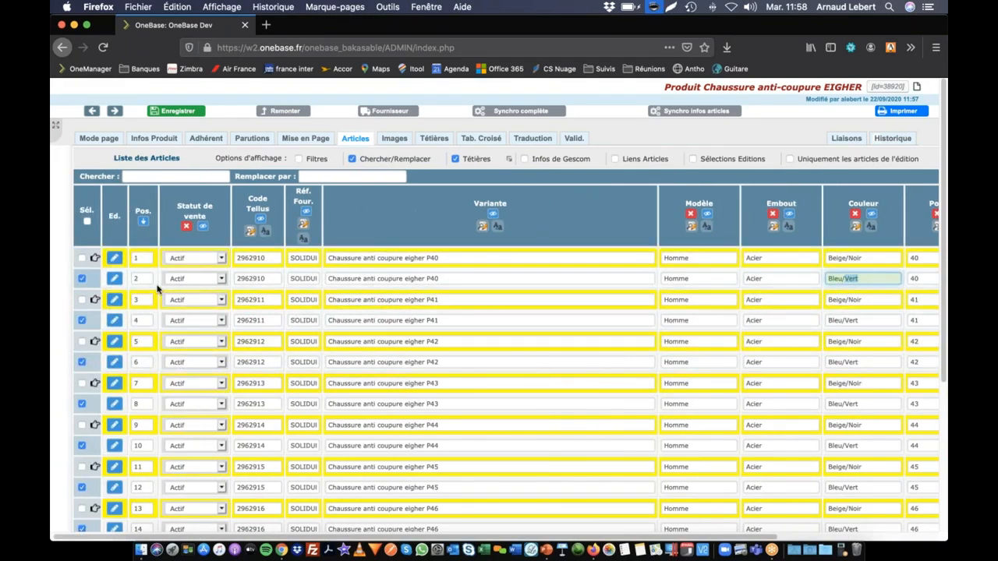
pyautogui.click(143, 225)
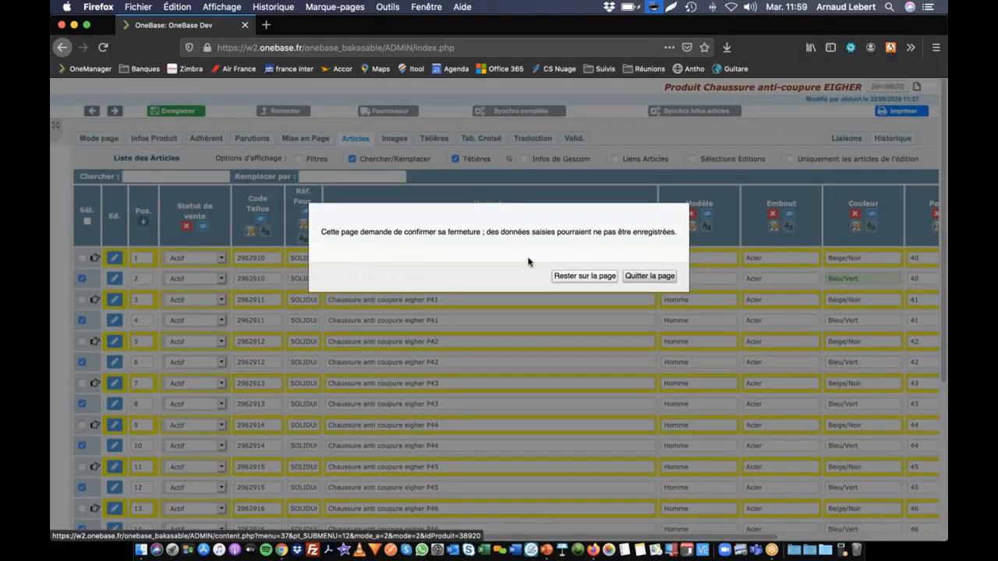
pyautogui.click(641, 277)
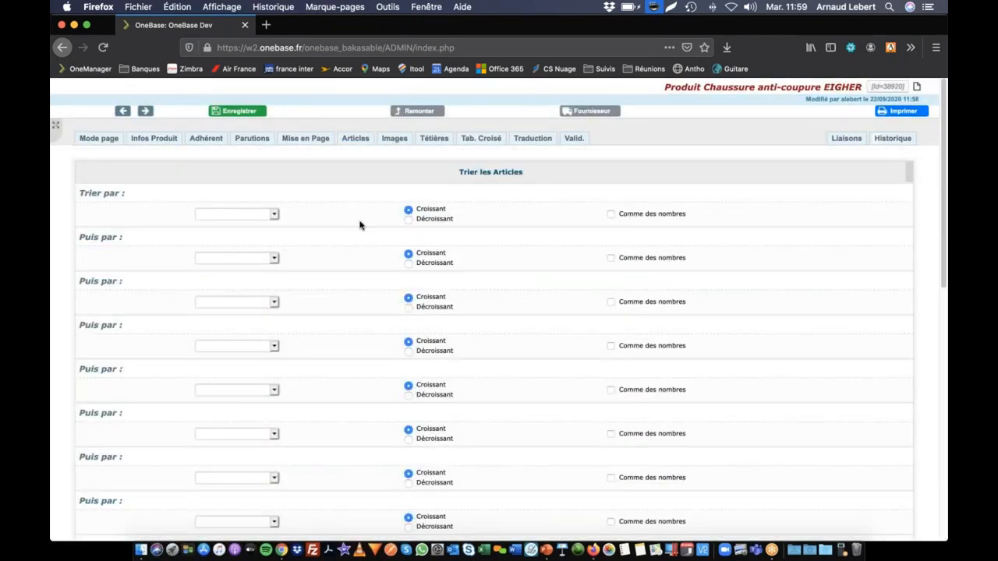
pyautogui.click(238, 214)
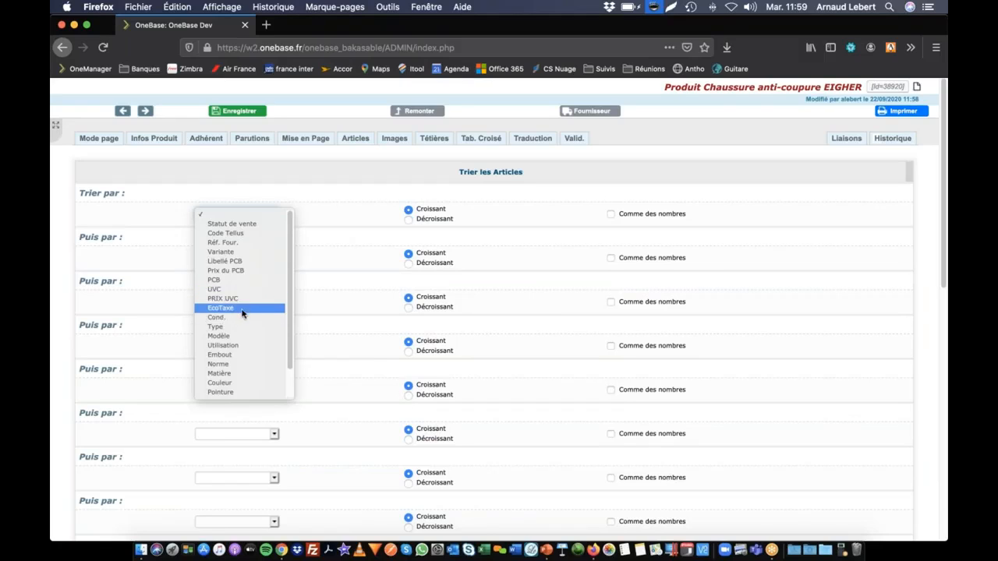
pyautogui.scroll(-2, 236, 355)
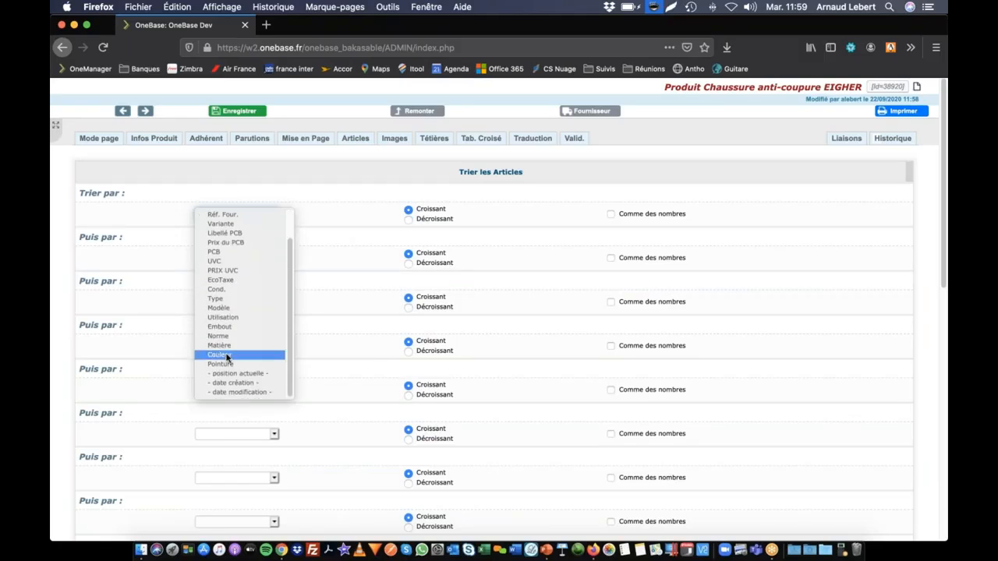
pyautogui.click(235, 355)
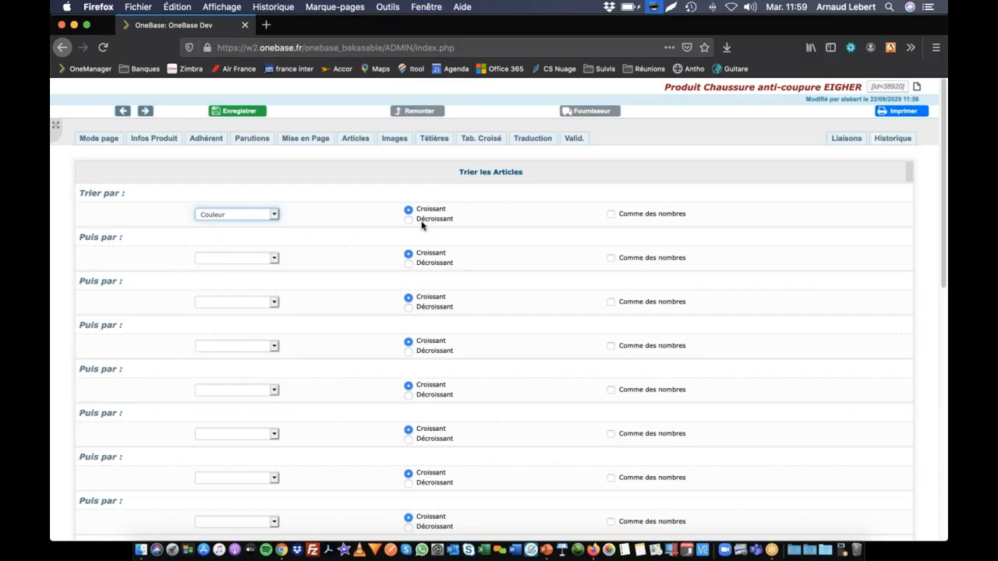
# Add Pointure as the second sort criterion, treated as numbers, and apply the sort to the articles.
pyautogui.click(236, 262)
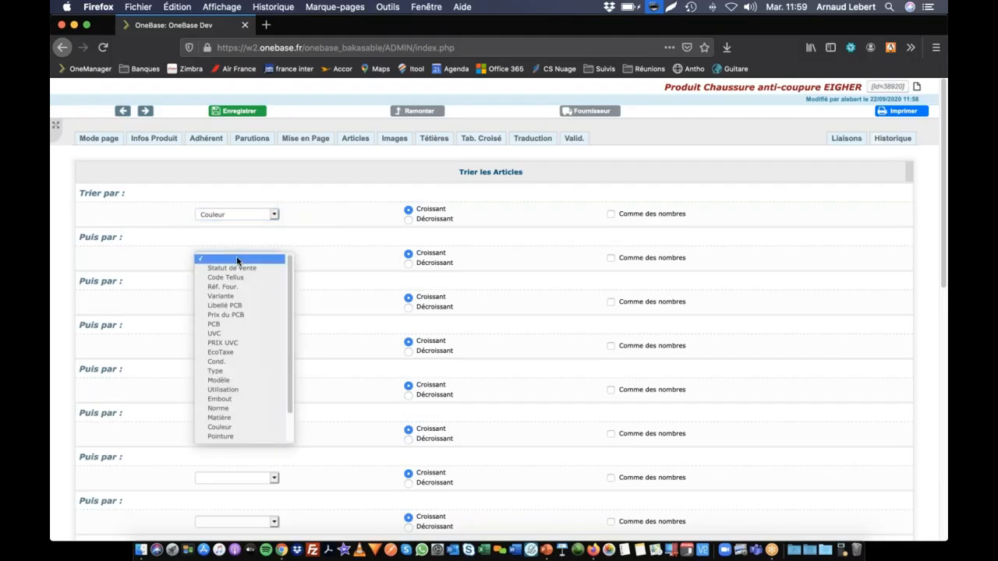
pyautogui.scroll(-3, 236, 347)
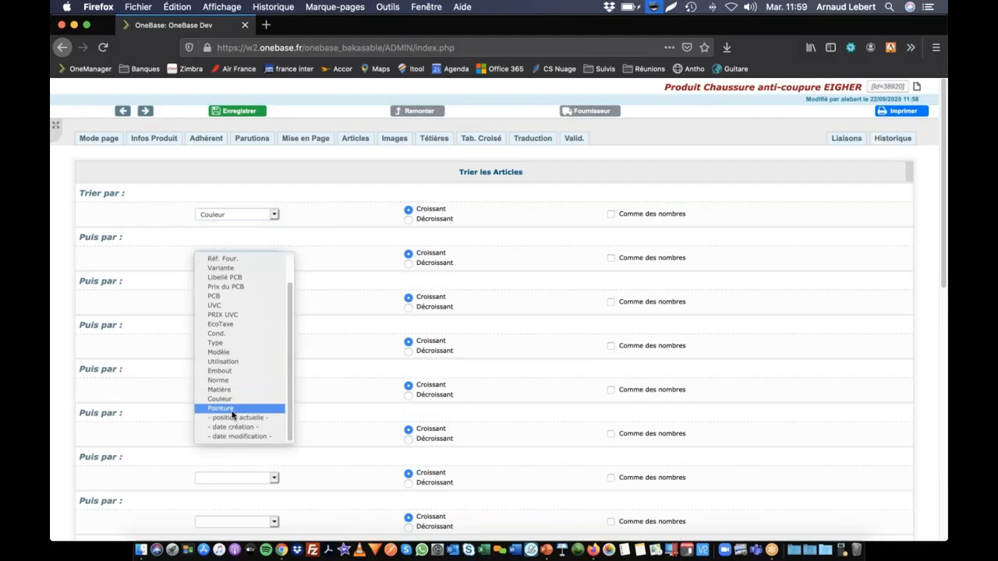
pyautogui.click(237, 409)
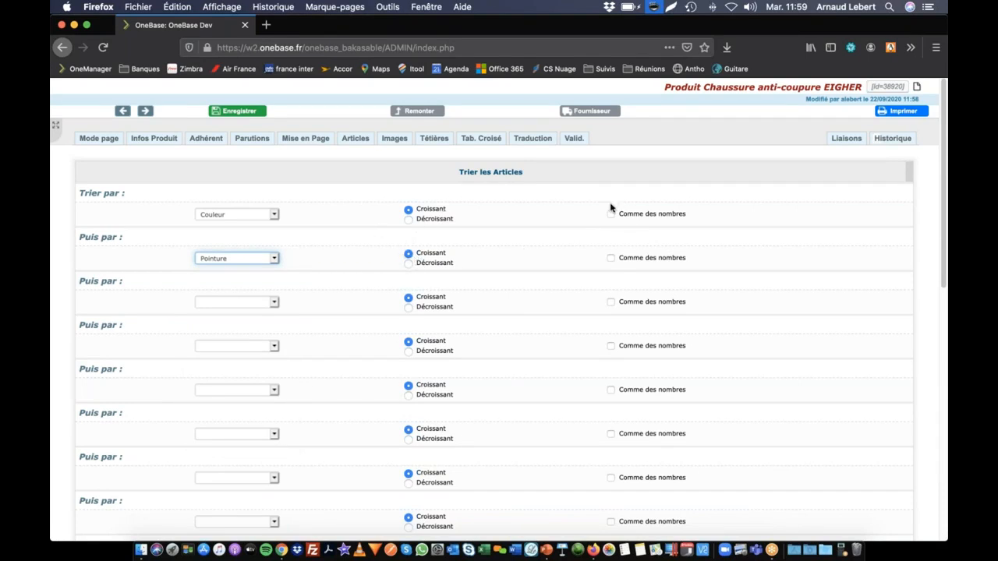
pyautogui.click(610, 258)
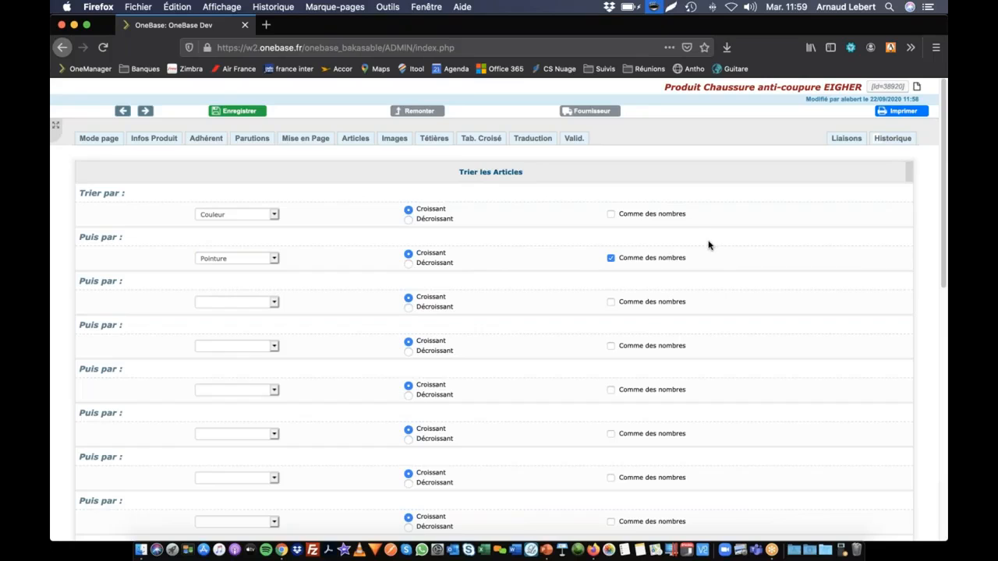
pyautogui.scroll(-5, 708, 245)
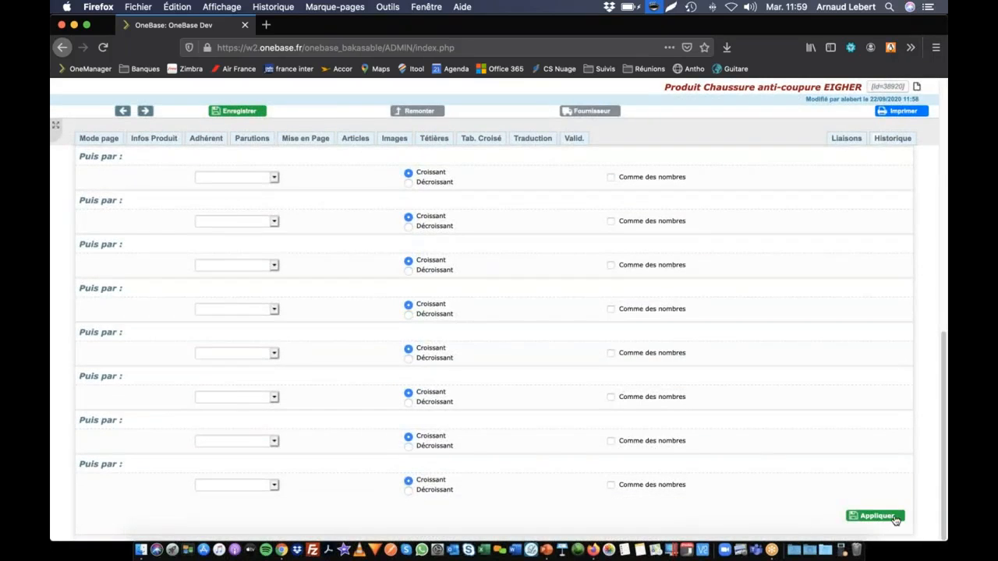
pyautogui.click(876, 516)
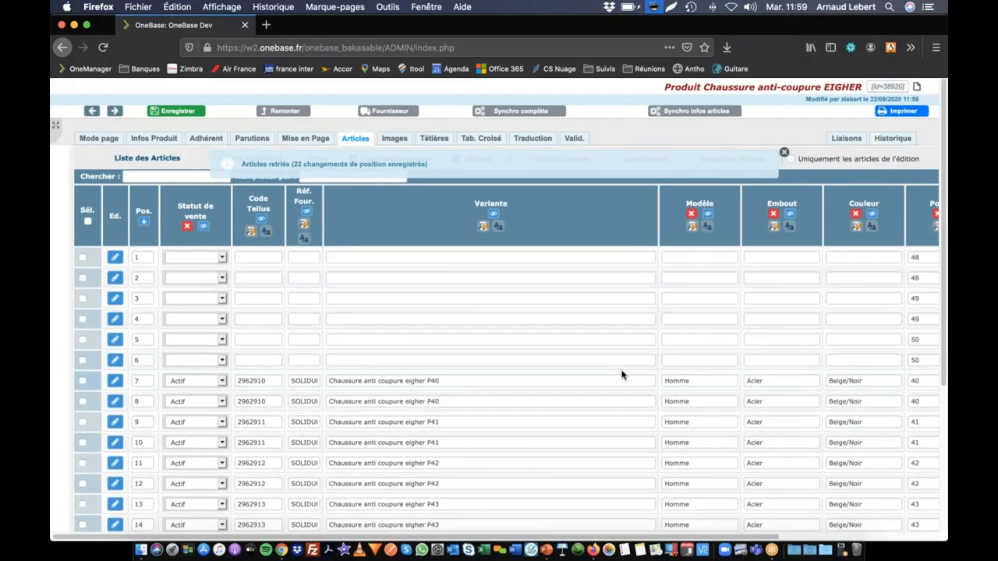
# Change the Couleur of the duplicated P40 article at position 8 to Bleu/Vert.
pyautogui.scroll(-2, 622, 374)
pyautogui.hscroll(2, 621, 374)
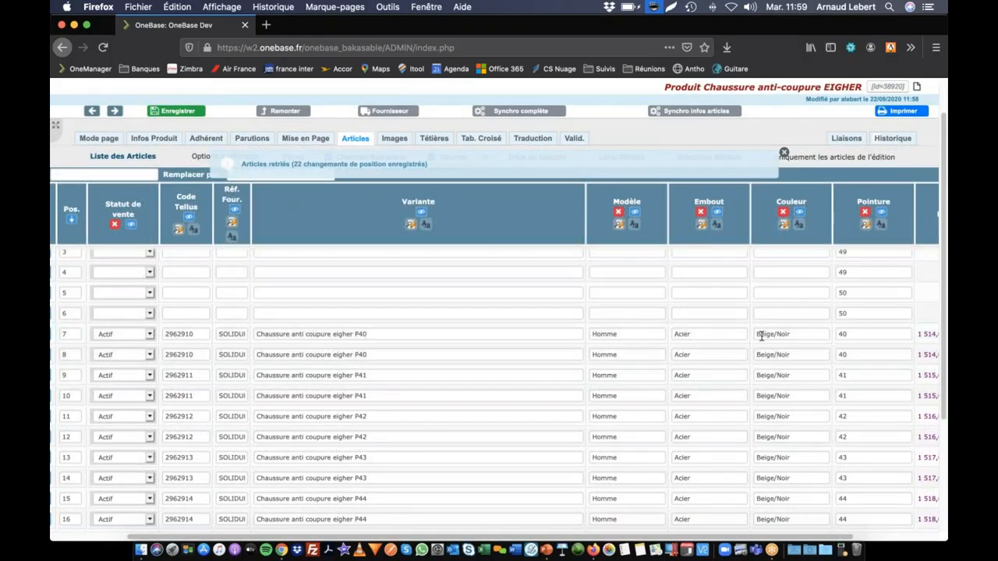
pyautogui.hscroll(-2, 694, 351)
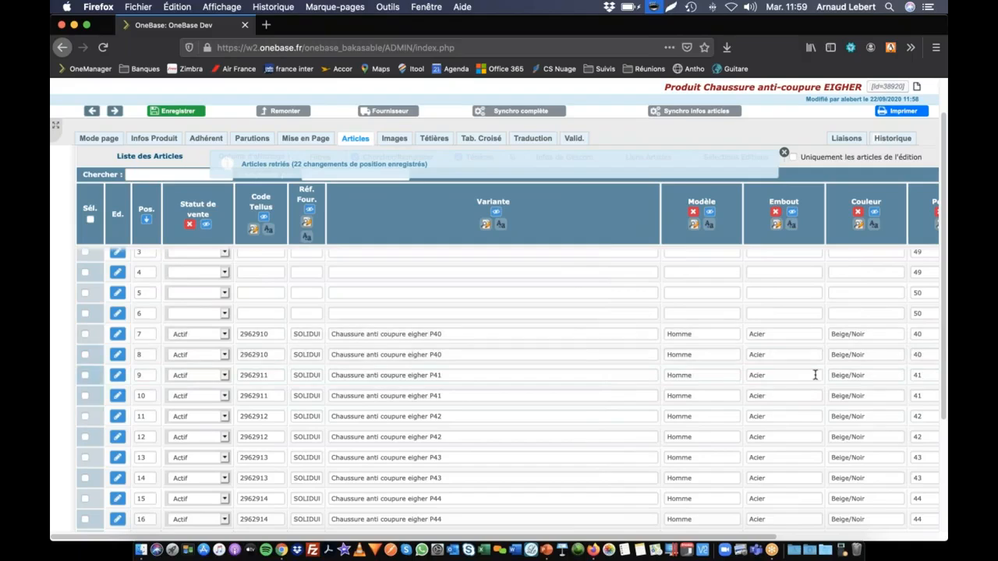
pyautogui.click(872, 356)
pyautogui.write('Bleu/Vert')
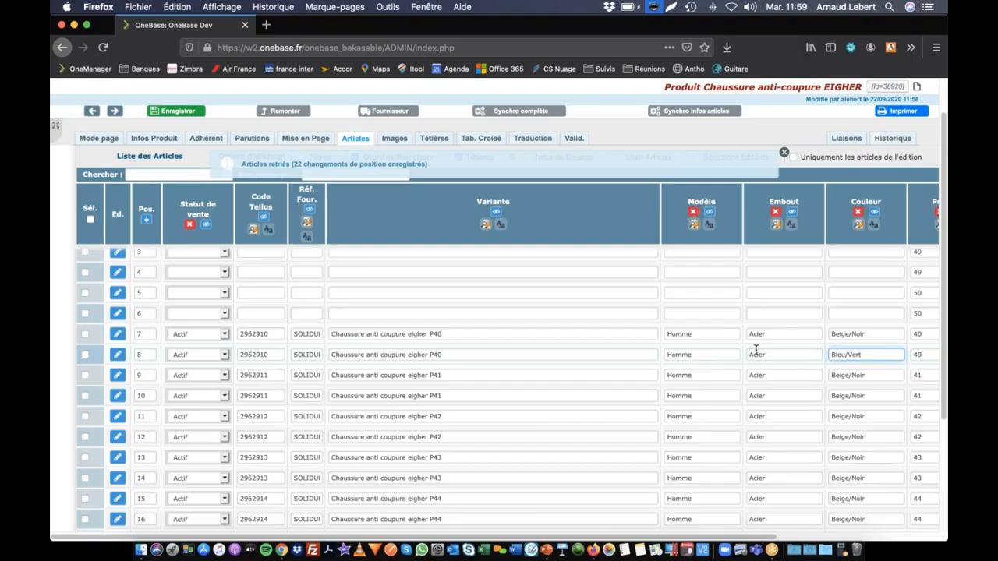
# Select the duplicated articles at even positions from 10 to 22, propagate the Couleur Bleu/Vert from position 8 to them, and save.
pyautogui.scroll(-1, 133, 373)
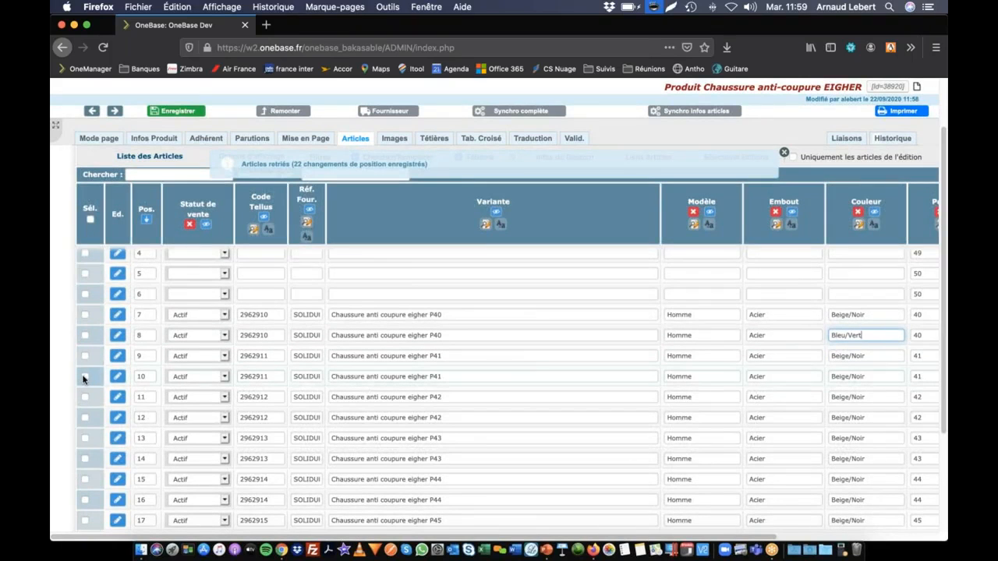
pyautogui.click(85, 376)
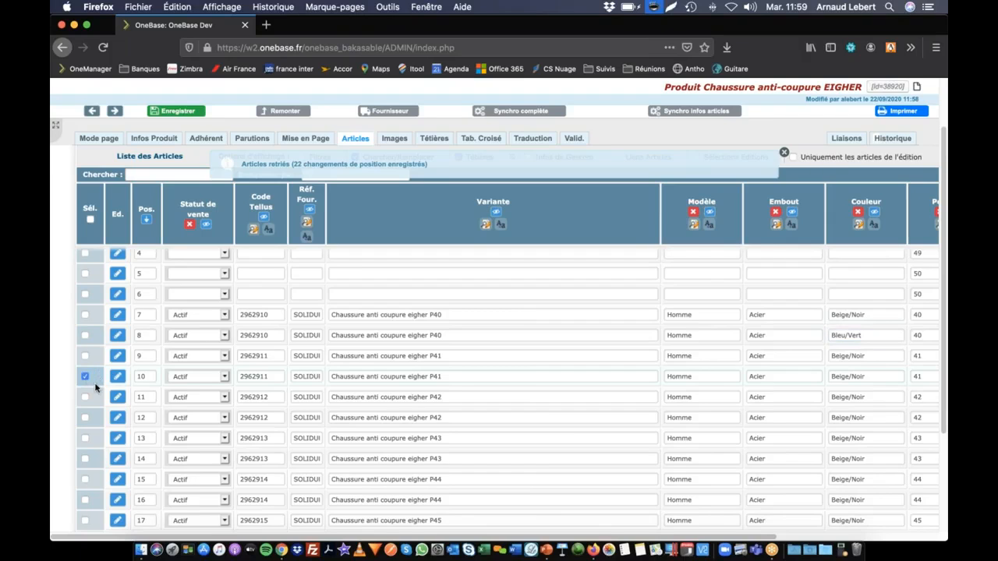
pyautogui.click(85, 419)
pyautogui.click(85, 459)
pyautogui.scroll(-3, 91, 461)
pyautogui.click(85, 390)
pyautogui.click(85, 432)
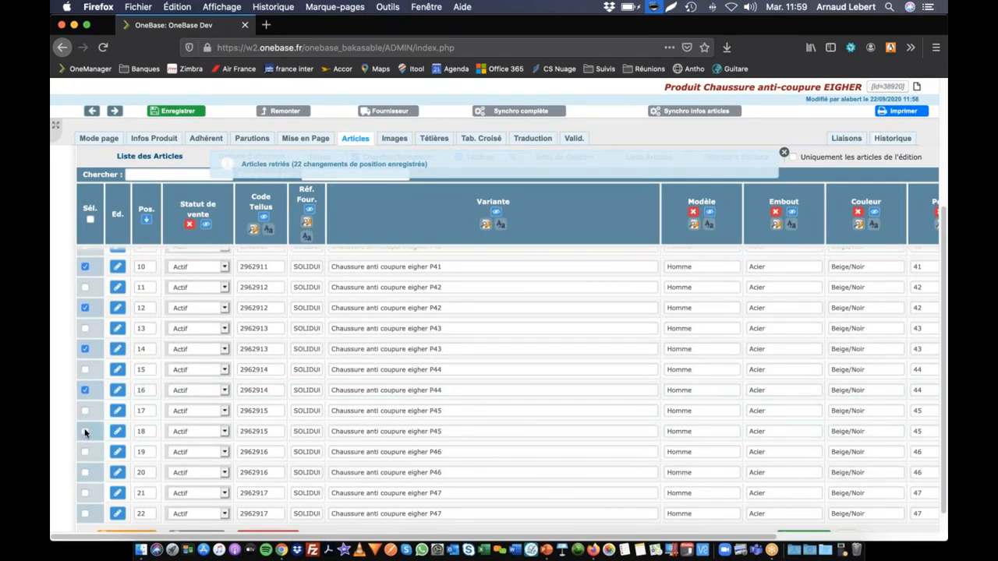
pyautogui.click(85, 473)
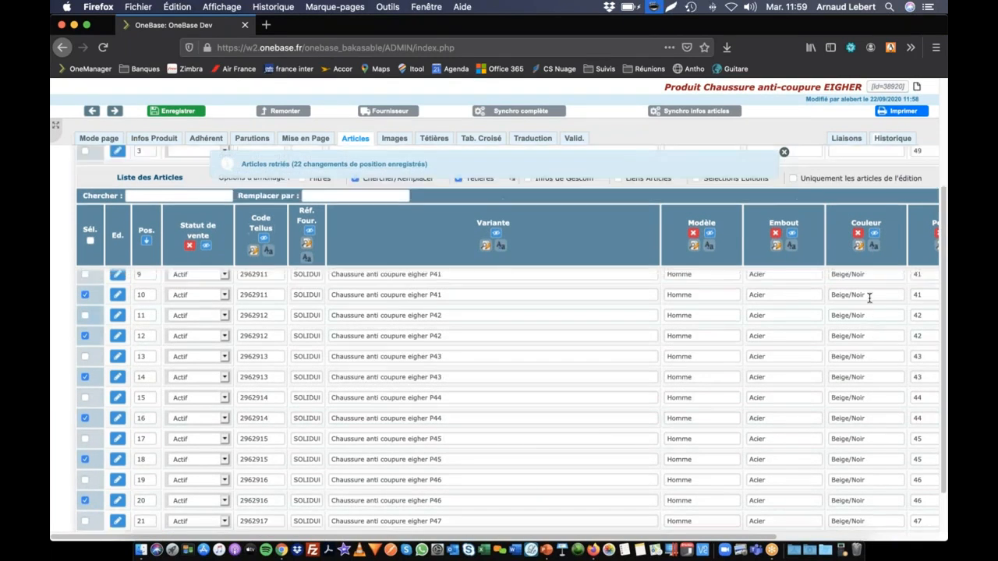
pyautogui.scroll(4, 872, 300)
pyautogui.click(864, 361)
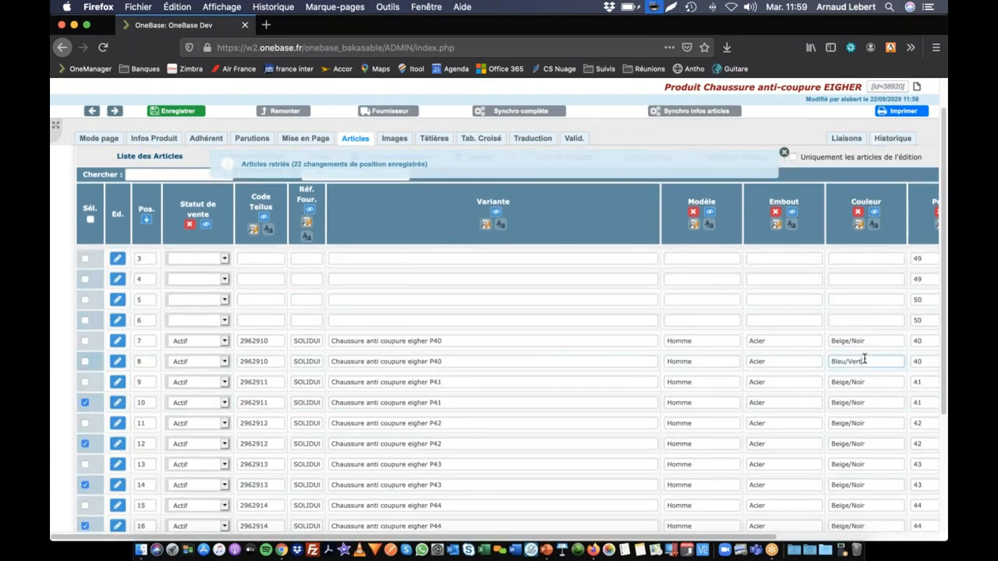
pyautogui.doubleClick(864, 360)
pyautogui.press('super+s')
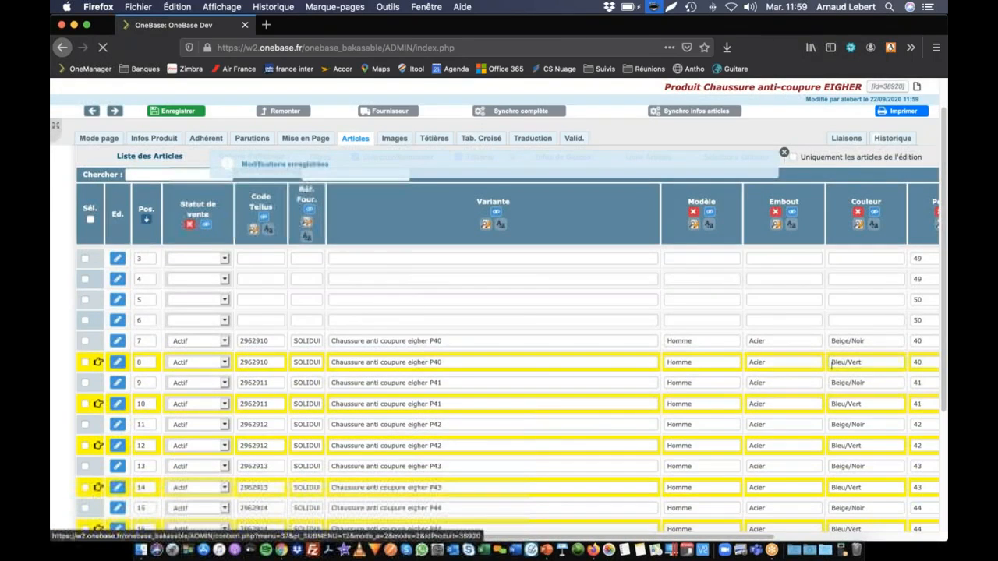
# Open the article sorting settings and choose Couleur as first criterion and Pointure, treated as numbers, as second.
pyautogui.click(195, 226)
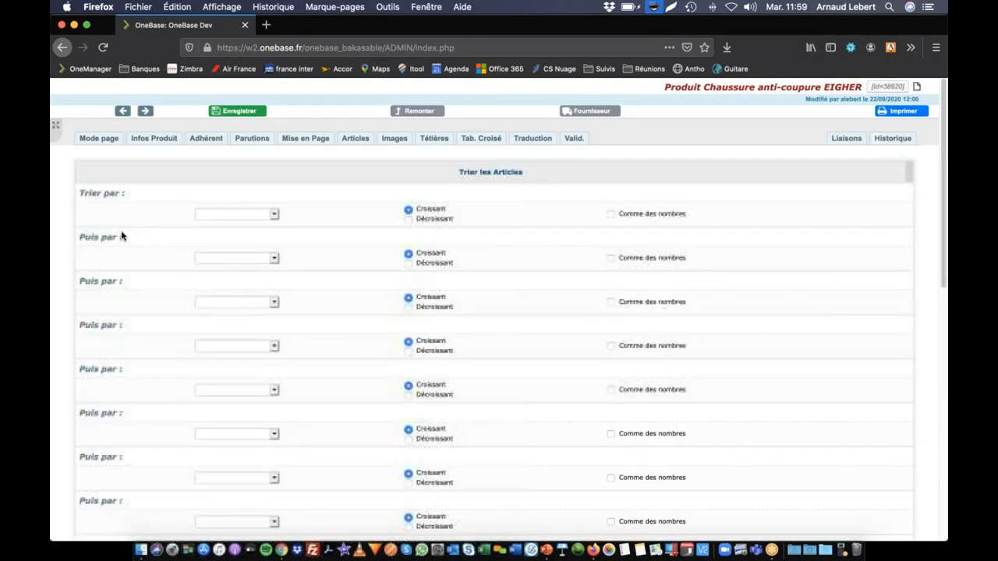
pyautogui.click(238, 212)
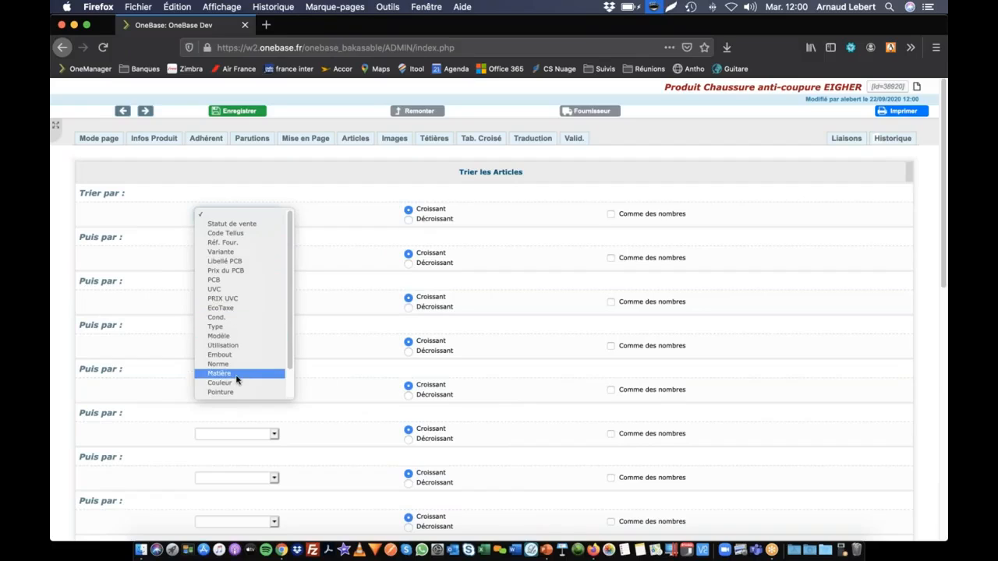
pyautogui.click(233, 383)
pyautogui.click(239, 263)
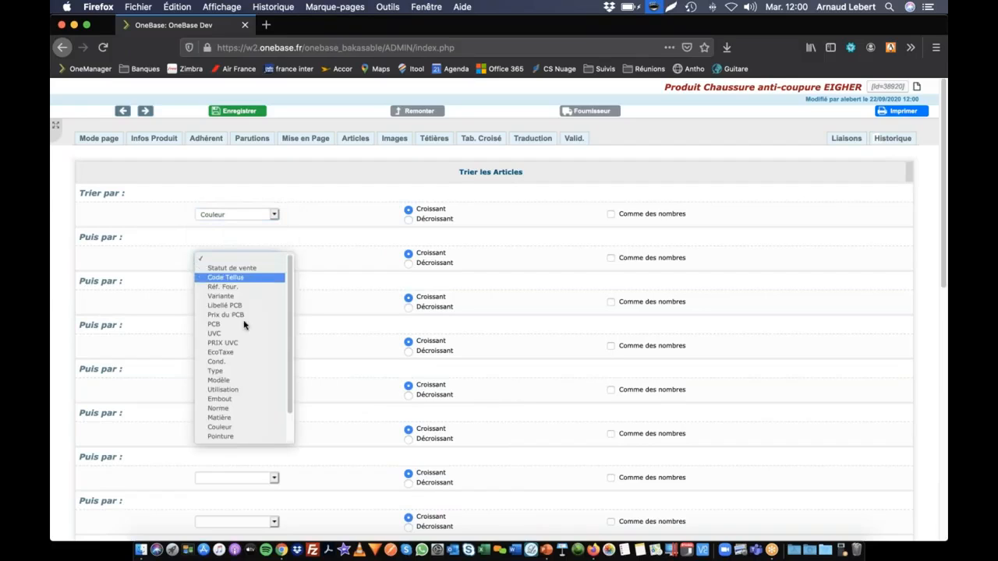
pyautogui.click(234, 438)
pyautogui.click(610, 257)
# Try to save the sort criteria with the product's general save command and dismiss the error dialogs.
pyautogui.click(251, 116)
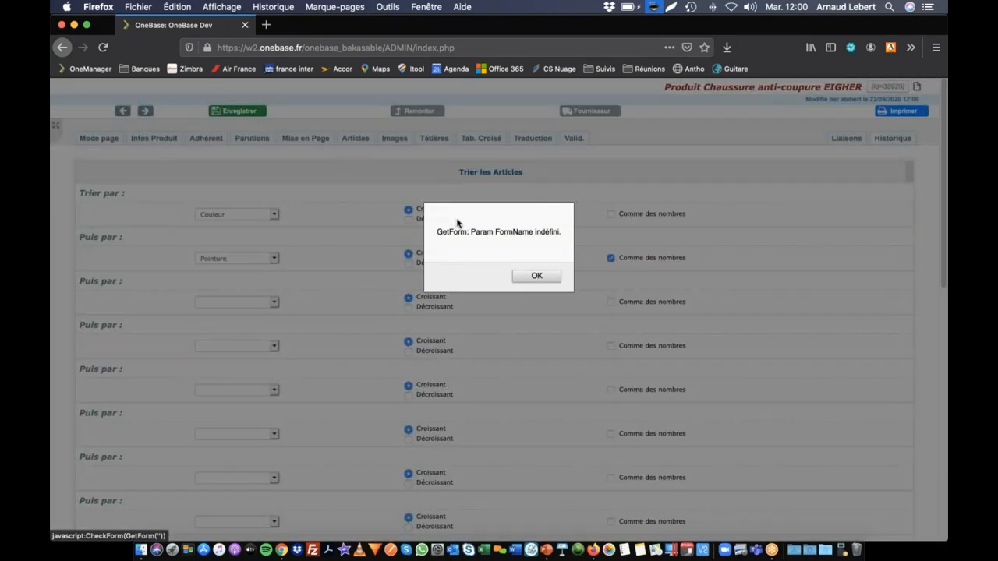
pyautogui.click(534, 276)
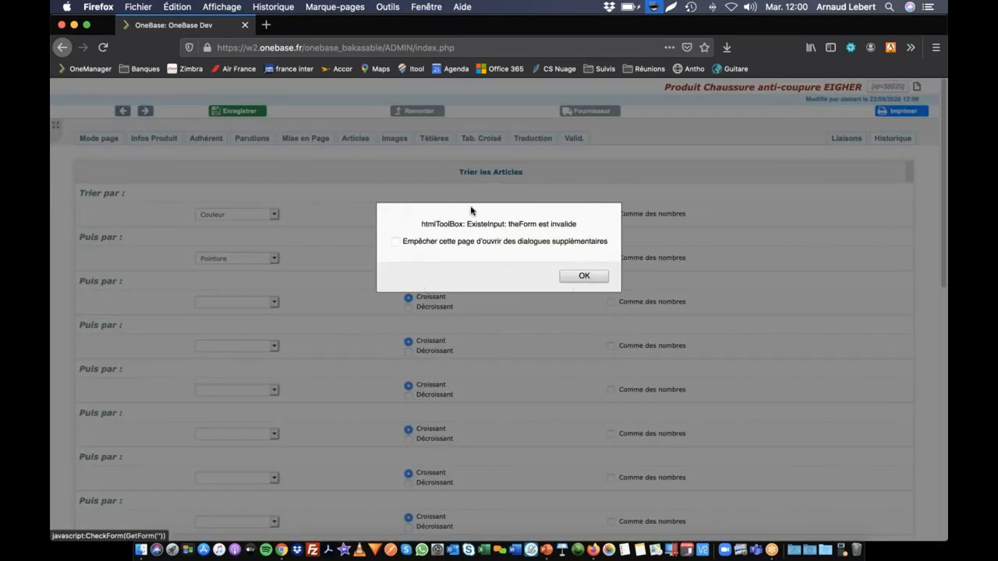
pyautogui.click(567, 277)
pyautogui.click(630, 279)
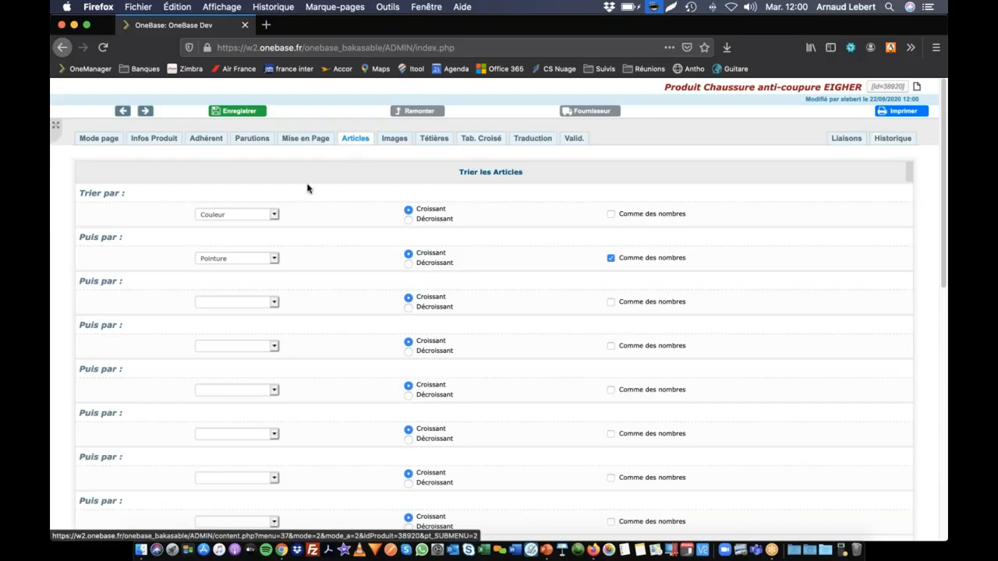
# Apply the sort by Couleur and Pointure and review the order of the articles.
pyautogui.scroll(-10, 307, 187)
pyautogui.click(875, 515)
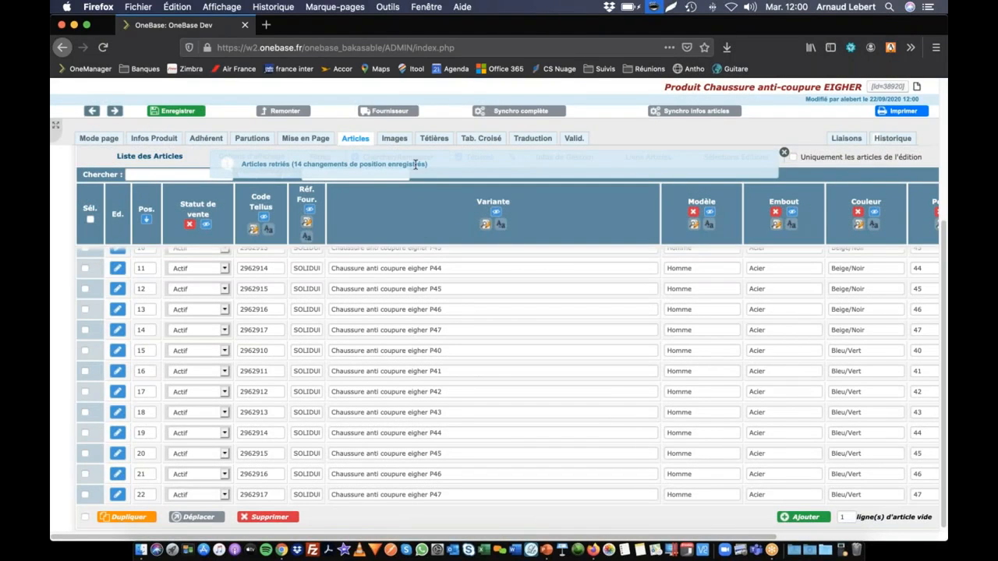
pyautogui.scroll(4, 679, 330)
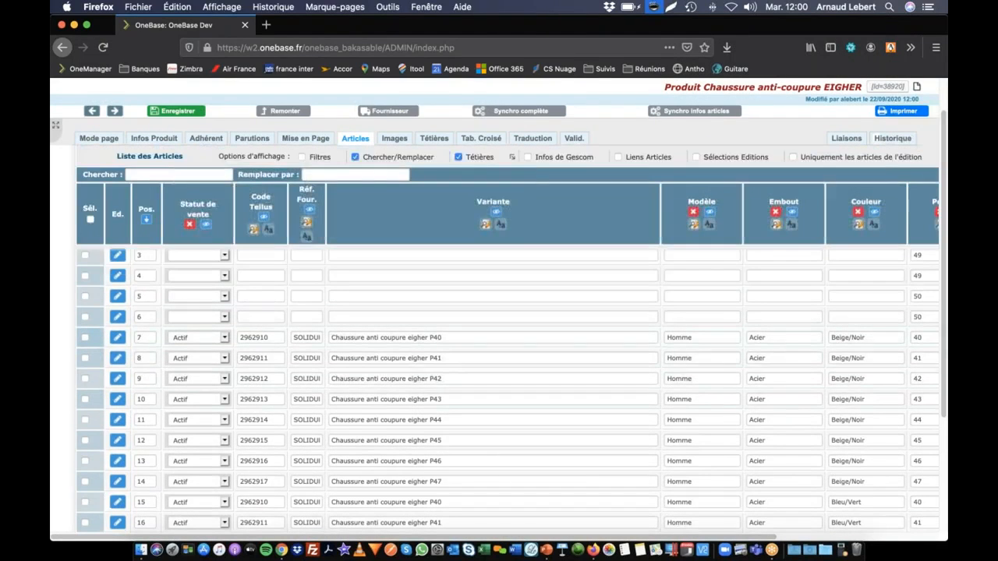
pyautogui.scroll(-4, 857, 336)
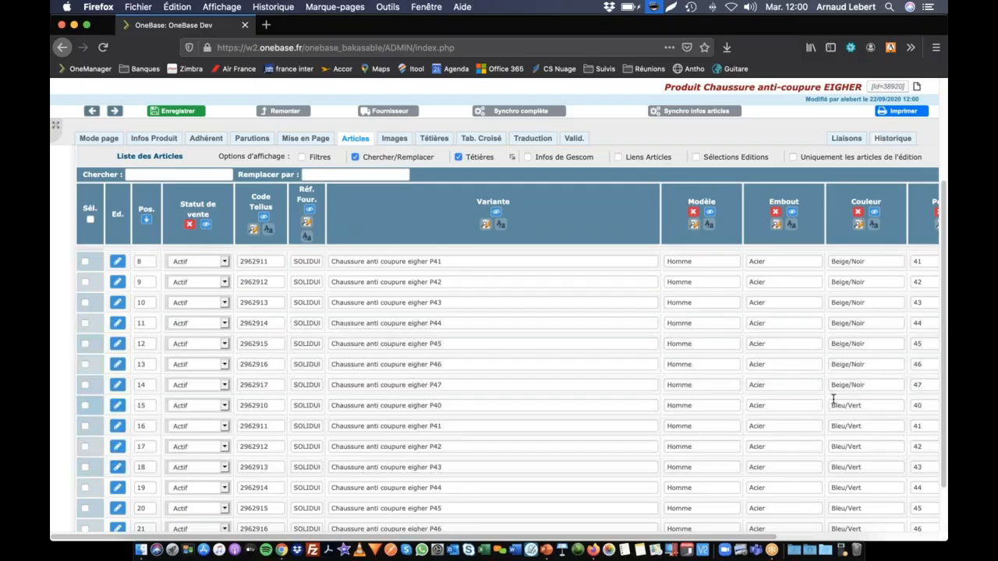
pyautogui.scroll(-3, 858, 390)
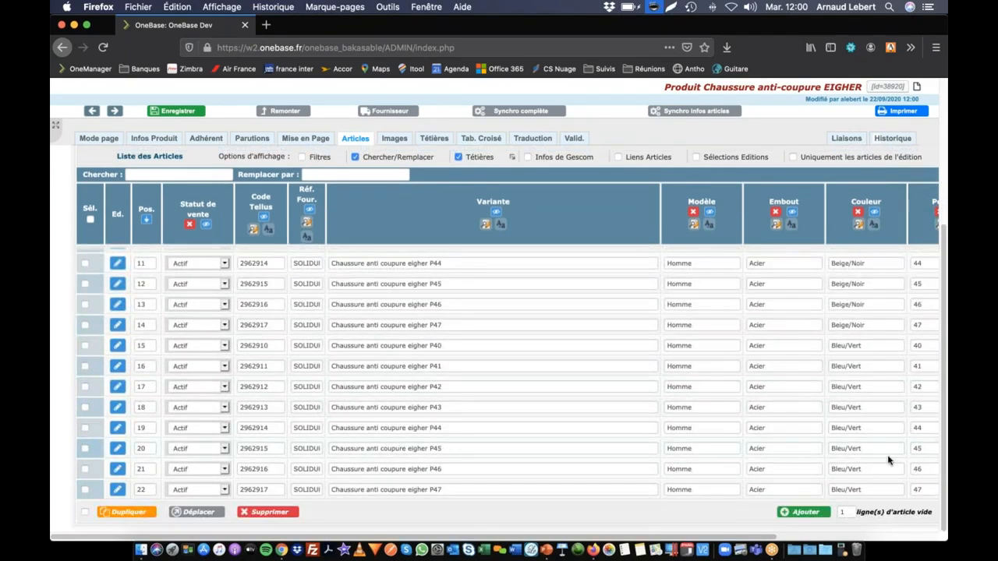
pyautogui.scroll(3, 888, 460)
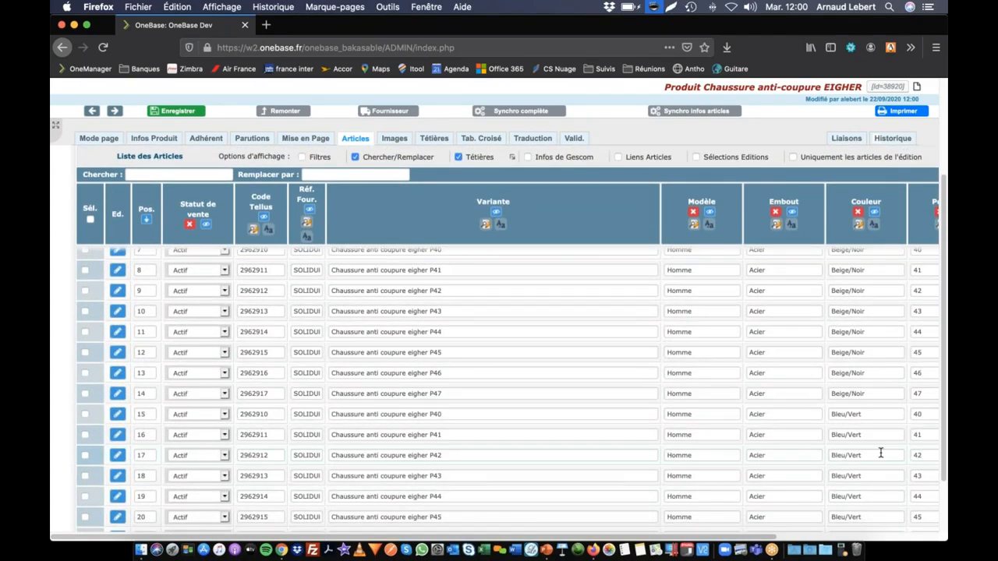
pyautogui.scroll(2, 843, 450)
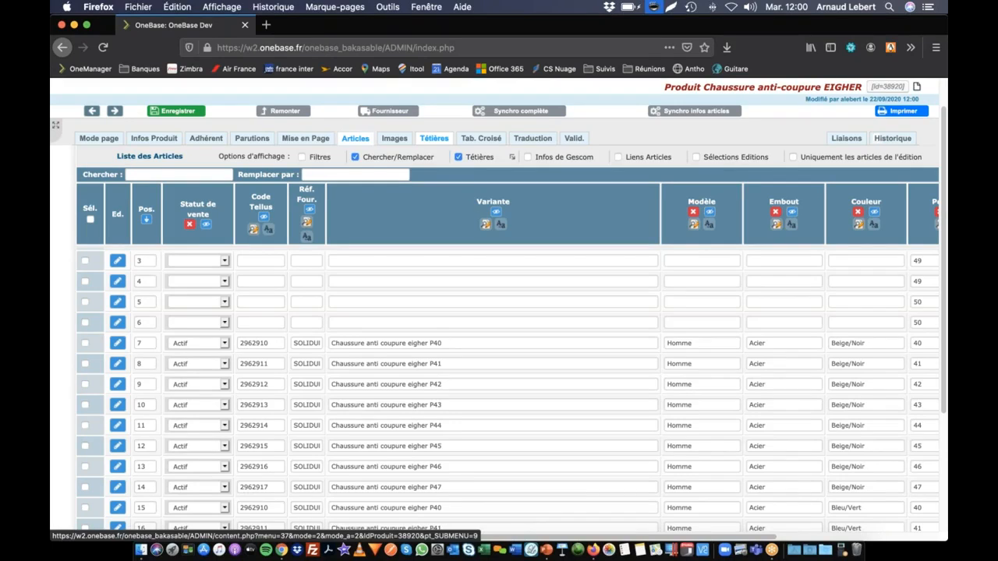
# Move the cell focus down the Modèle column from the article at position 7 and back up to position 8.
pyautogui.click(726, 345)
pyautogui.press('Down')
pyautogui.press('Down')
pyautogui.press('Down')
pyautogui.press('Down')
pyautogui.press('Down')
pyautogui.press('Up')
pyautogui.press('Up')
pyautogui.press('Up')
pyautogui.press('Up')
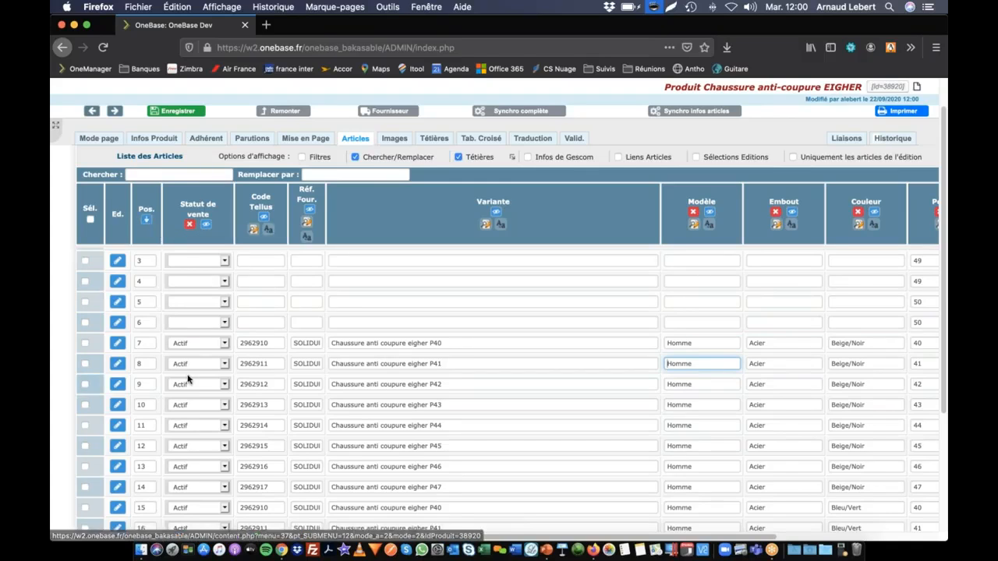
# Open the record of the Beige/Noir P45 article at position 12 and examine its management information, characteristics and edition selections.
pyautogui.scroll(-3, 95, 334)
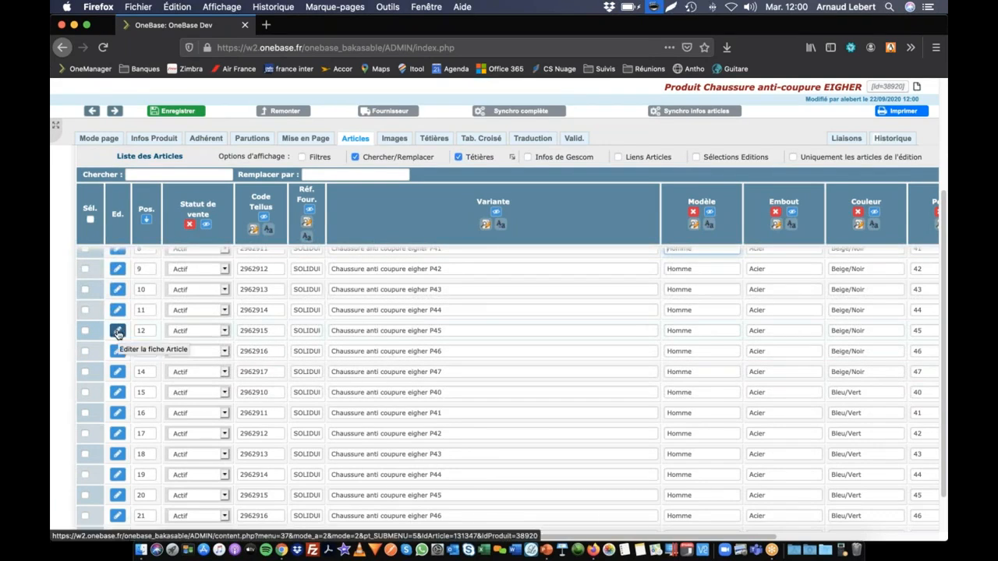
pyautogui.click(117, 331)
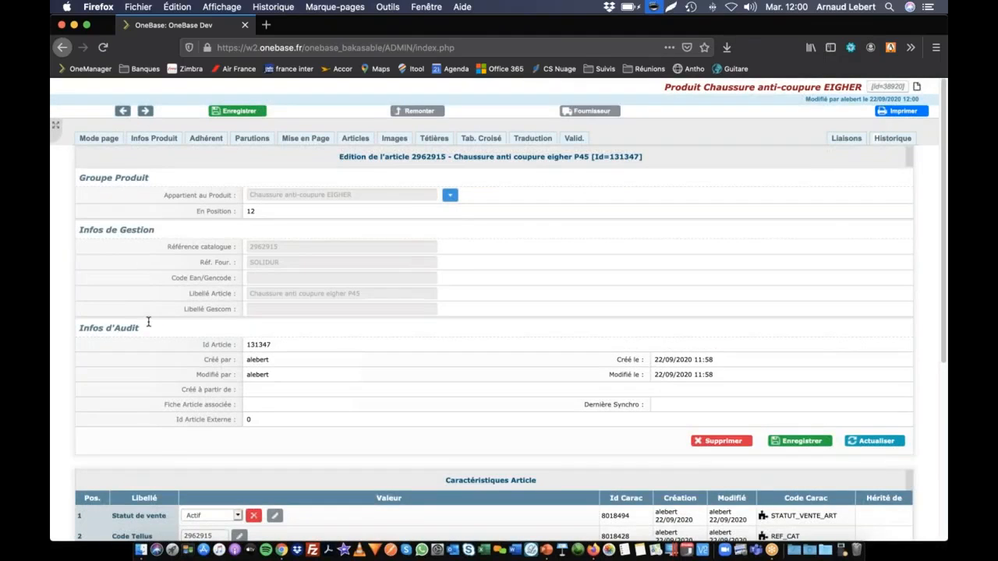
pyautogui.scroll(-5, 149, 322)
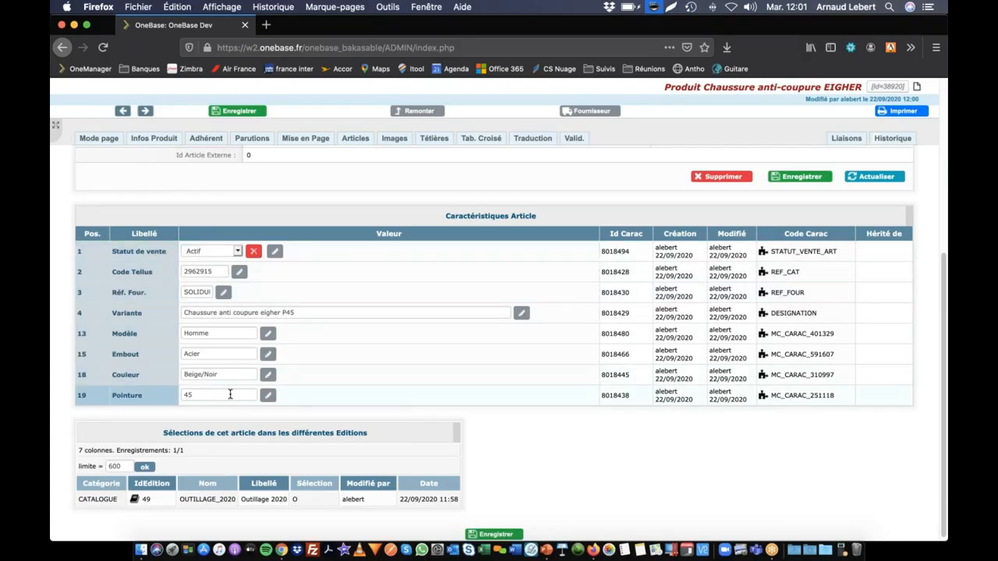
pyautogui.scroll(1, 263, 399)
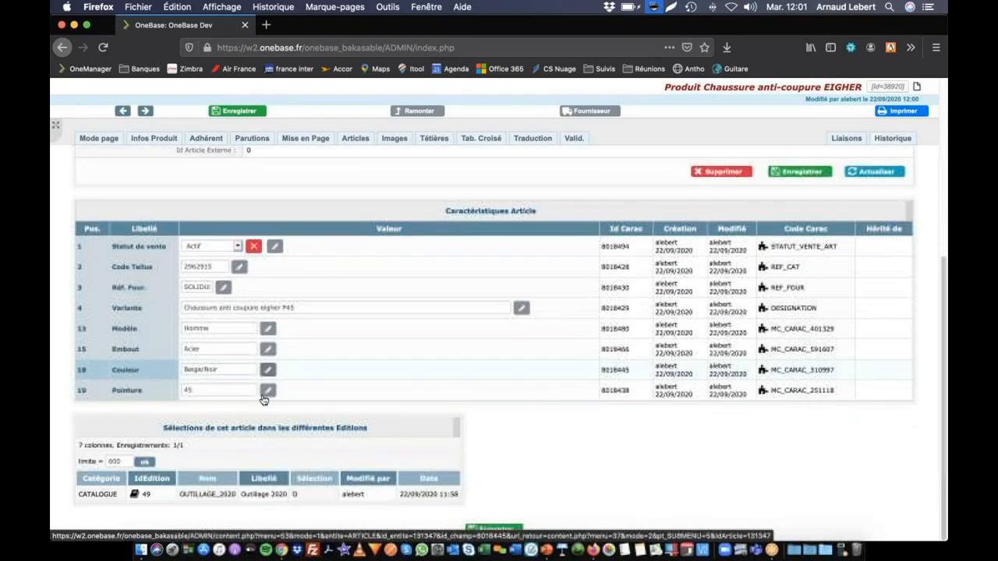
pyautogui.scroll(5, 464, 154)
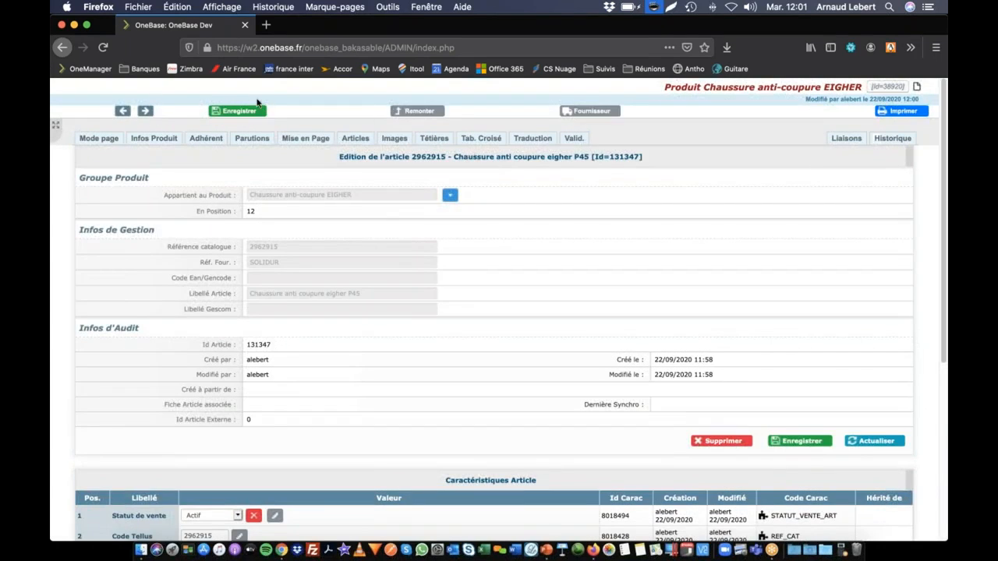
# View the product's image list and column headers (Têtières), and return to the article table to look over its columns.
pyautogui.click(402, 142)
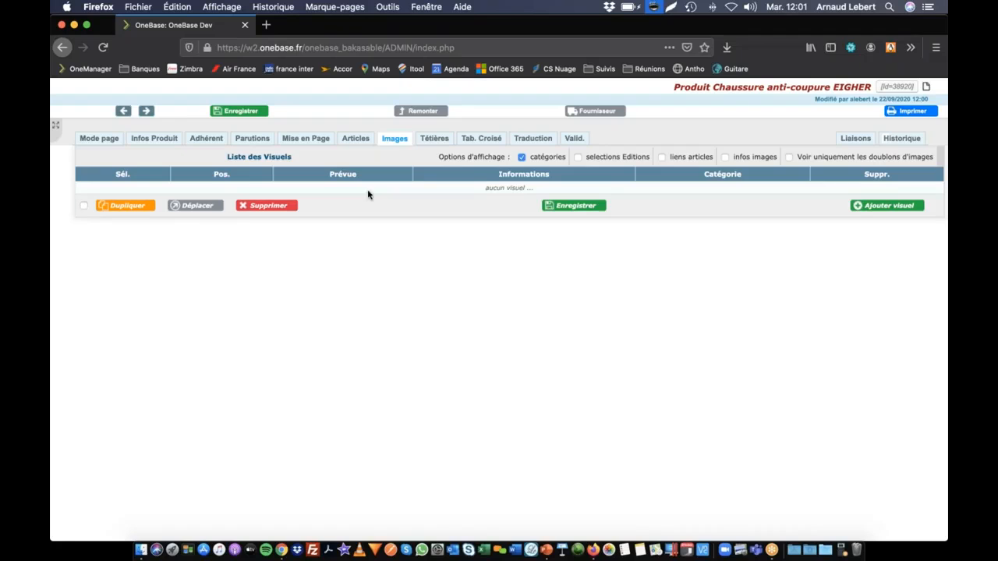
pyautogui.click(435, 138)
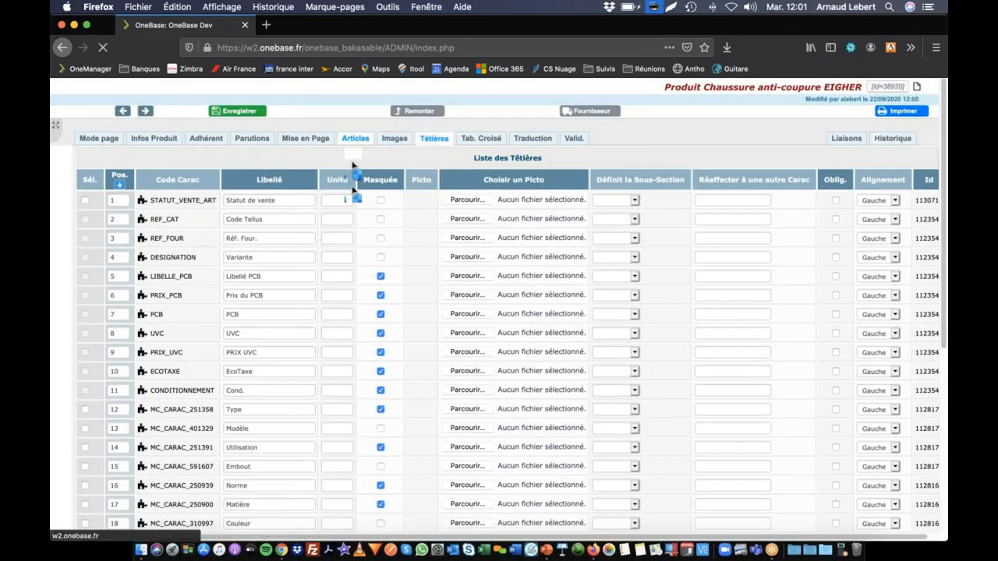
pyautogui.click(355, 139)
pyautogui.scroll(-5, 358, 312)
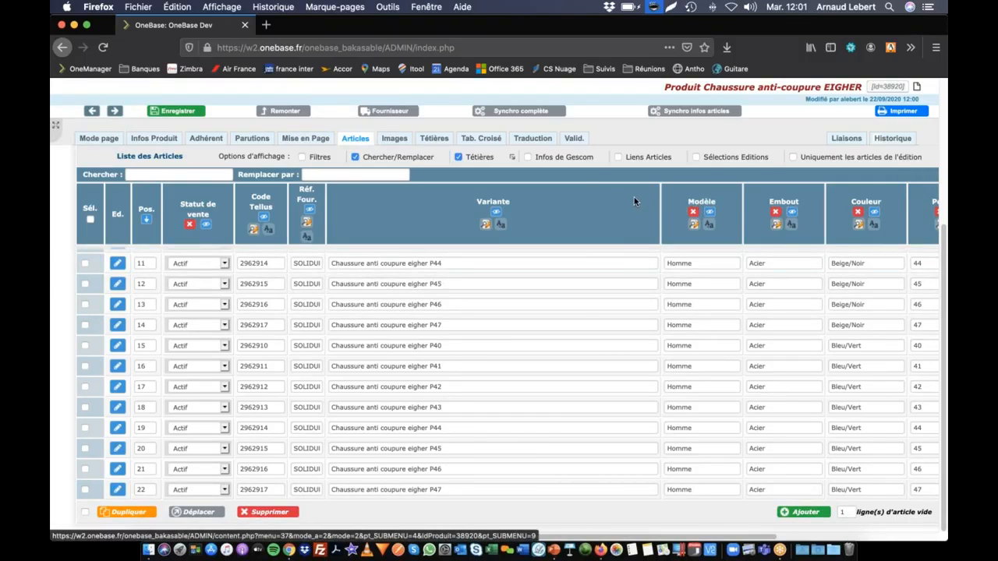
pyautogui.hscroll(5, 634, 196)
pyautogui.hscroll(-2, 490, 212)
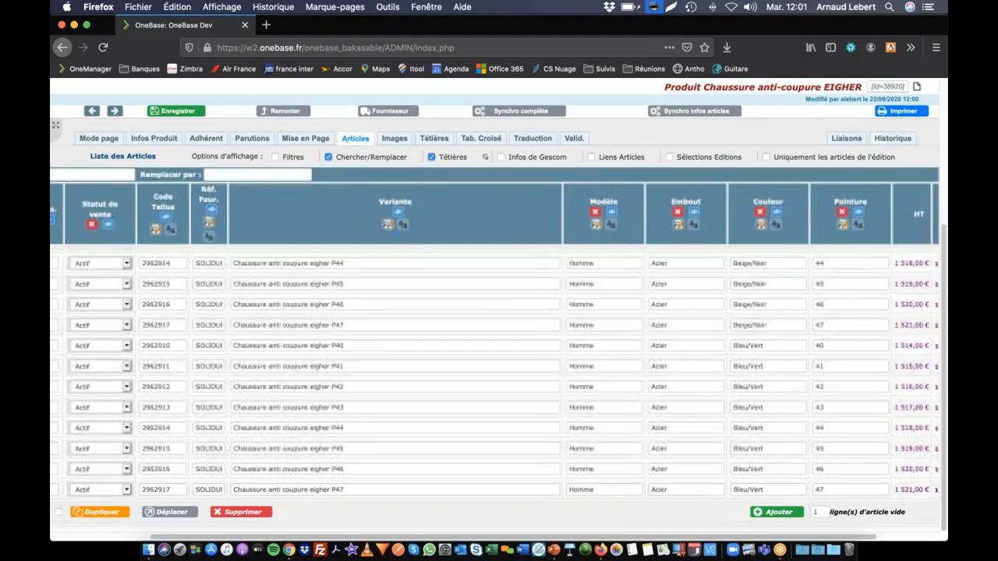
# Open the LIBELLE_PCB characteristic from the product's Têtières list and examine its definition and input settings.
pyautogui.click(398, 205)
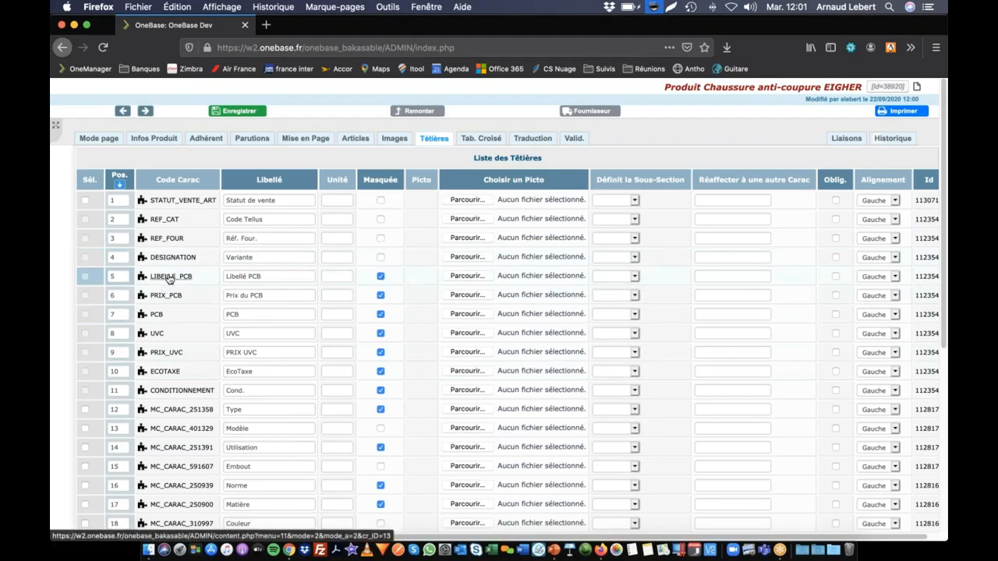
pyautogui.click(168, 278)
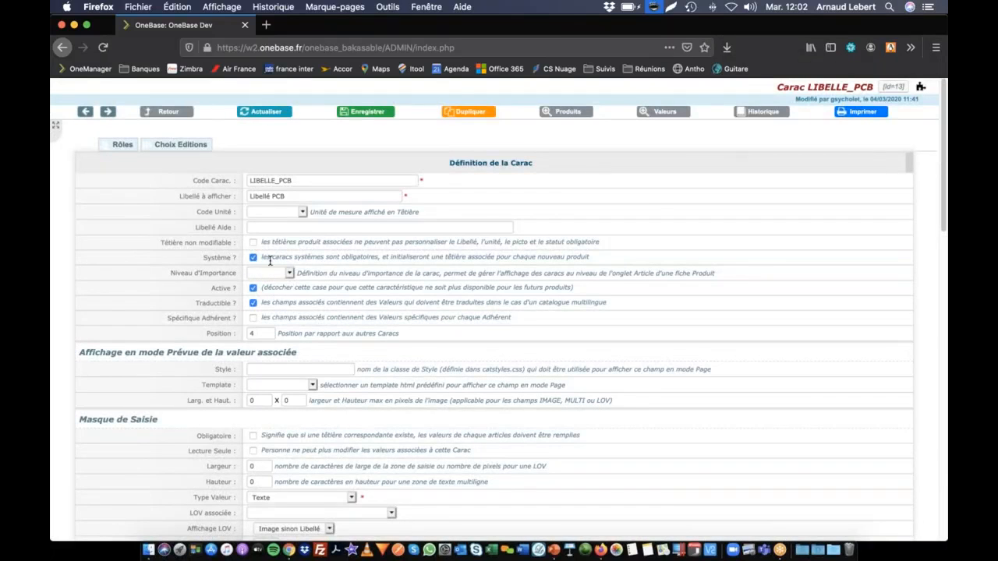
pyautogui.scroll(-1, 301, 270)
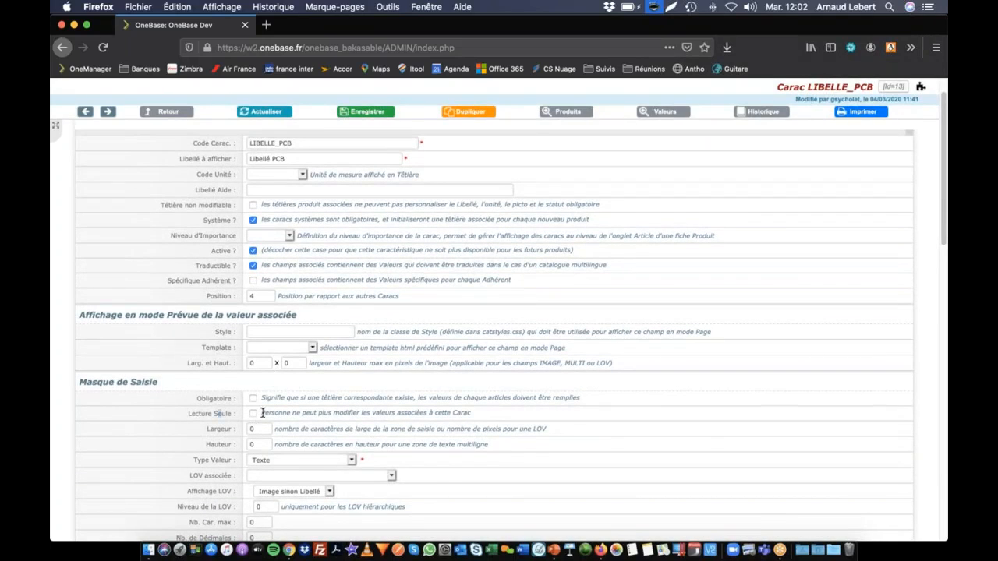
pyautogui.scroll(1, 256, 418)
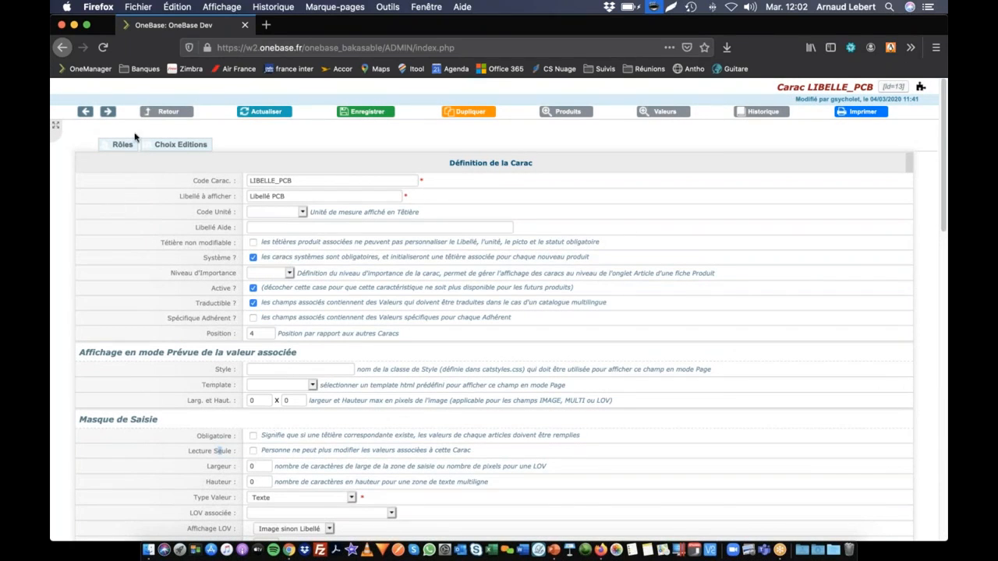
# View the edition display choices of the LIBELLE_PCB characteristic and open its access restrictions per role.
pyautogui.click(170, 147)
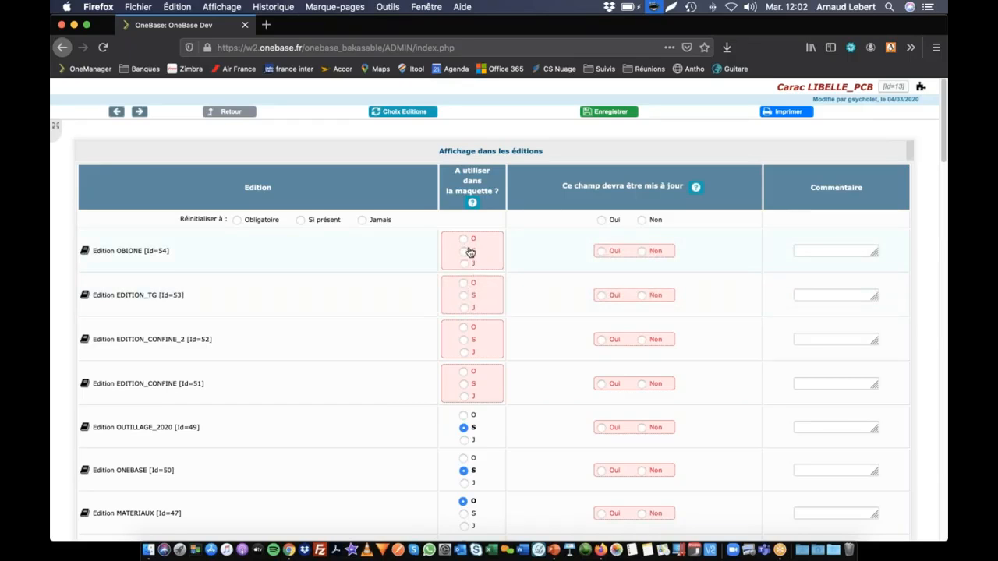
pyautogui.click(231, 112)
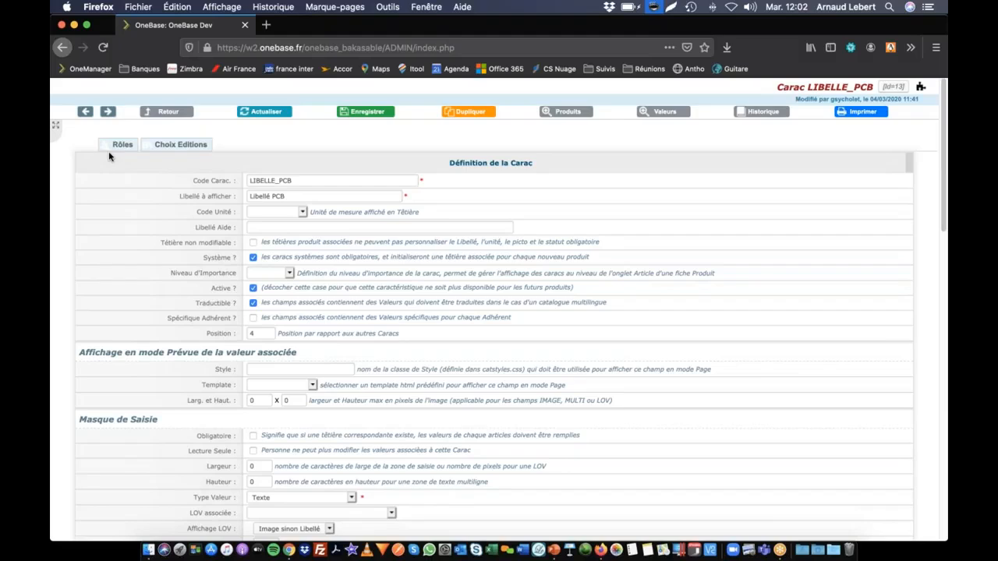
pyautogui.click(117, 147)
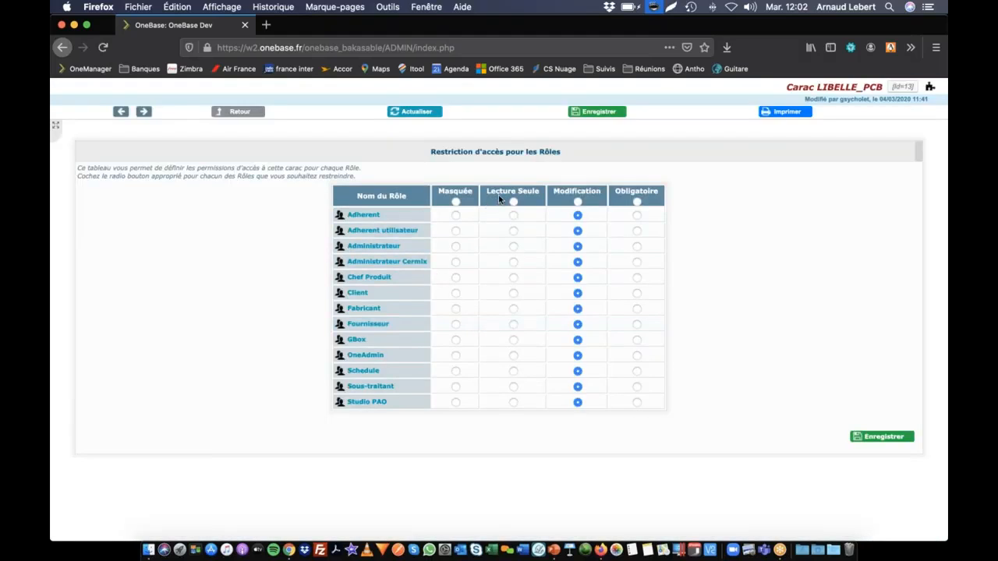